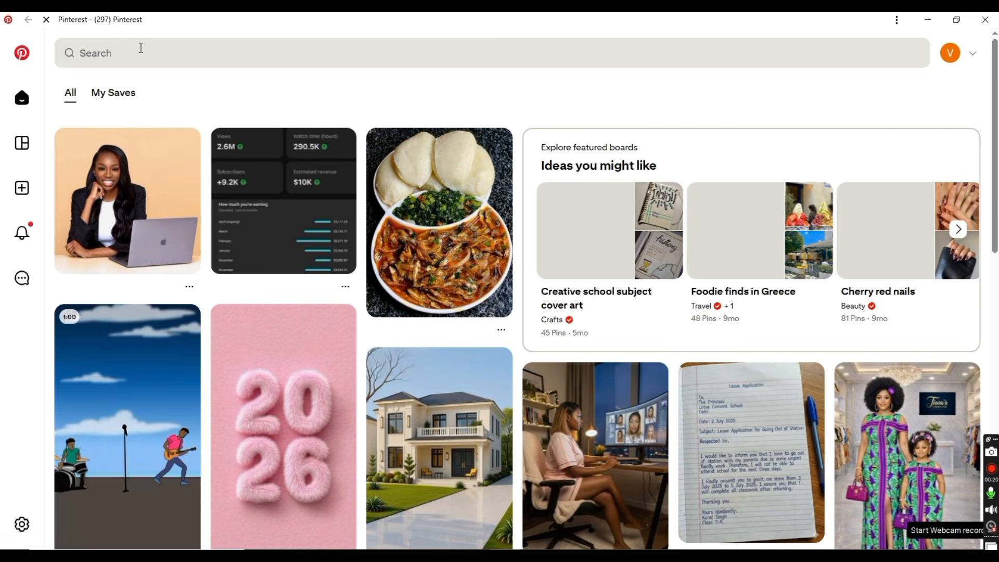
# Step: Search Pinterest for "Couple"
pyautogui.click(108, 55)
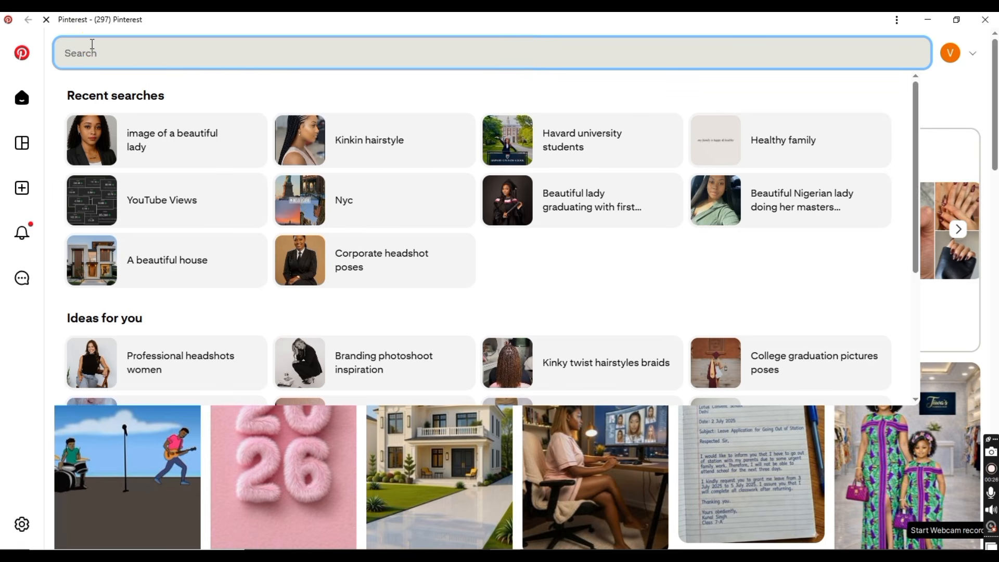
pyautogui.write('Couple')
pyautogui.press('Return')
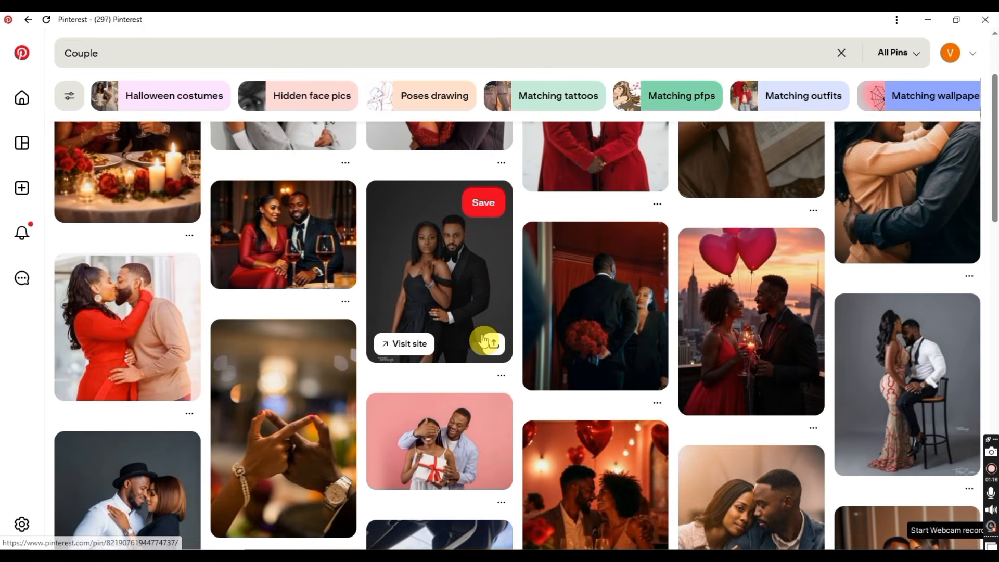
# Step: Download the image of the couple in a red dress and tuxedo seated at a restaurant table with wine glasses
pyautogui.scroll(2, 484, 341)
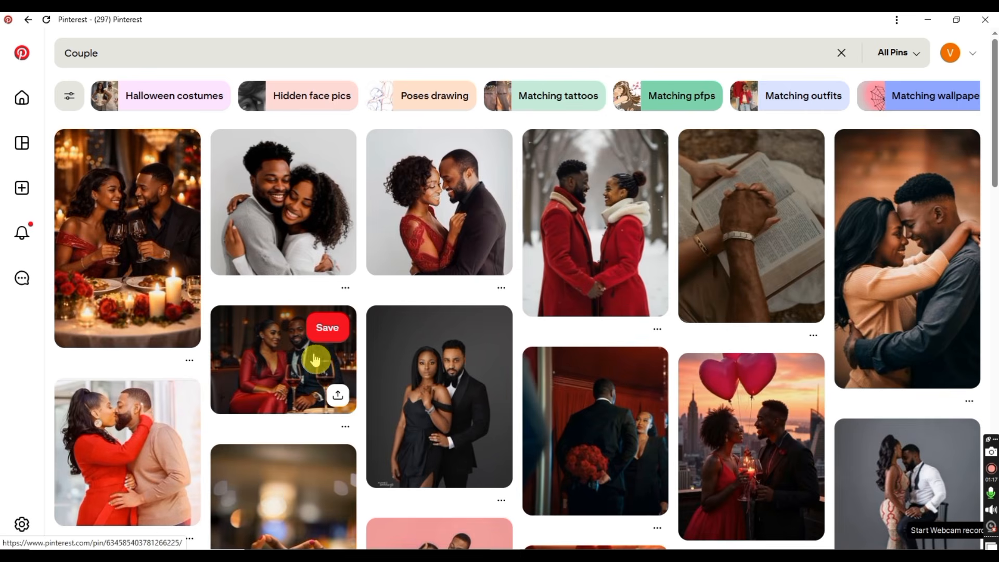
pyautogui.scroll(-5, 452, 322)
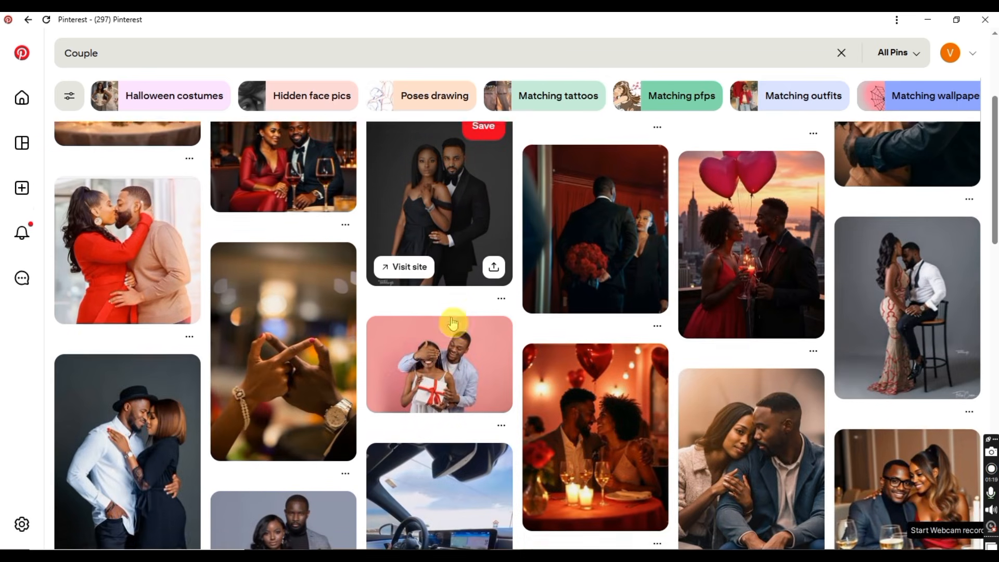
pyautogui.scroll(3, 450, 324)
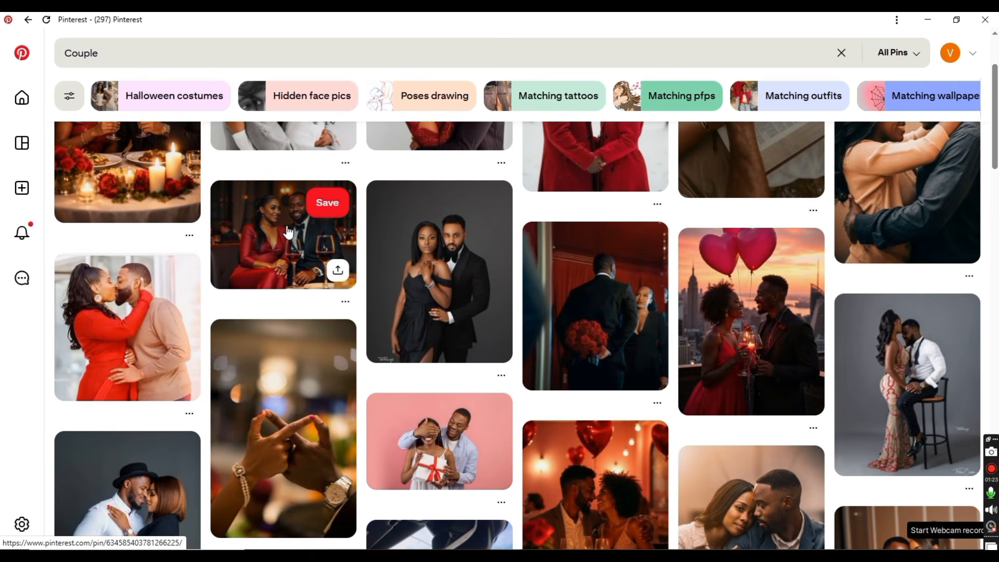
pyautogui.click(343, 305)
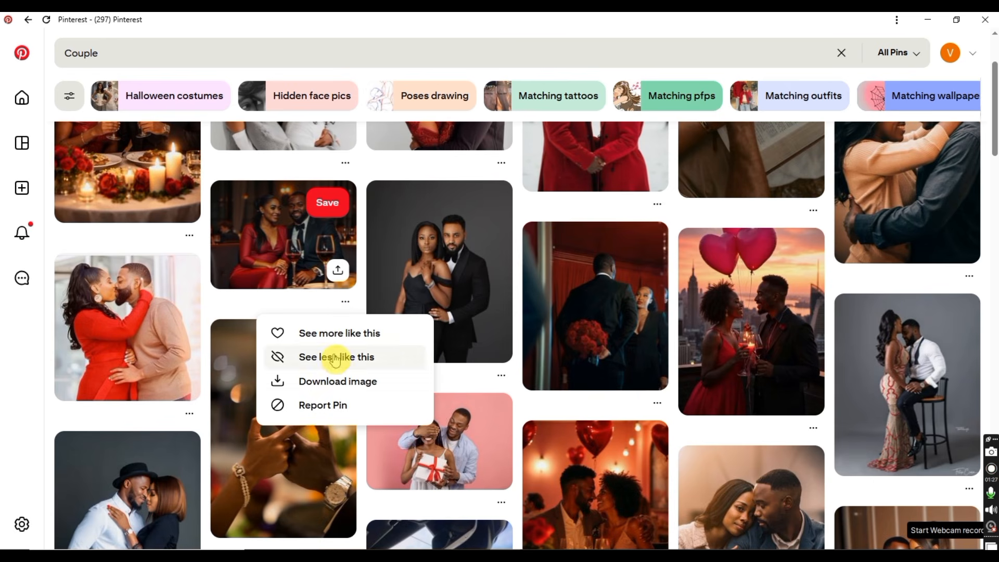
pyautogui.click(337, 385)
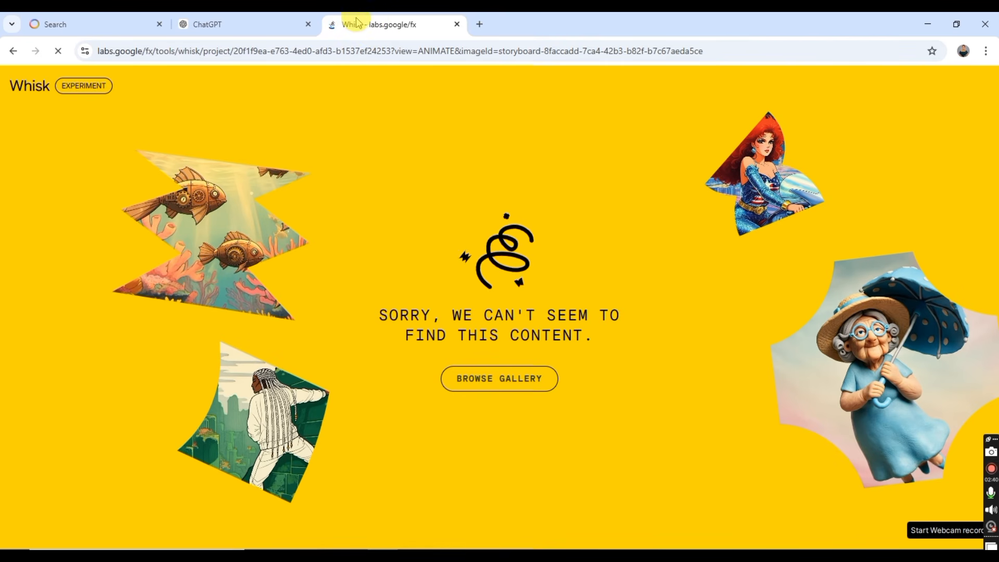
# Step: Switch to Whisk in the browser, enter the tool and show the image inputs for subject, scene and style
pyautogui.click(492, 379)
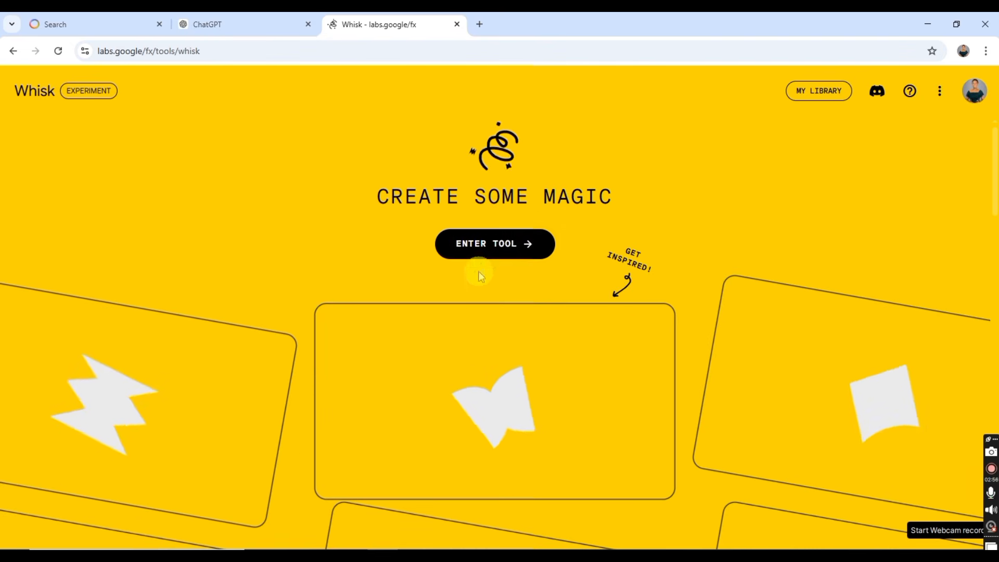
pyautogui.click(478, 257)
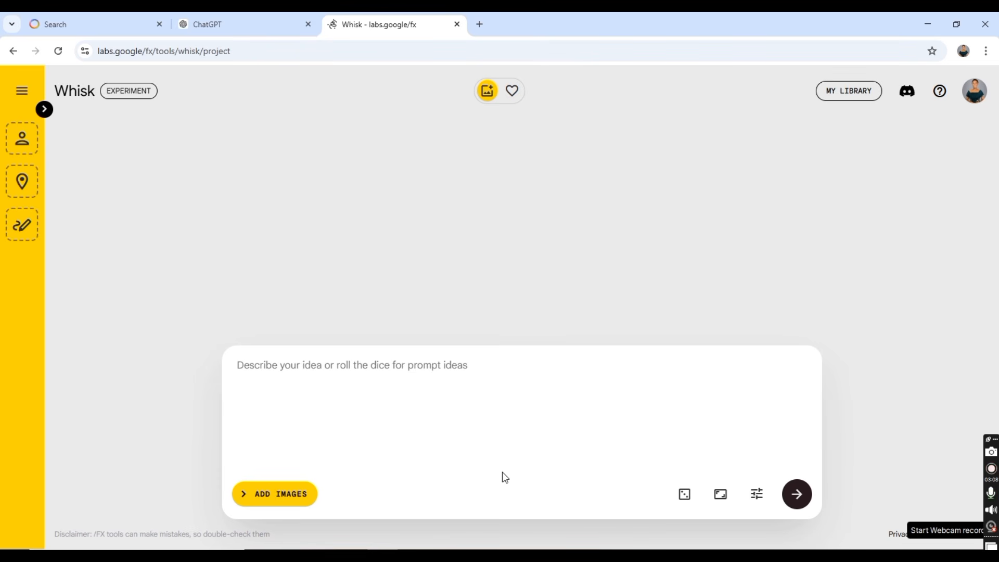
pyautogui.click(341, 469)
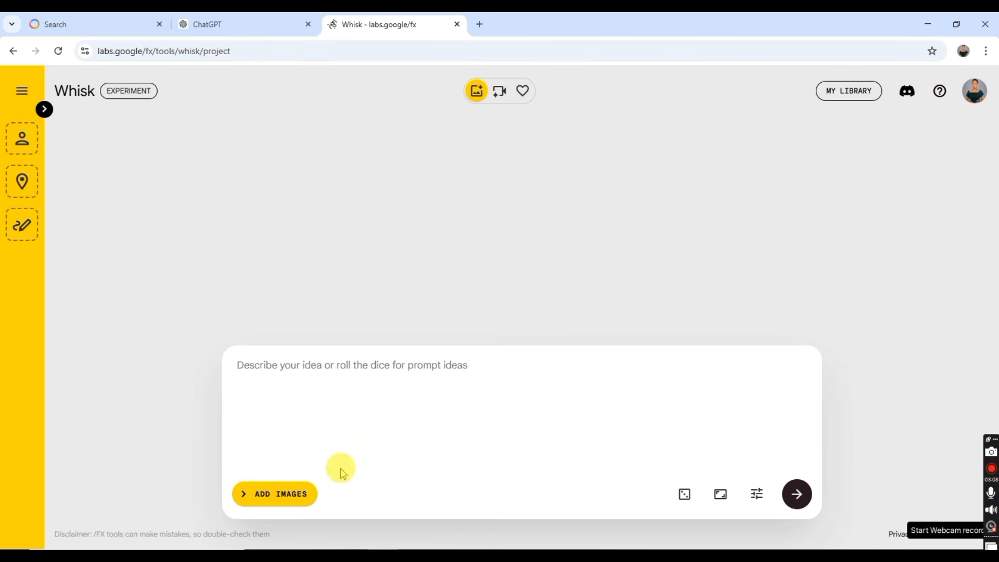
pyautogui.click(285, 499)
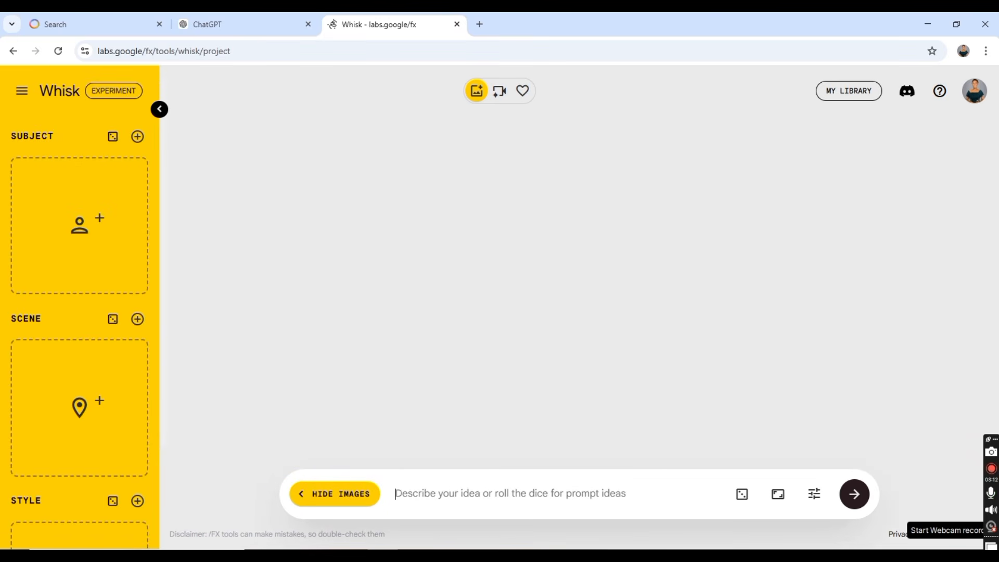
# Step: Upload the Couple image from the Desktop folder as the subject
pyautogui.moveTo(103, 216)
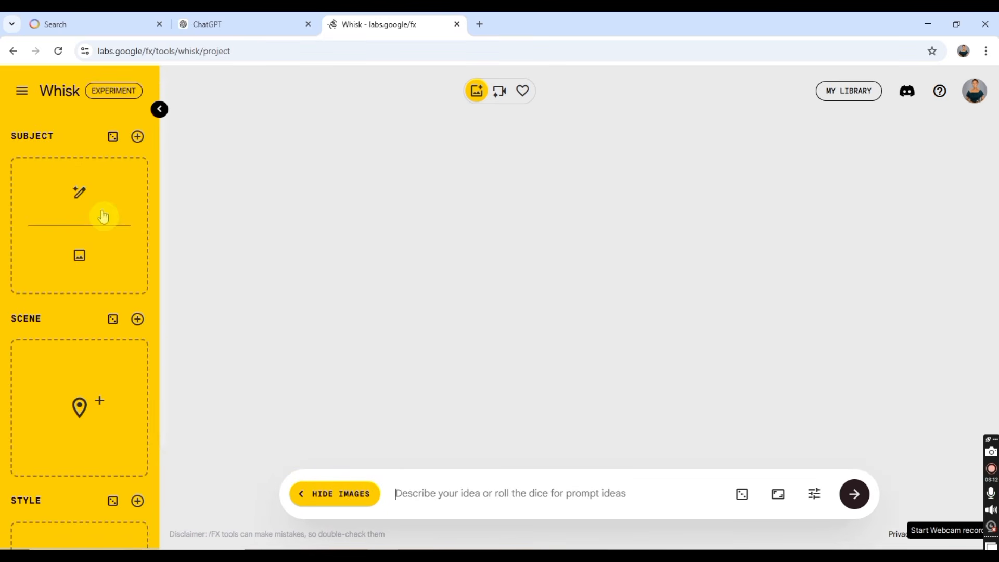
pyautogui.click(80, 239)
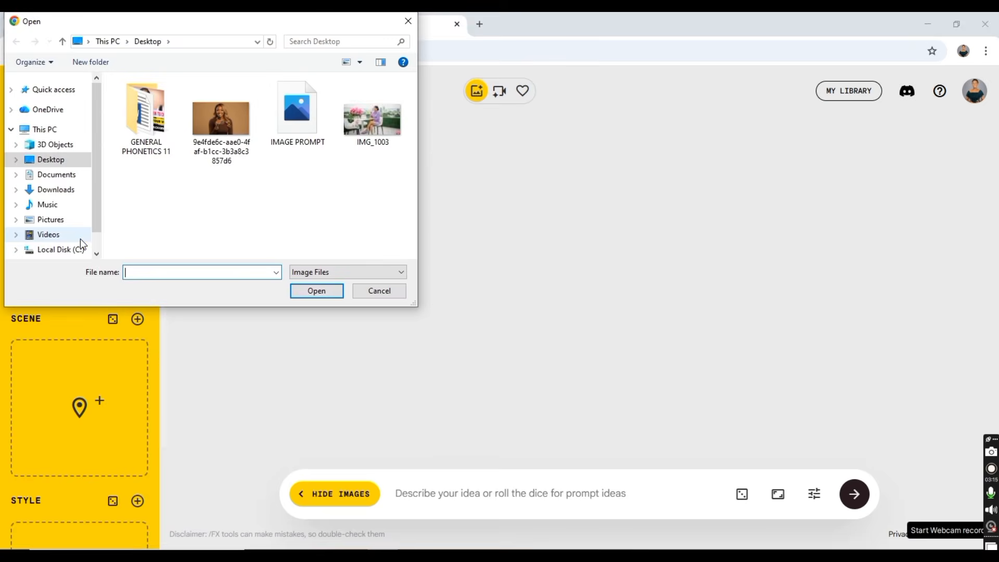
pyautogui.click(159, 202)
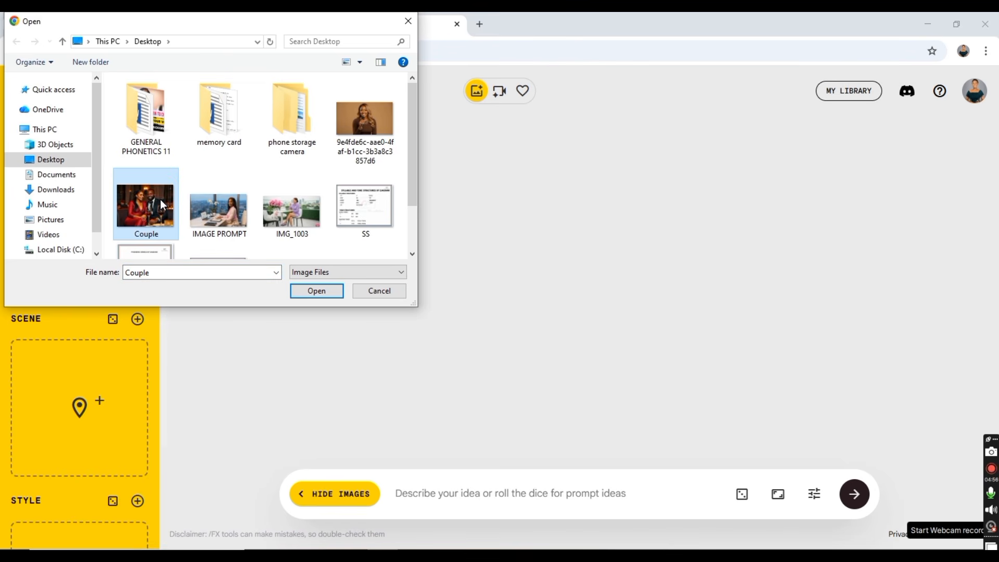
pyautogui.click(314, 291)
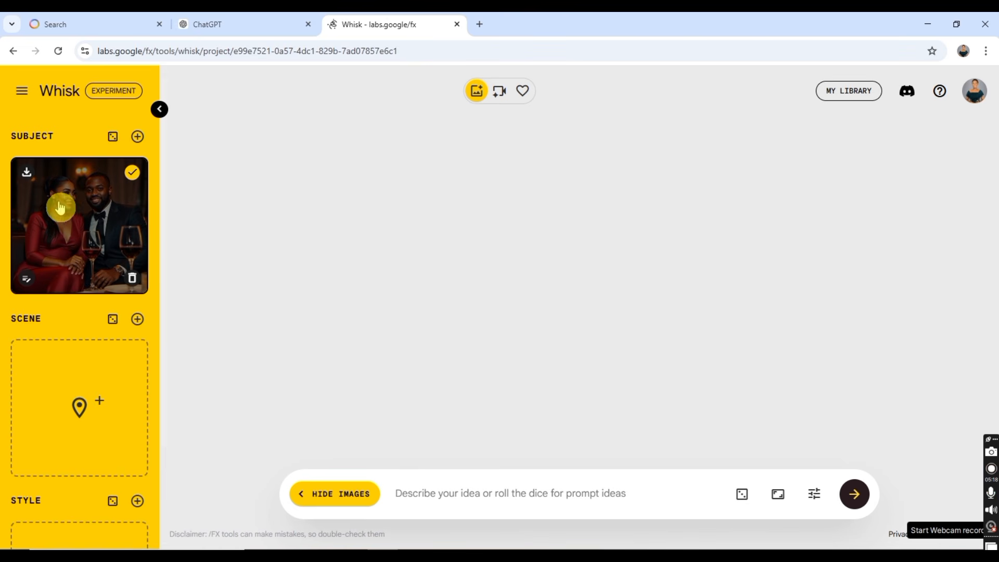
# Step: Generate new versions of the subject image without edits and save the second one in the history to the Desktop as PNG "Couple 2"
pyautogui.click(27, 283)
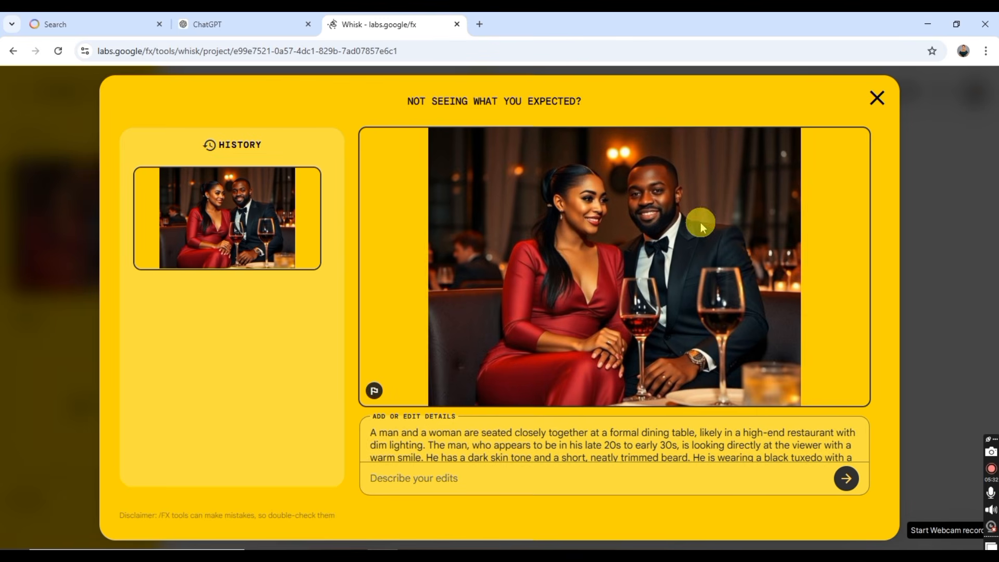
pyautogui.click(847, 479)
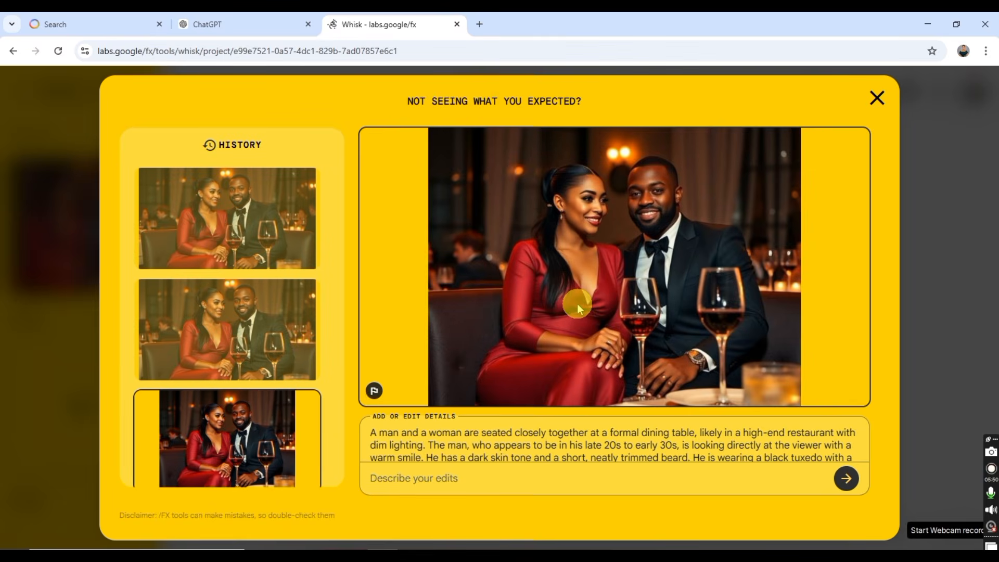
pyautogui.rightClick(216, 327)
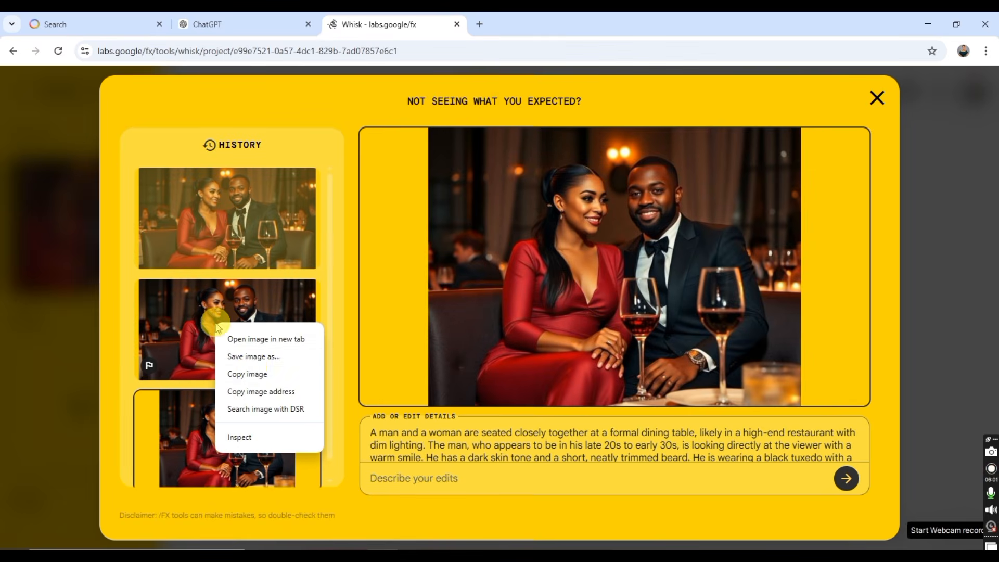
pyautogui.click(258, 358)
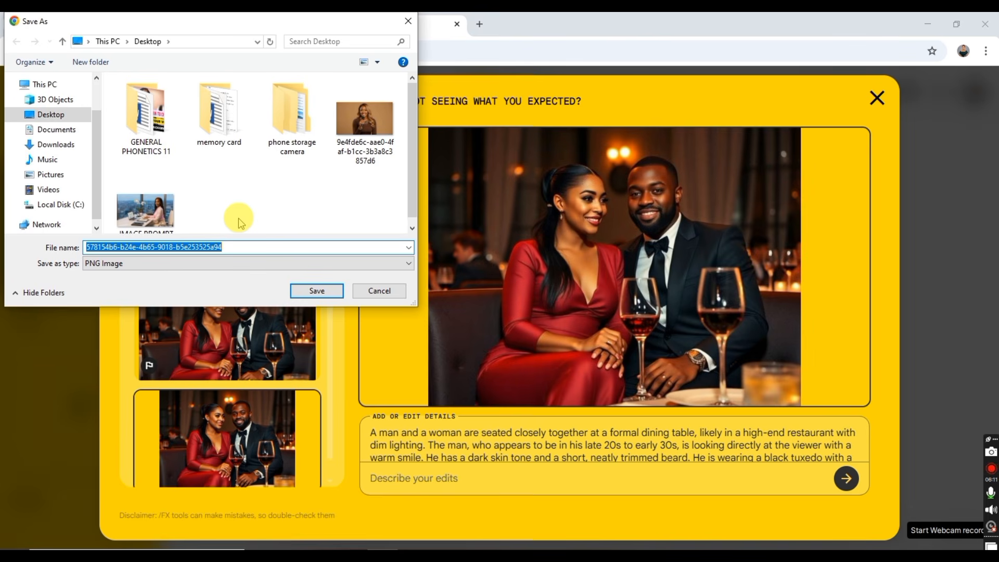
pyautogui.write('Cou')
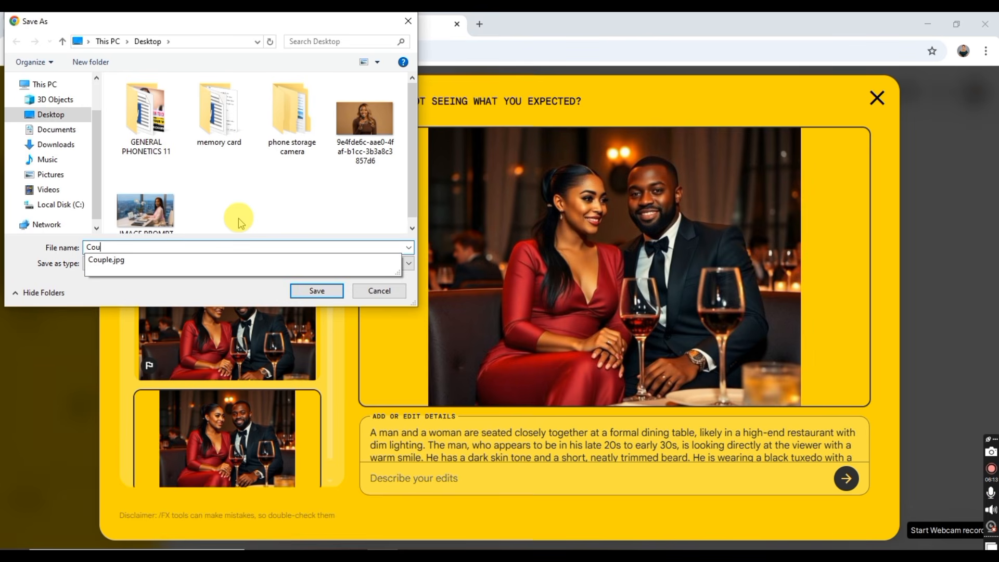
pyautogui.write('ple 2')
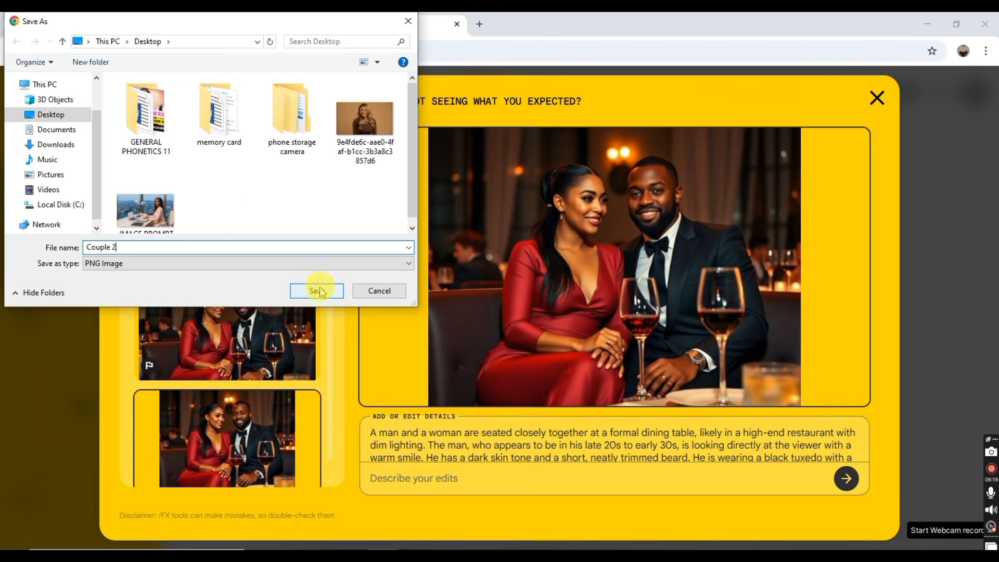
pyautogui.click(319, 291)
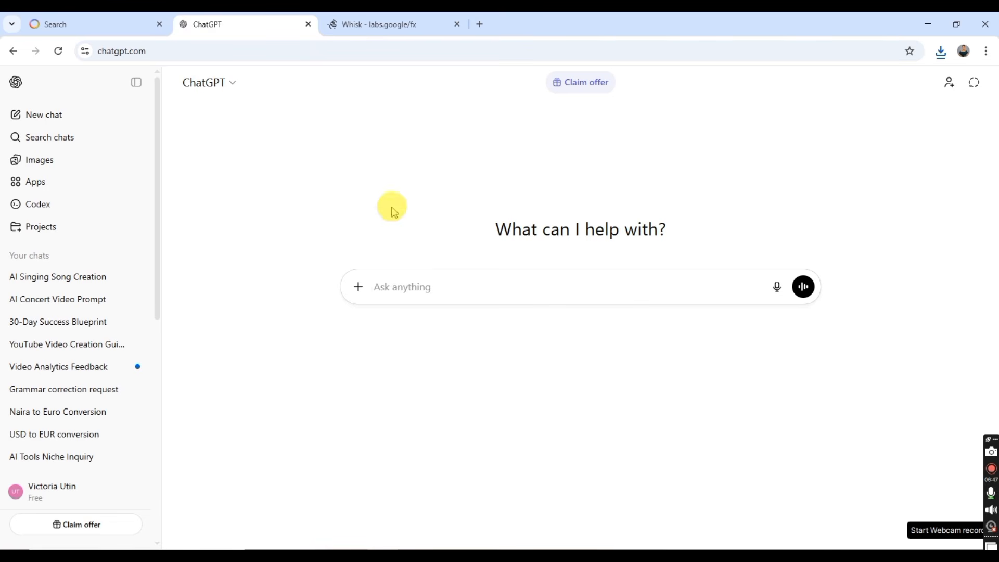
# Step: Switch to ChatGPT and attach the Couple 2 image from the Desktop folder to a new message
pyautogui.click(361, 288)
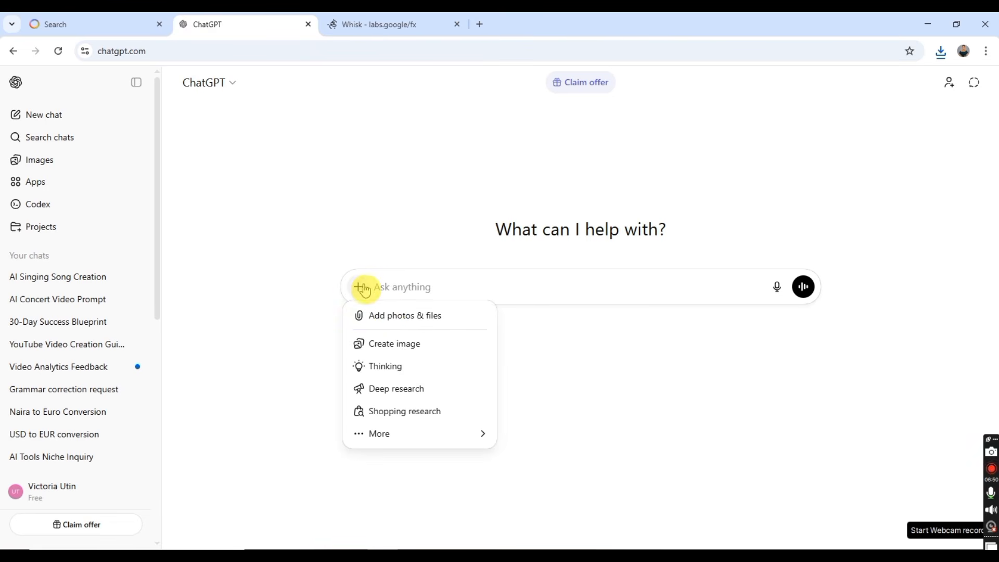
pyautogui.click(416, 318)
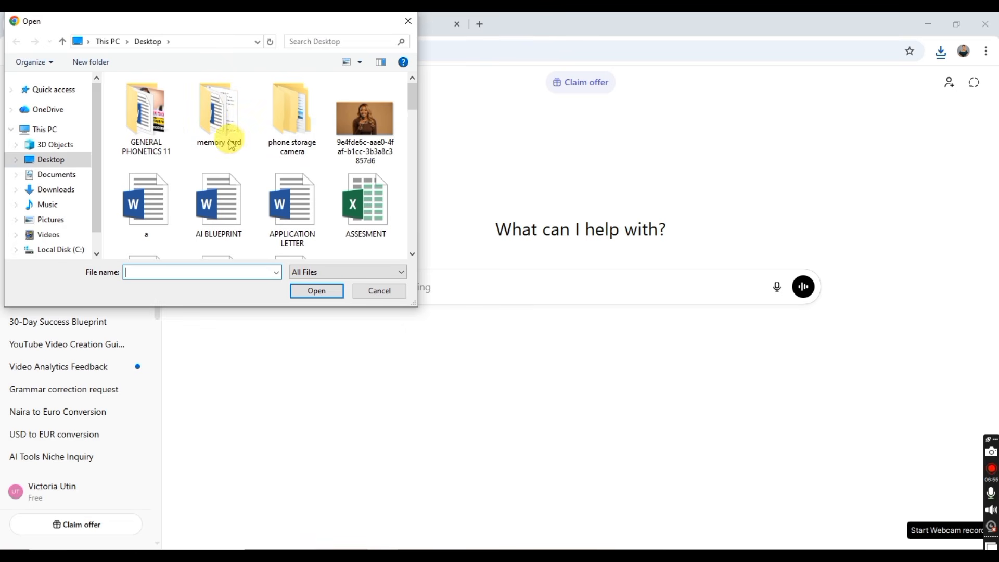
pyautogui.click(47, 158)
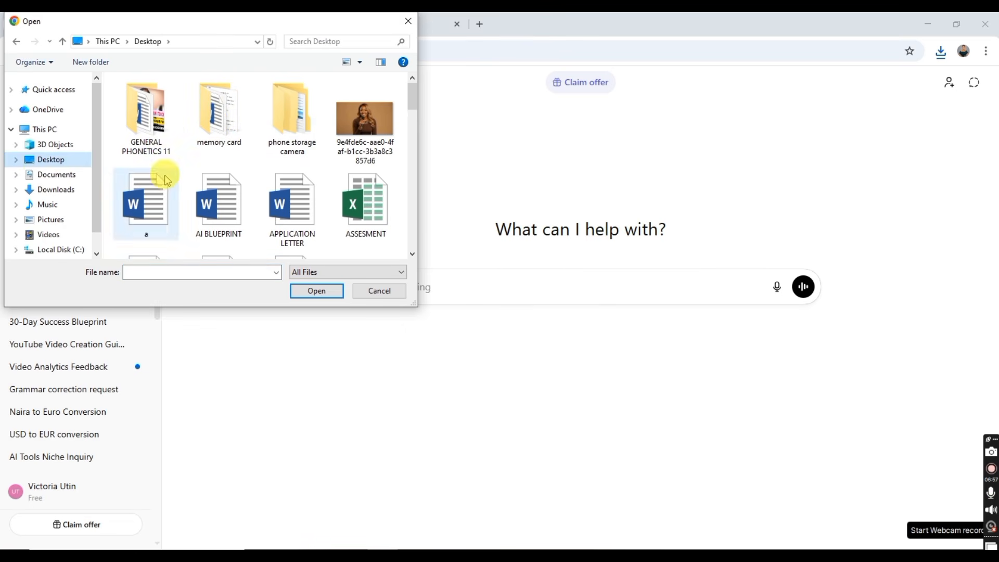
pyautogui.scroll(-2, 223, 159)
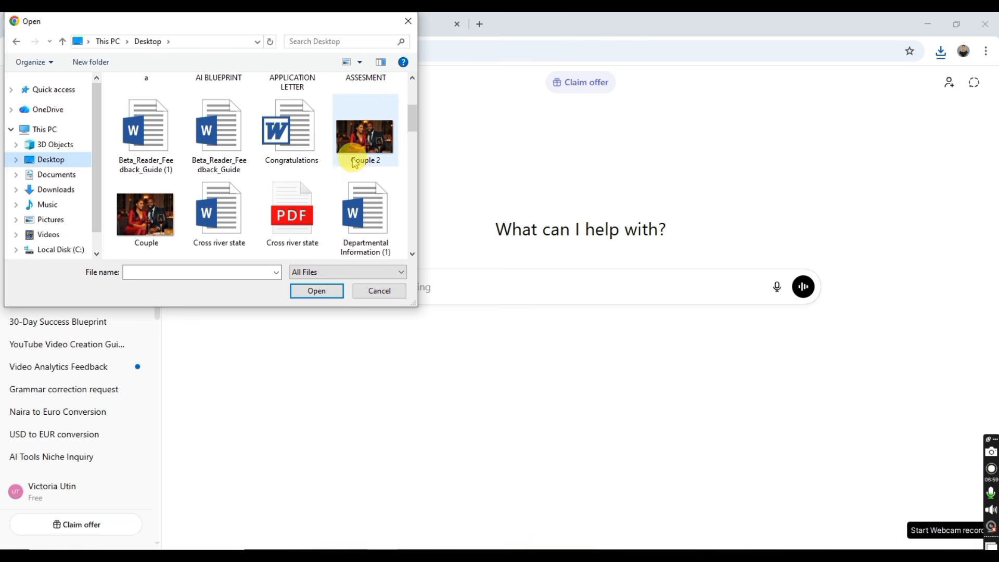
pyautogui.click(379, 152)
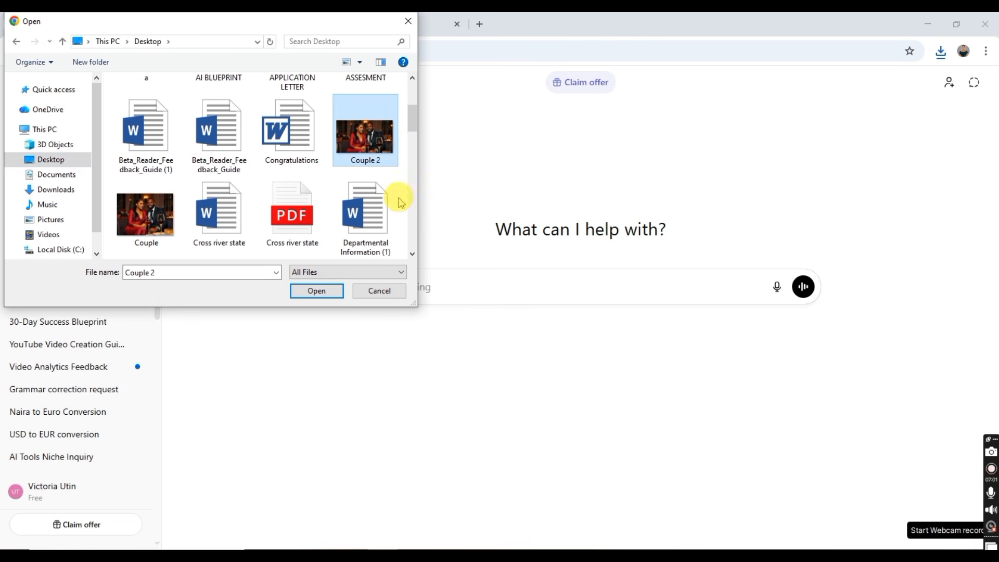
pyautogui.click(316, 292)
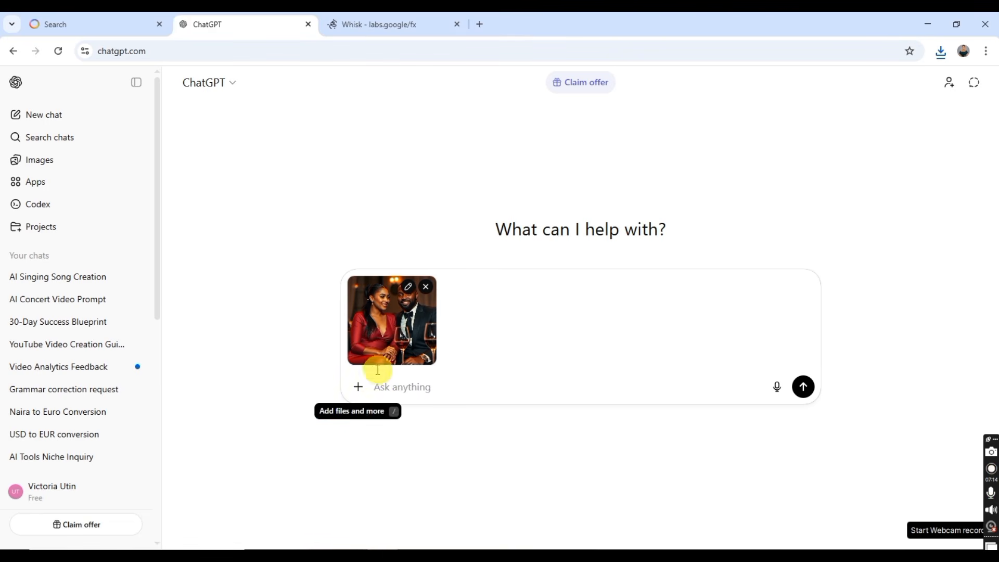
# Step: Dictate and send a request for a Grok AI video prompt where the pictured couple converse with perfect lip sync, laugh, smile and perhaps cry together
pyautogui.click(777, 388)
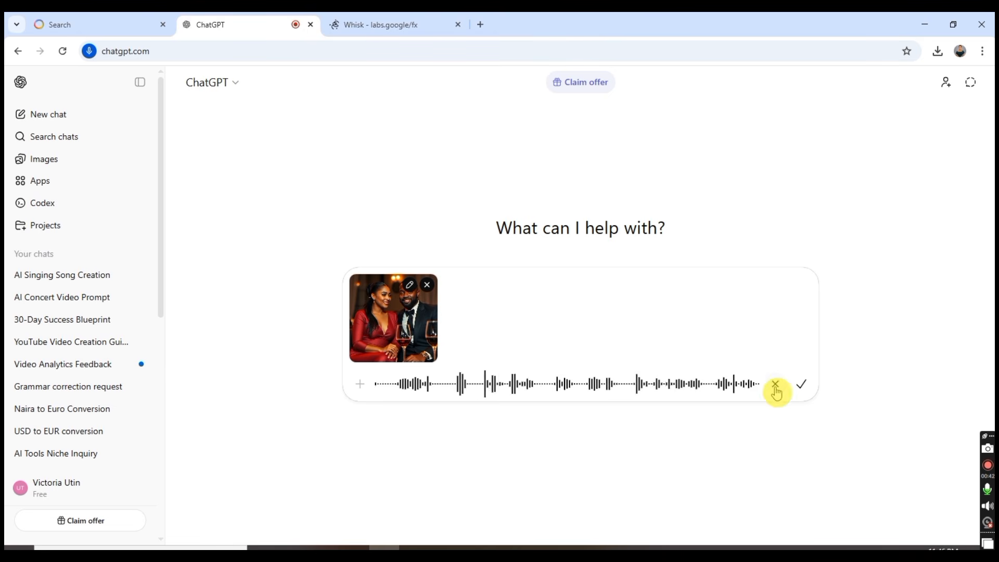
pyautogui.click(802, 384)
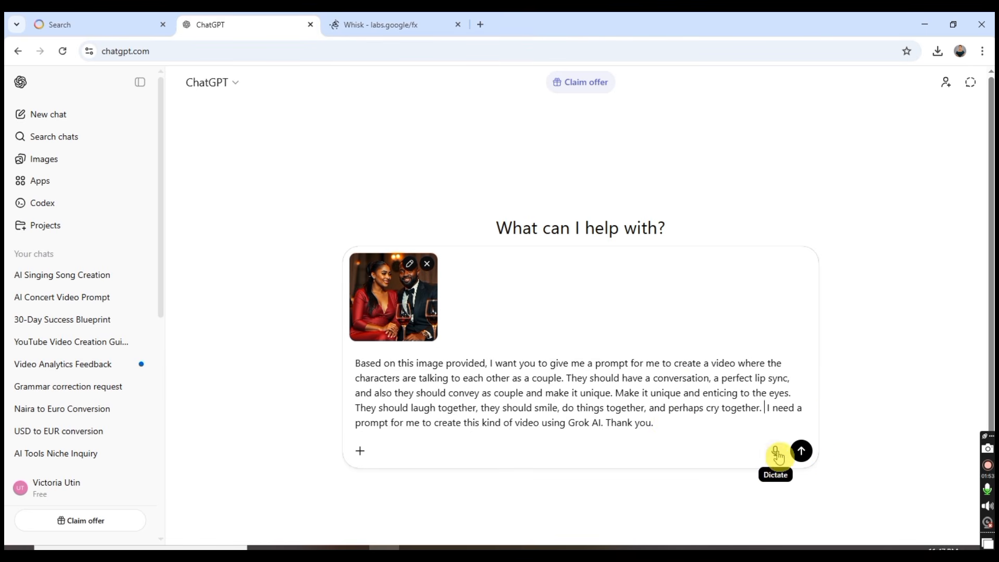
pyautogui.click(775, 453)
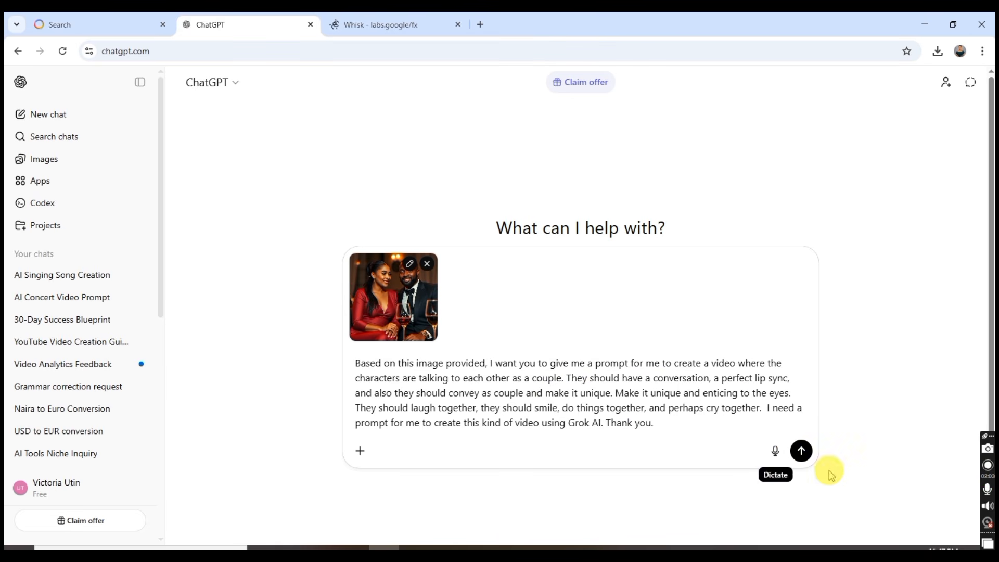
pyautogui.click(801, 451)
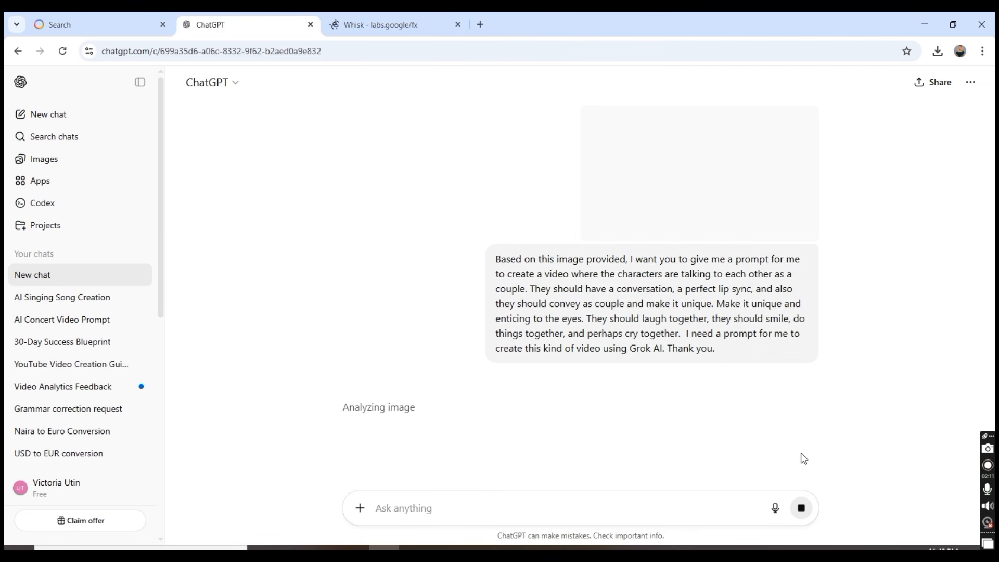
# Step: Read through the generated couple conversation video prompt, including its scene style, characters, video requirements, actions and dialogue
pyautogui.click(800, 452)
pyautogui.click(782, 445)
pyautogui.click(784, 448)
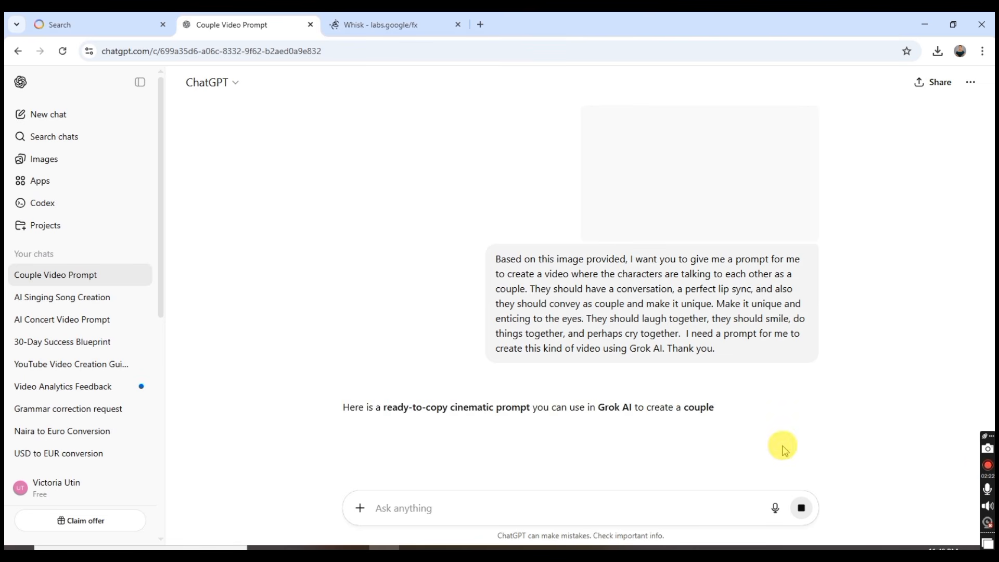
pyautogui.scroll(5, 364, 302)
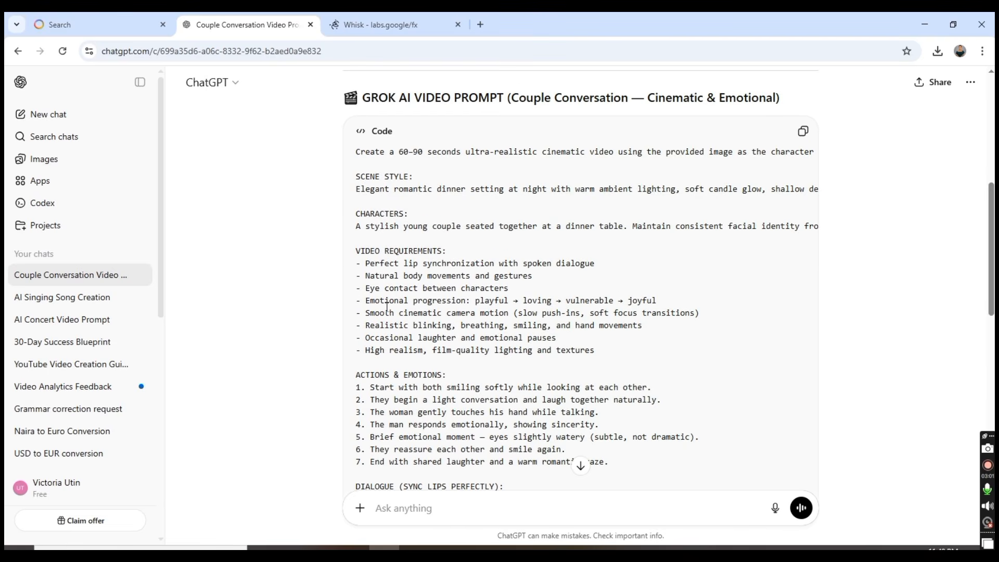
pyautogui.scroll(1, 387, 307)
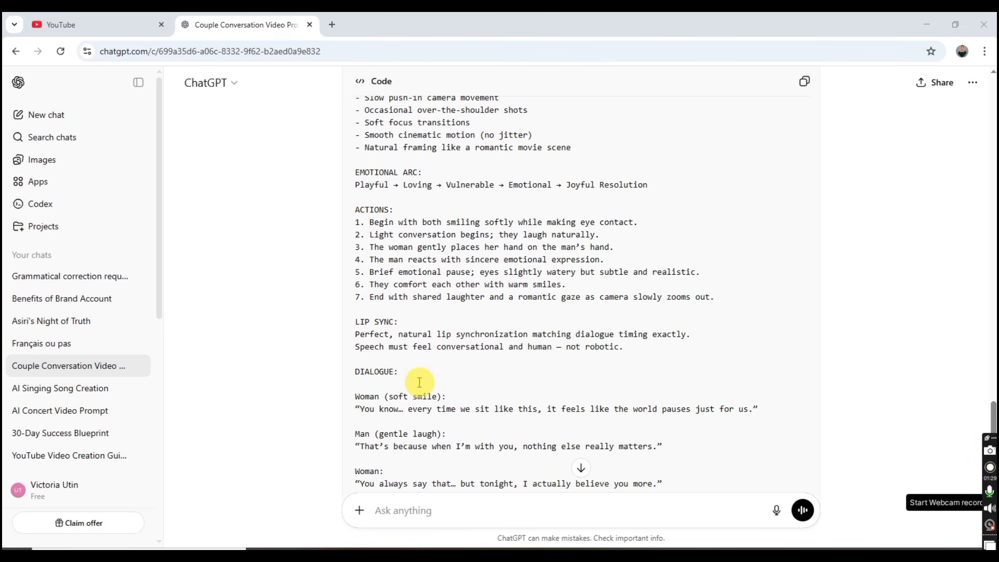
# Step: Read the rest of the generated prompt, including its actions, lip sync, dialogue, ending shot, audio and visual quality sections
pyautogui.scroll(-1, 417, 384)
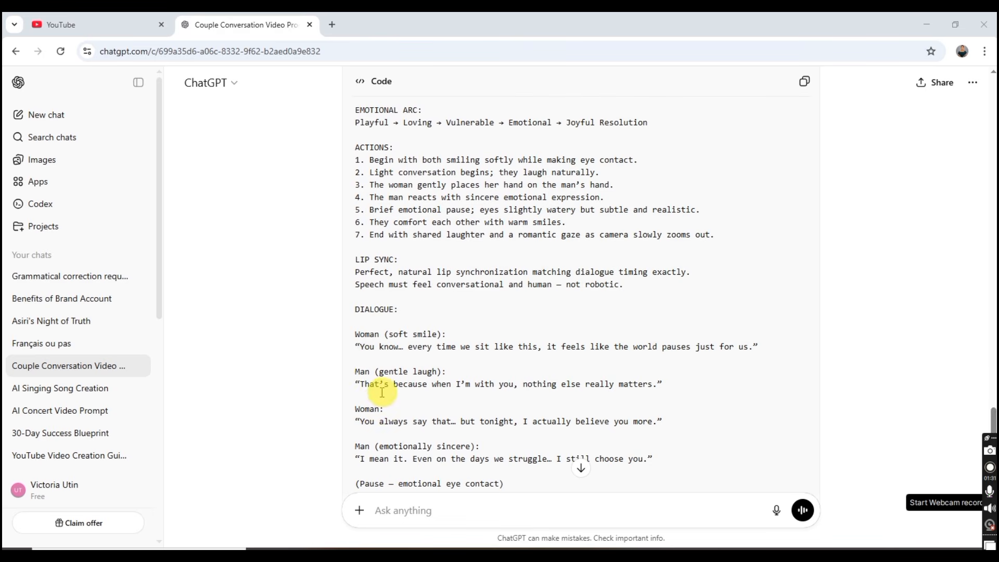
pyautogui.scroll(-2, 370, 386)
pyautogui.scroll(-1, 370, 386)
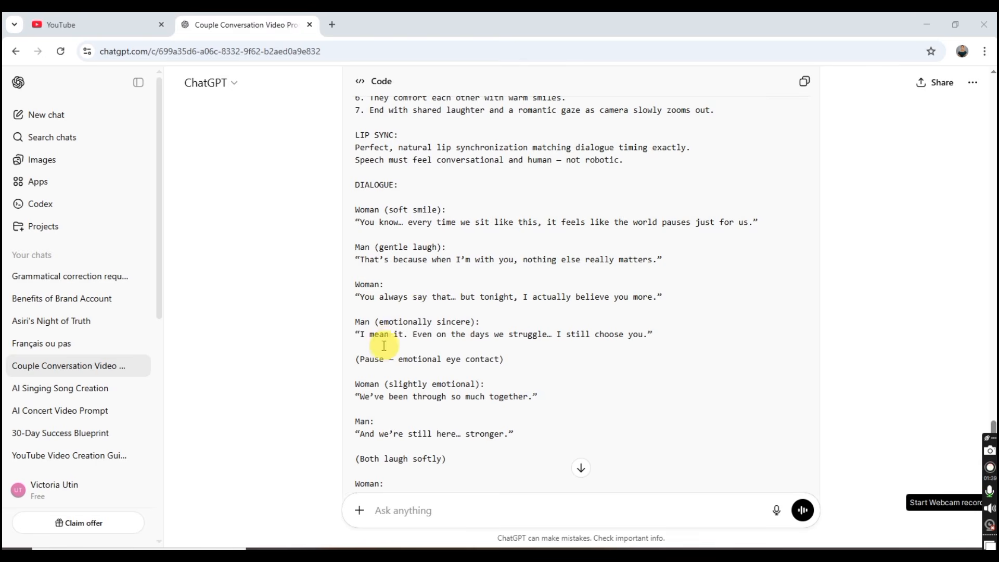
pyautogui.scroll(-7, 386, 334)
pyautogui.scroll(1, 421, 342)
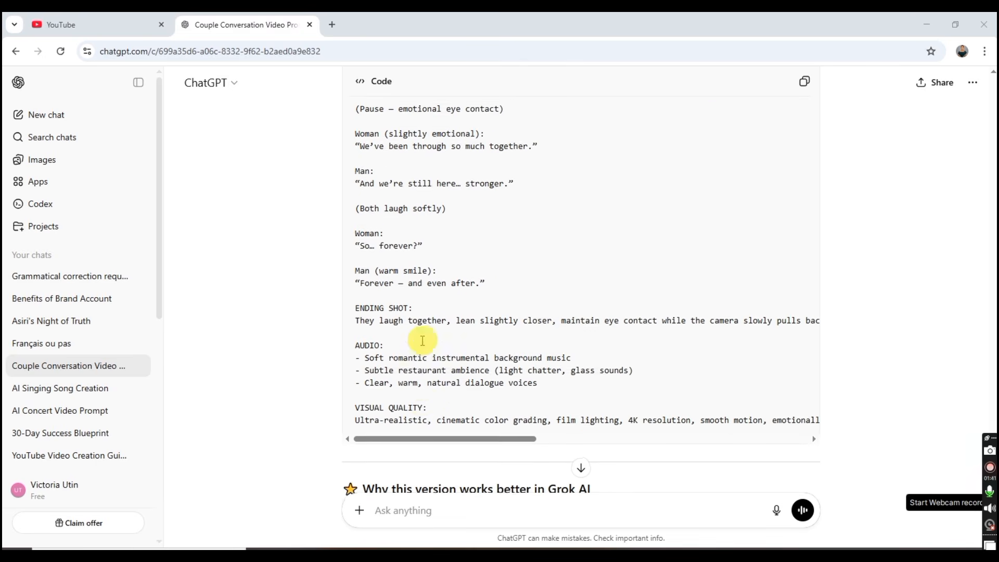
pyautogui.scroll(4, 409, 280)
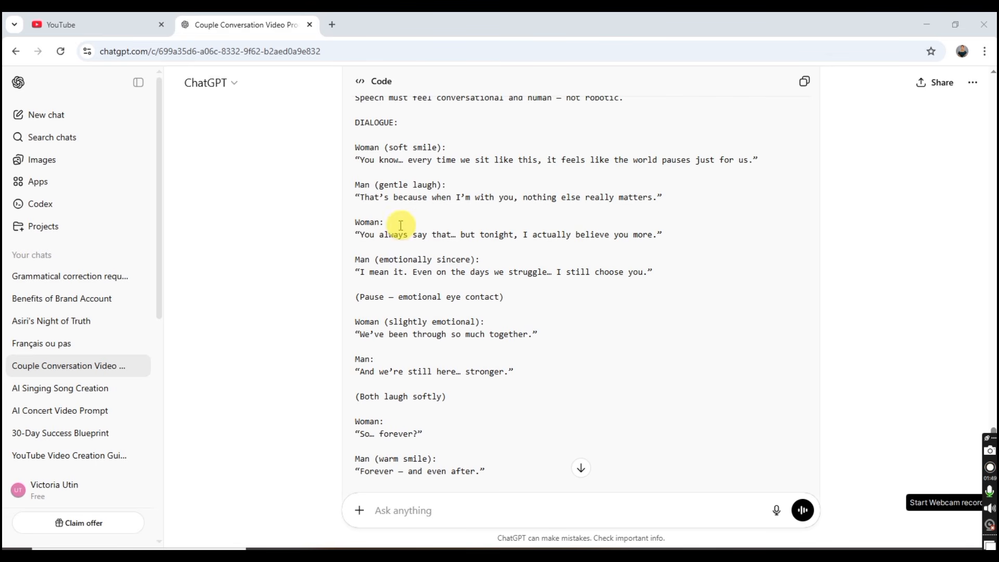
pyautogui.scroll(6, 401, 223)
pyautogui.scroll(5, 401, 224)
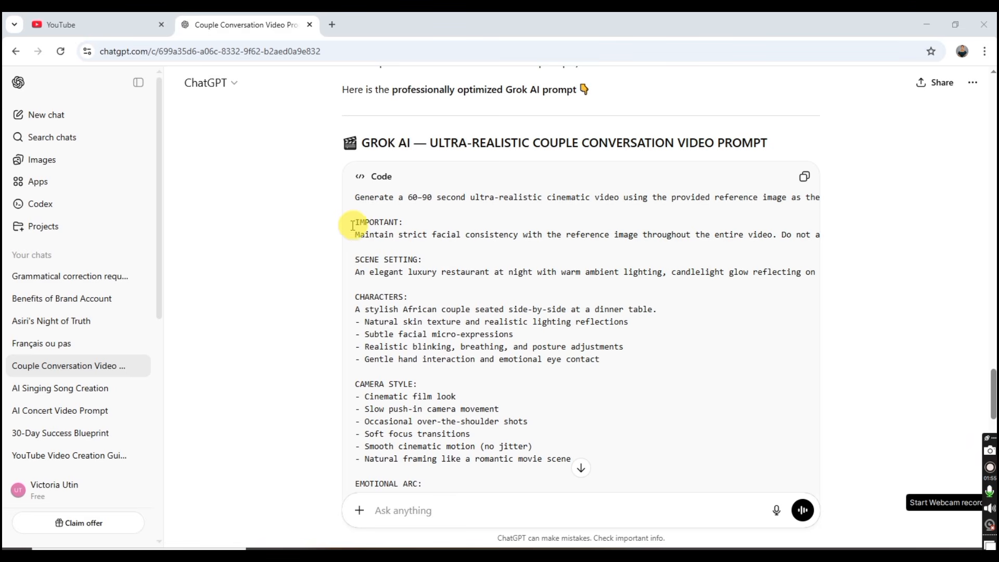
# Step: Copy the generated prompt from the IMPORTANT section through the LIP SYNC section, leaving out the dialogue
pyautogui.moveTo(353, 223); pyautogui.dragTo(391, 241)
pyautogui.scroll(-1, 390, 241)
pyautogui.scroll(-8, 391, 241)
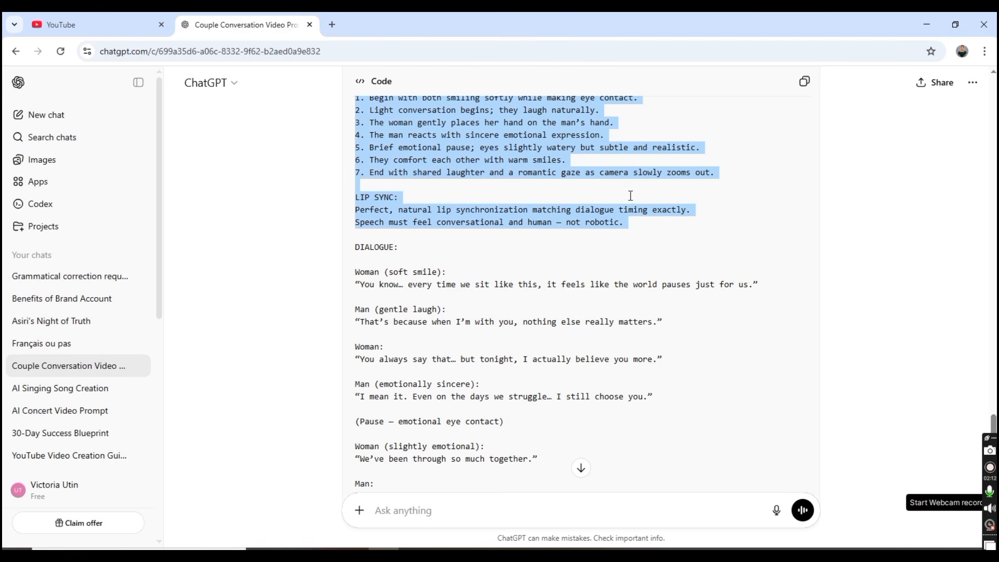
# Step: Switch to Grok and open the Imagine page ready for a new prompt
pyautogui.click(474, 547)
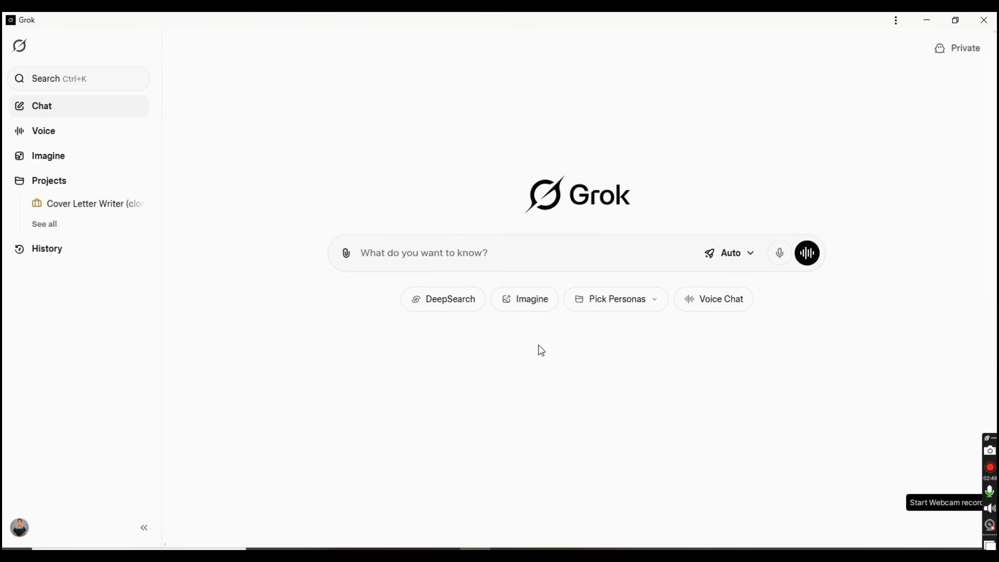
pyautogui.click(18, 227)
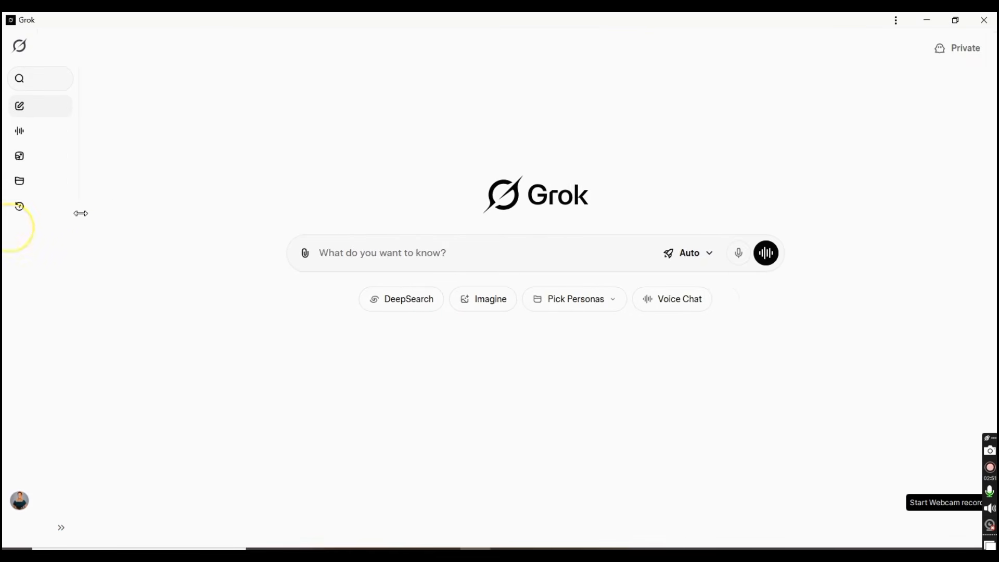
pyautogui.click(21, 155)
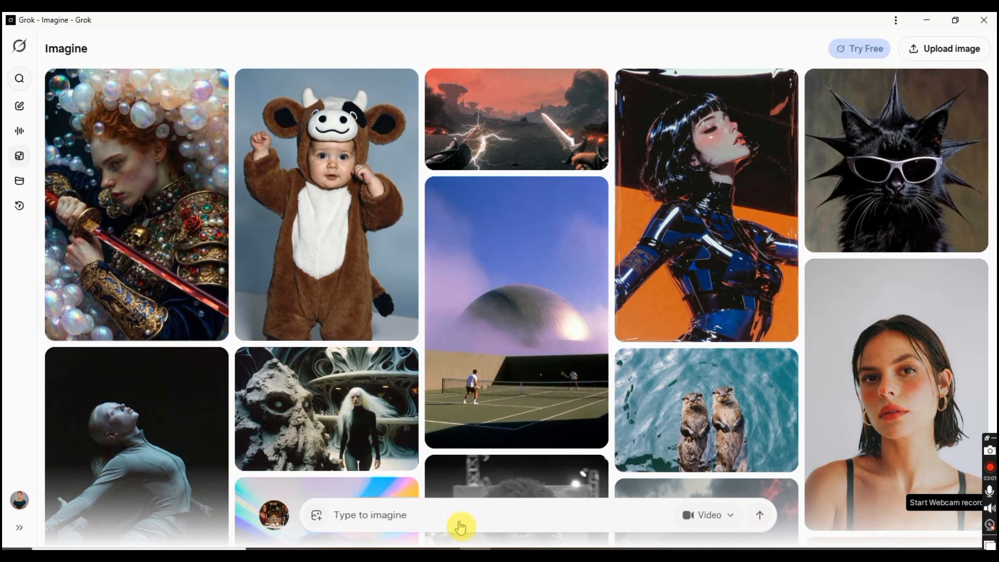
pyautogui.click(363, 514)
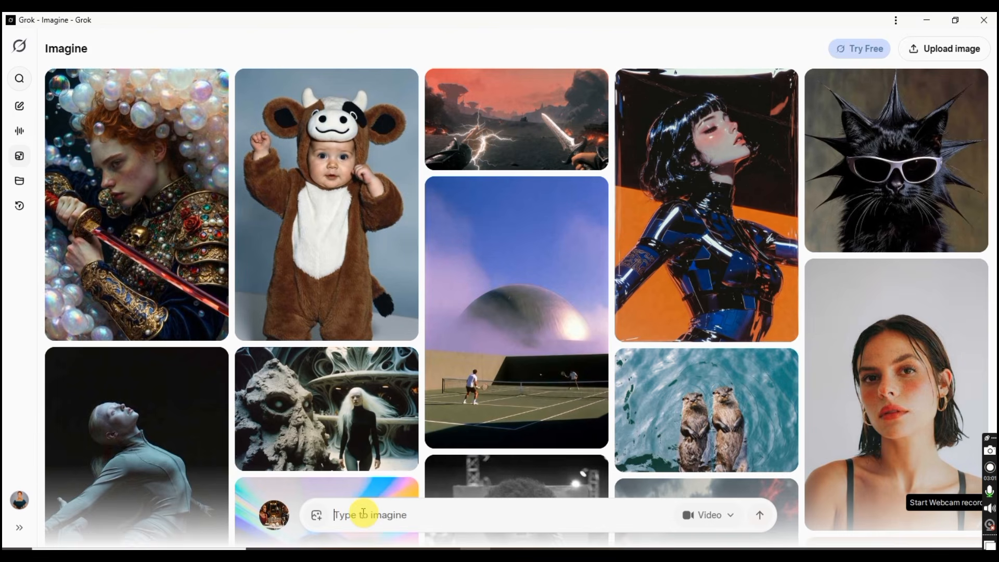
# Step: Review the available video duration, resolution and aspect ratio options for Imagine
pyautogui.click(730, 519)
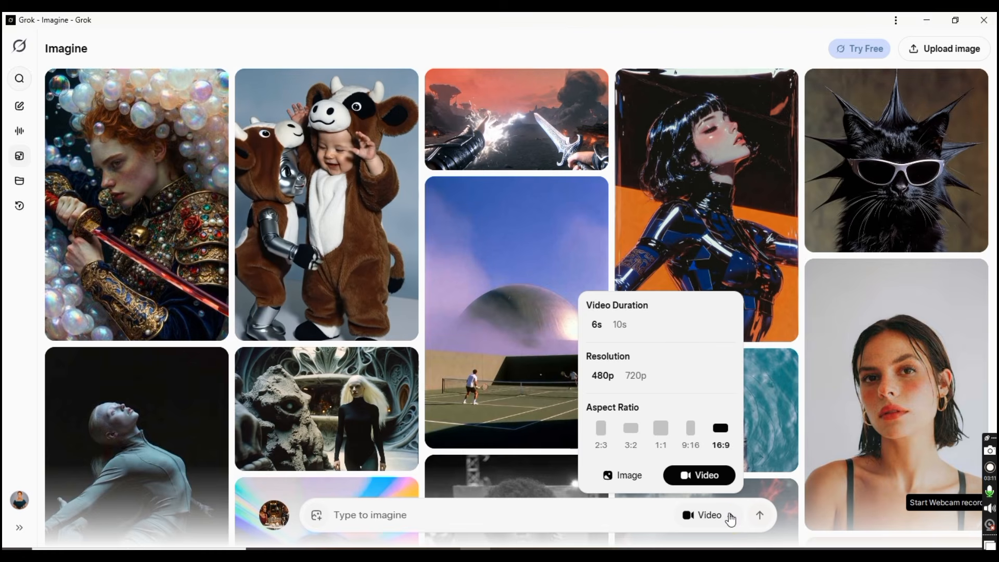
pyautogui.click(730, 519)
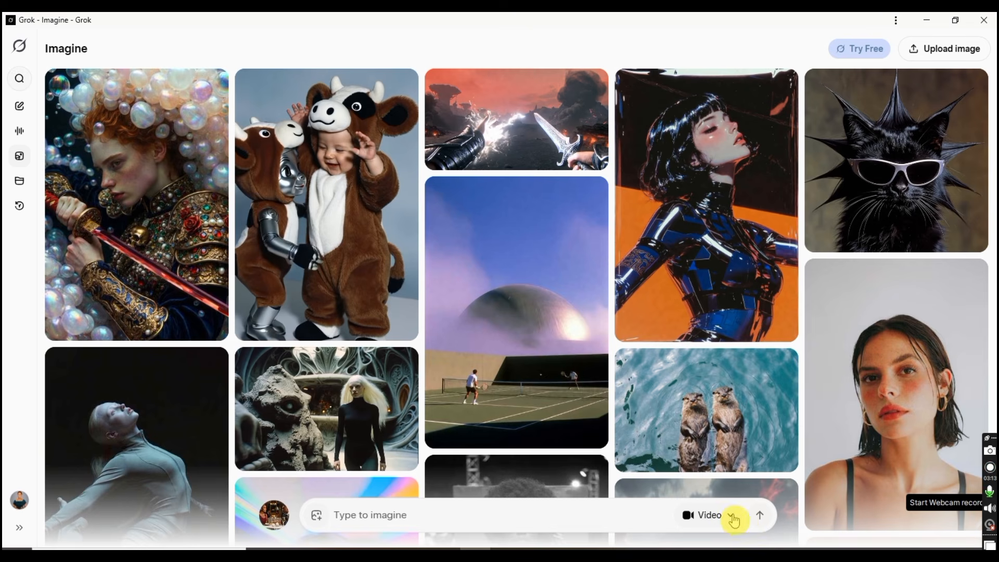
pyautogui.click(732, 519)
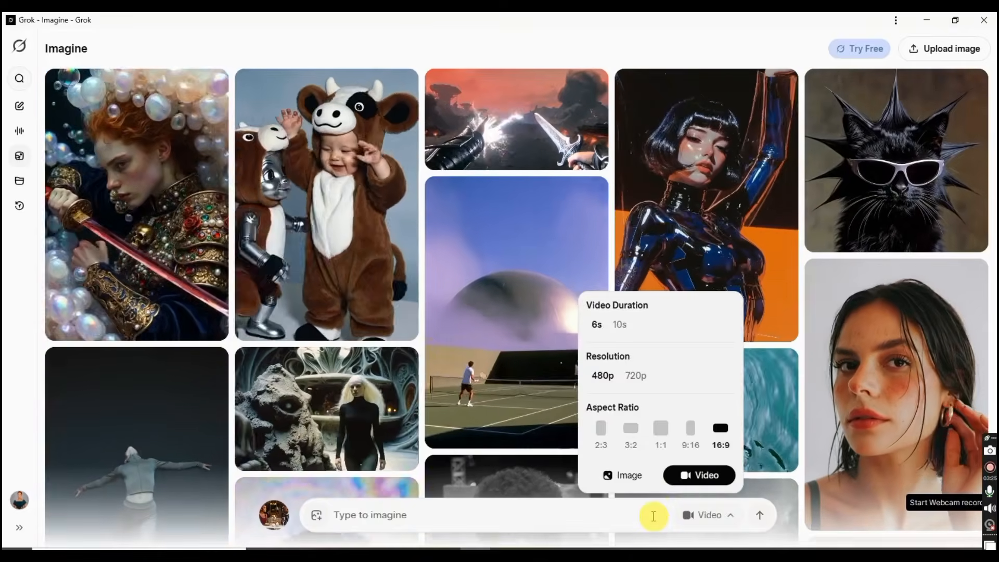
pyautogui.click(654, 515)
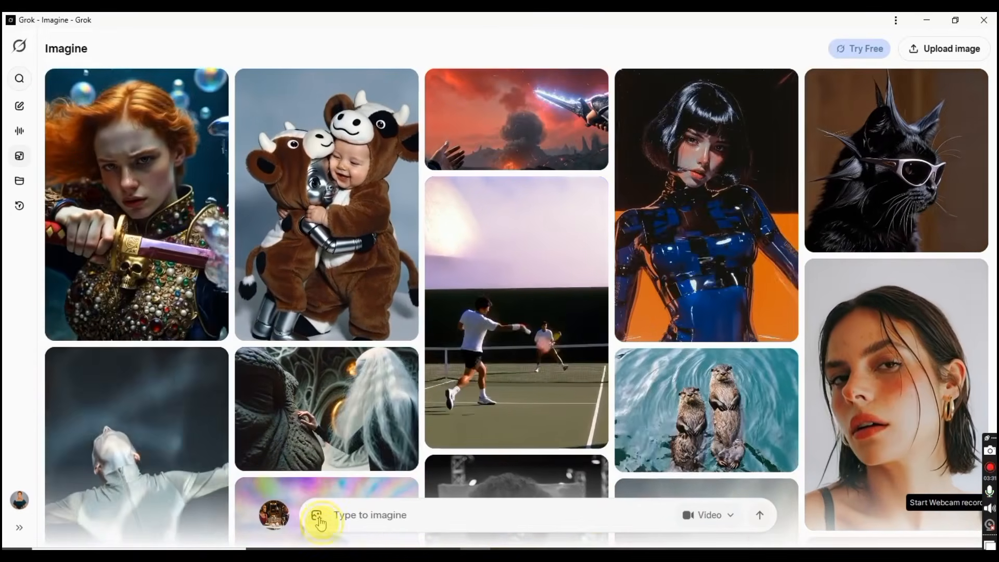
# Step: Upload Couple 2 from the Desktop as the image to animate and paste the copied prompt sections as its description
pyautogui.click(317, 517)
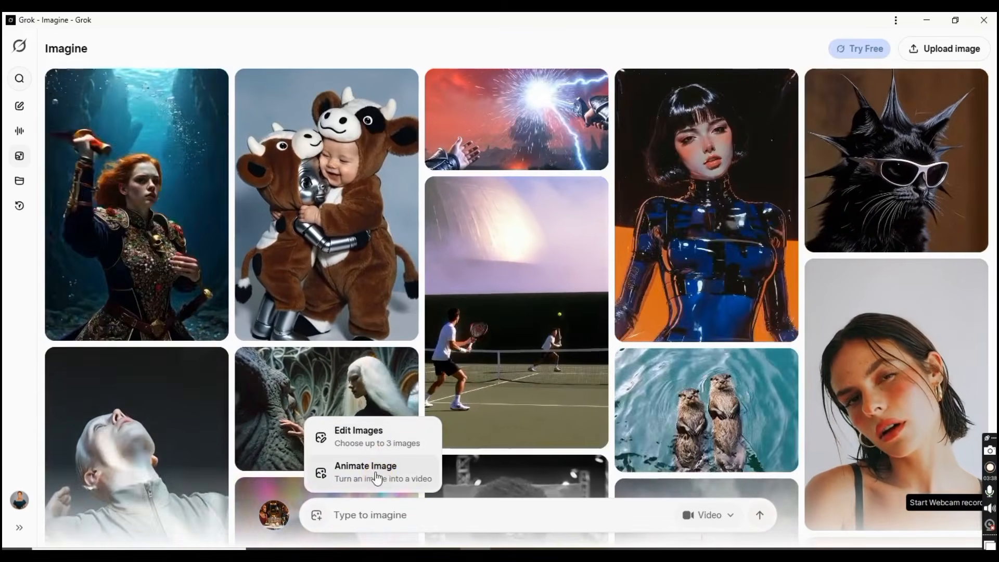
pyautogui.click(376, 477)
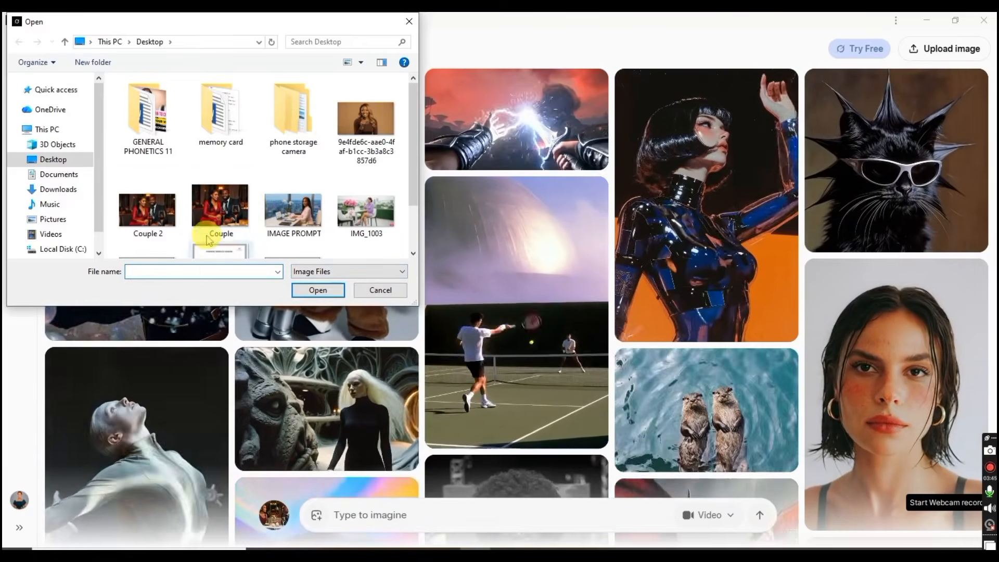
pyautogui.click(155, 214)
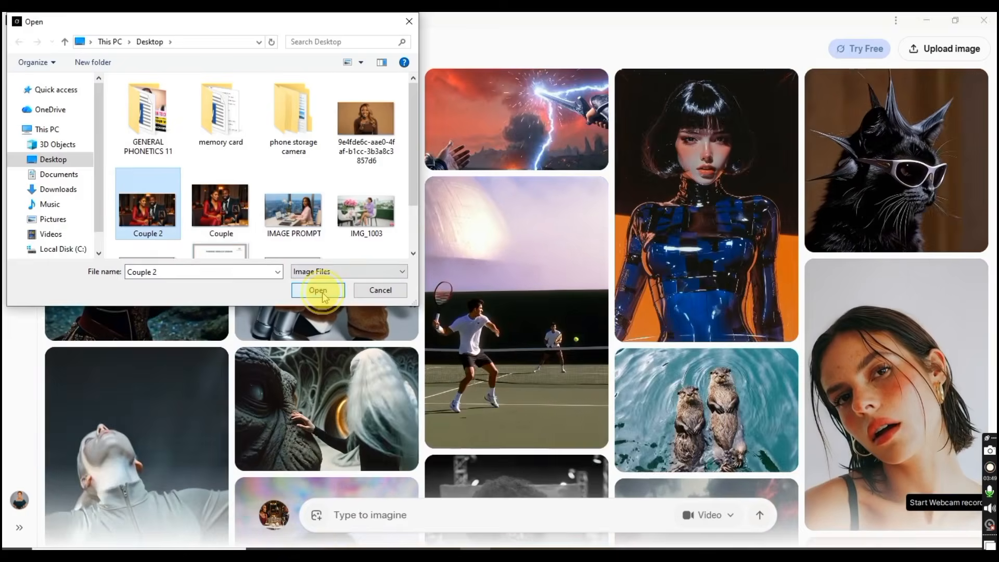
pyautogui.click(318, 291)
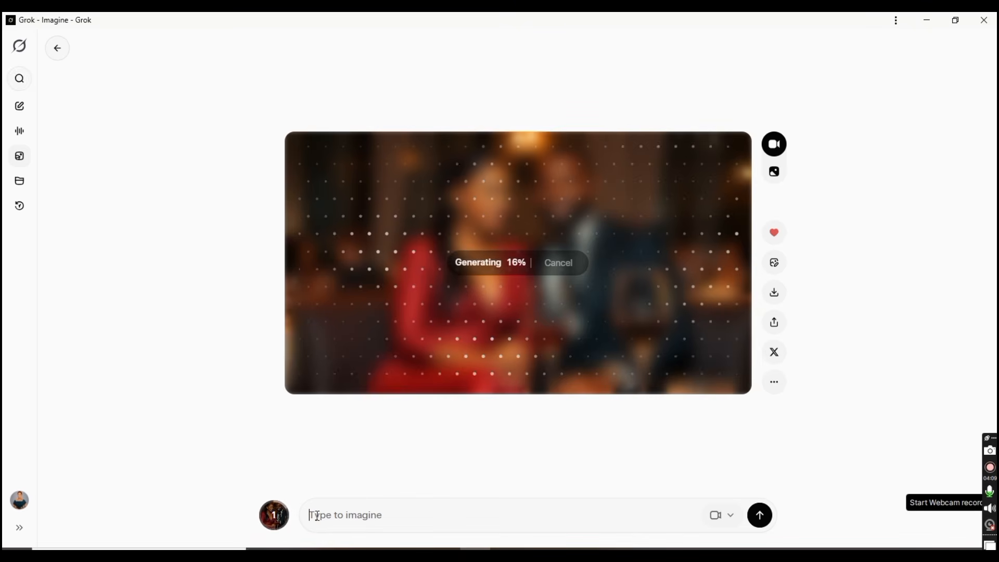
pyautogui.hotkey('ctrl', 'v')
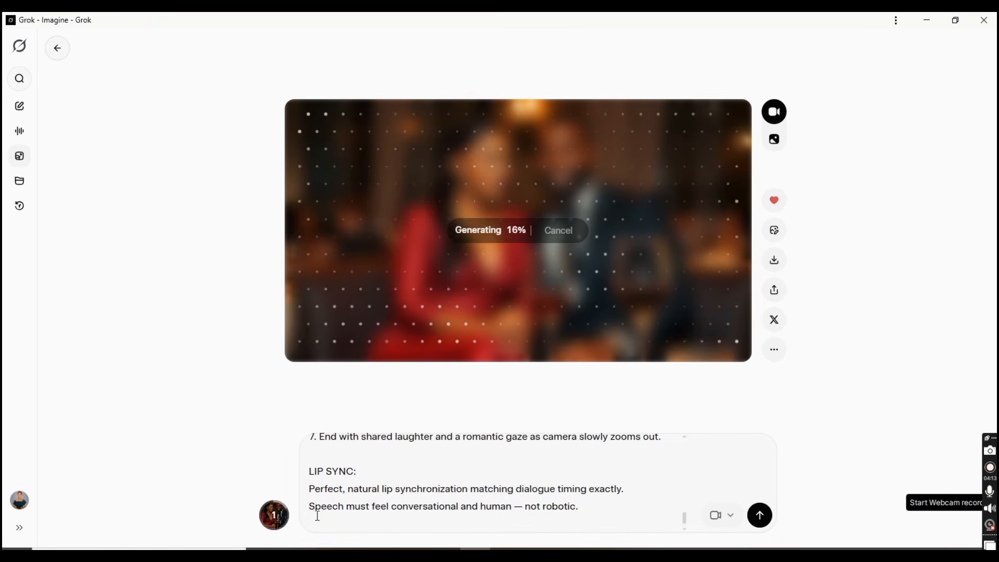
# Step: Switch to ChatGPT and copy the DIALOGUE heading with the woman's first line, spoken with a soft smile
pyautogui.click(416, 523)
pyautogui.moveTo(380, 553)
pyautogui.click(375, 503)
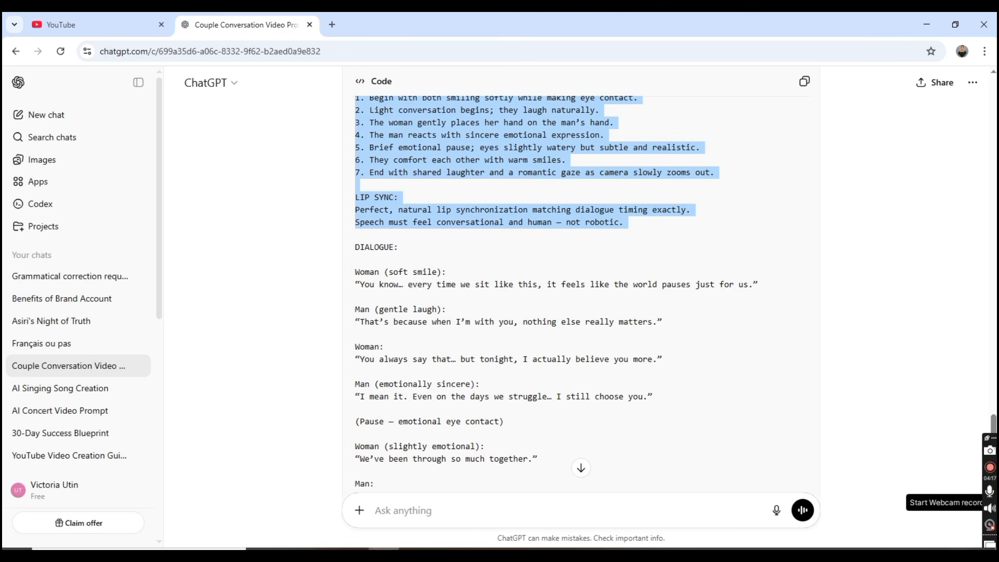
pyautogui.click(354, 270)
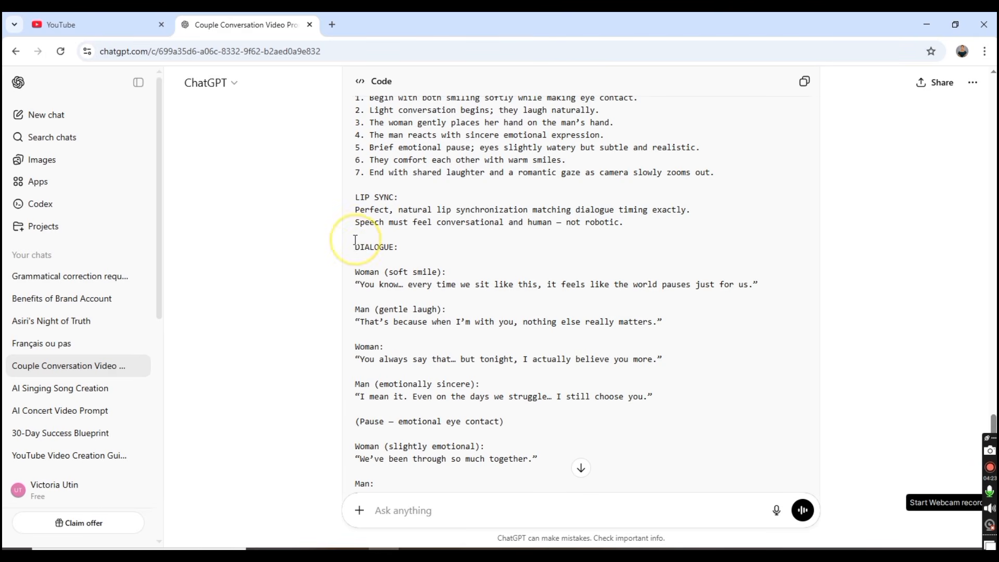
pyautogui.moveTo(356, 246); pyautogui.dragTo(602, 298)
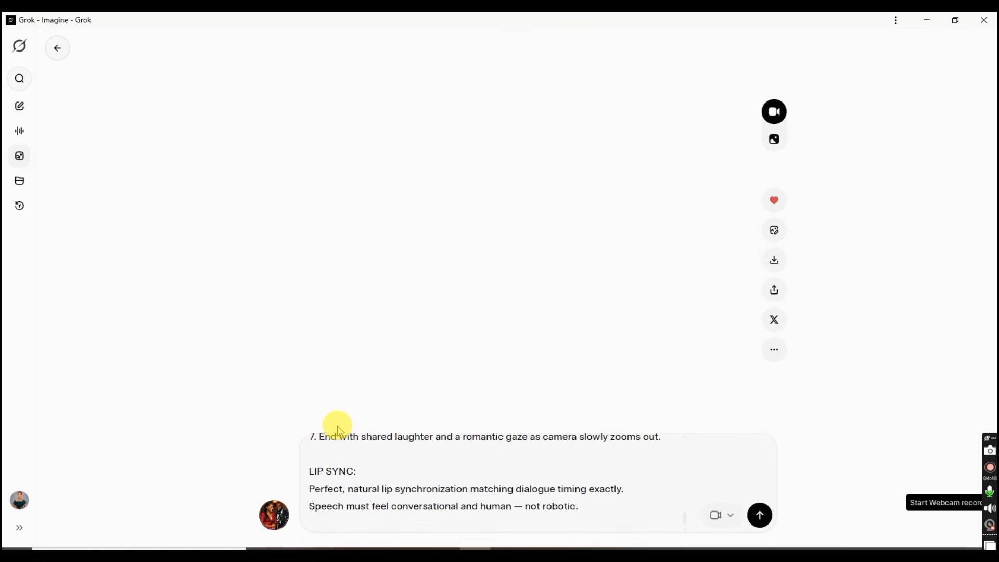
# Step: Insert the copied woman's dialogue line at the very start of the Grok prompt and generate the video
pyautogui.scroll(10, 330, 473)
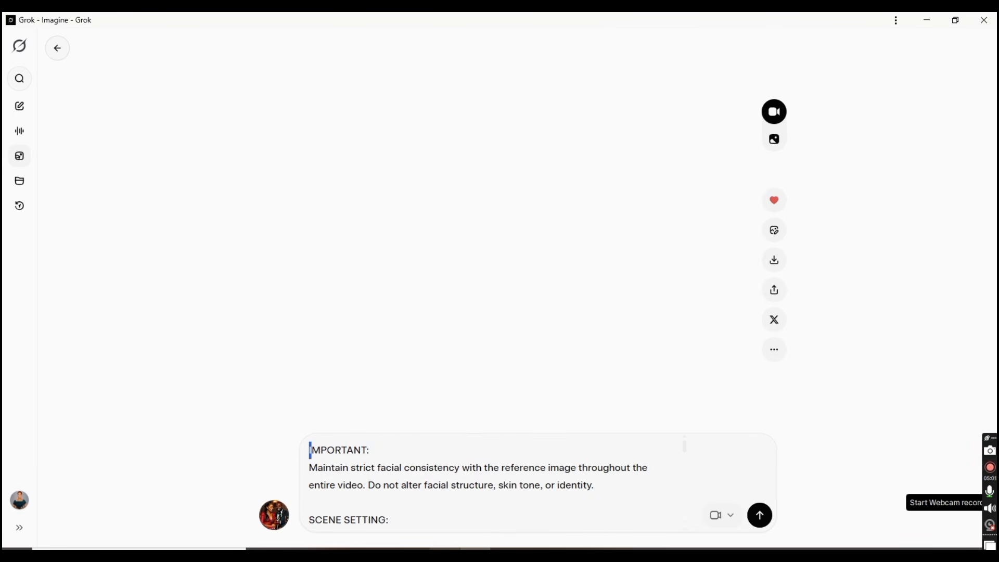
pyautogui.moveTo(397, 539)
pyautogui.scroll(-10, 465, 486)
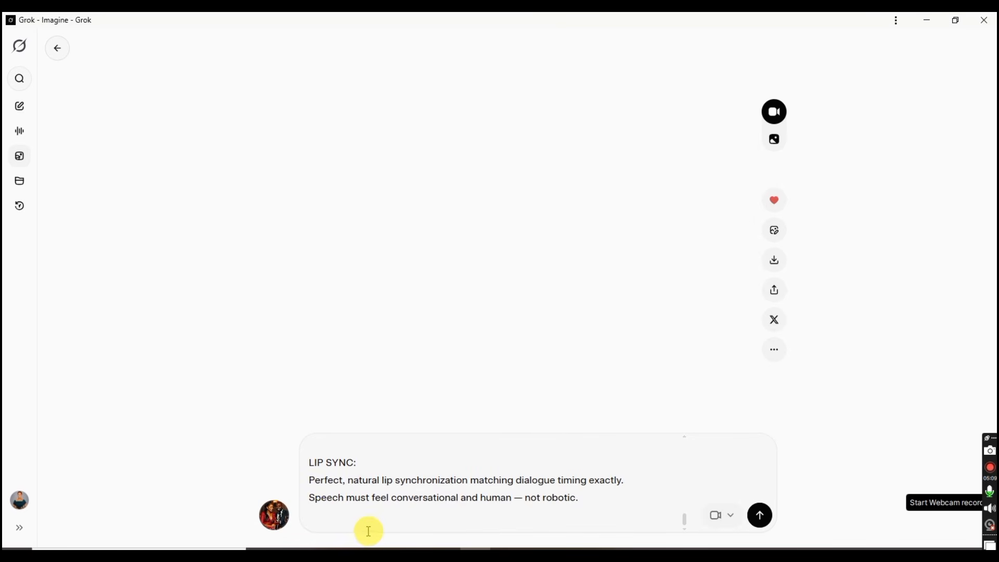
pyautogui.scroll(10, 369, 531)
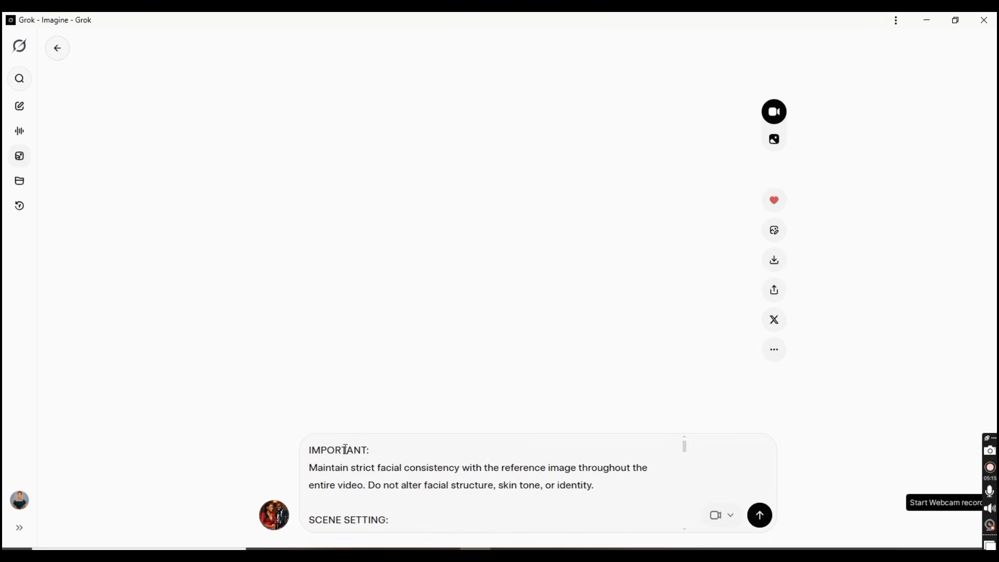
pyautogui.click(312, 469)
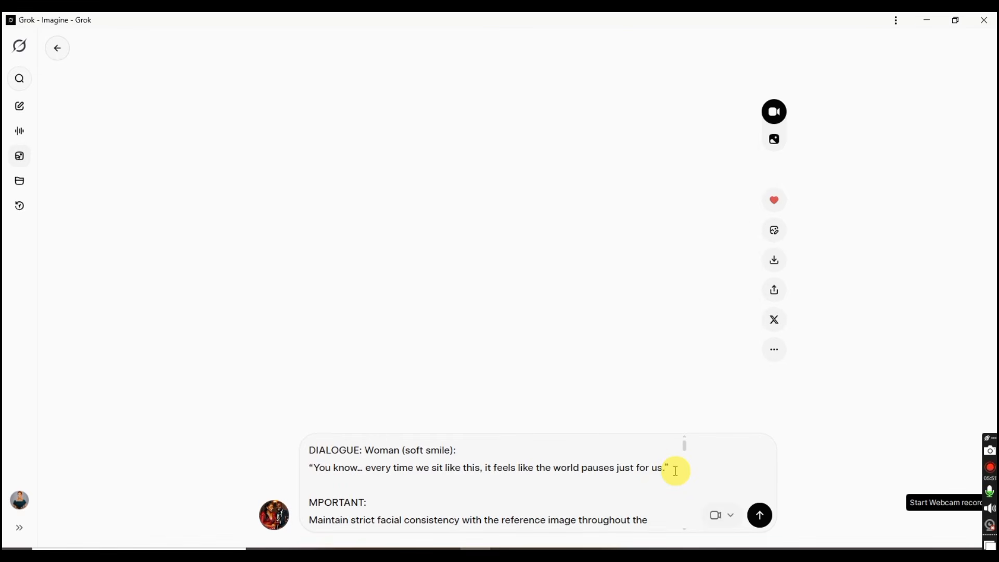
pyautogui.click(757, 518)
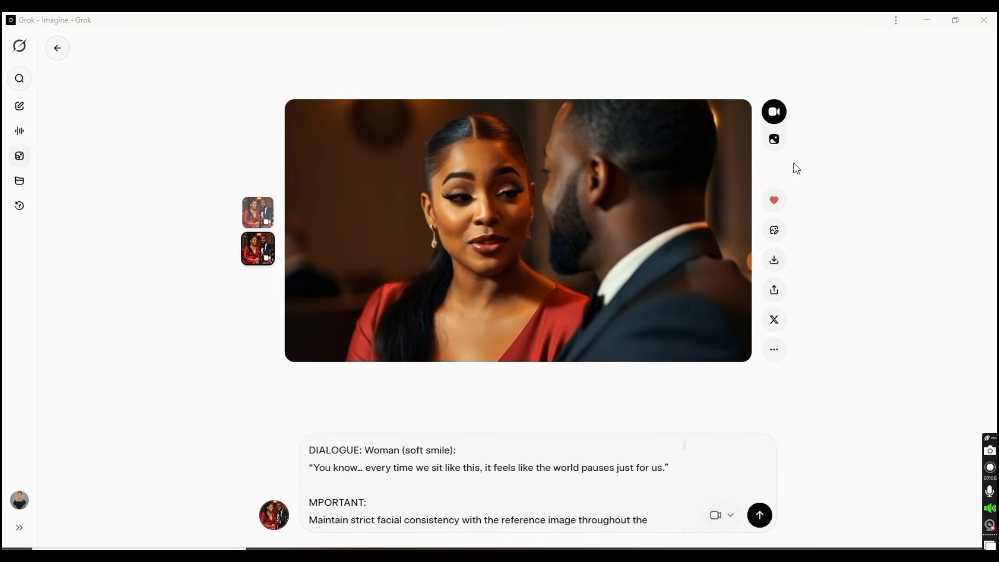
# Step: Watch the generated couple video and switch its sound on and off to check the spoken dialogue
pyautogui.moveTo(629, 219)
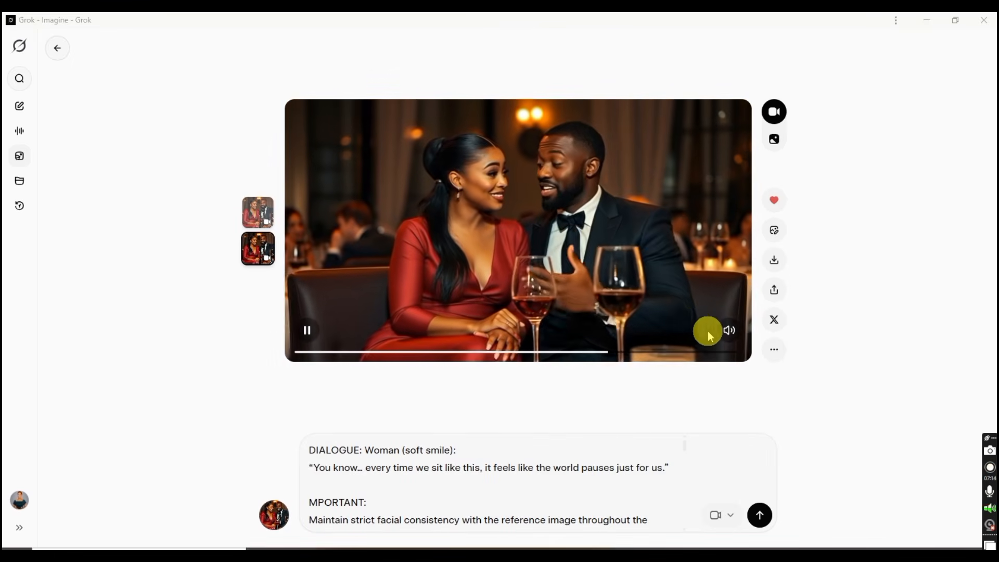
pyautogui.click(729, 333)
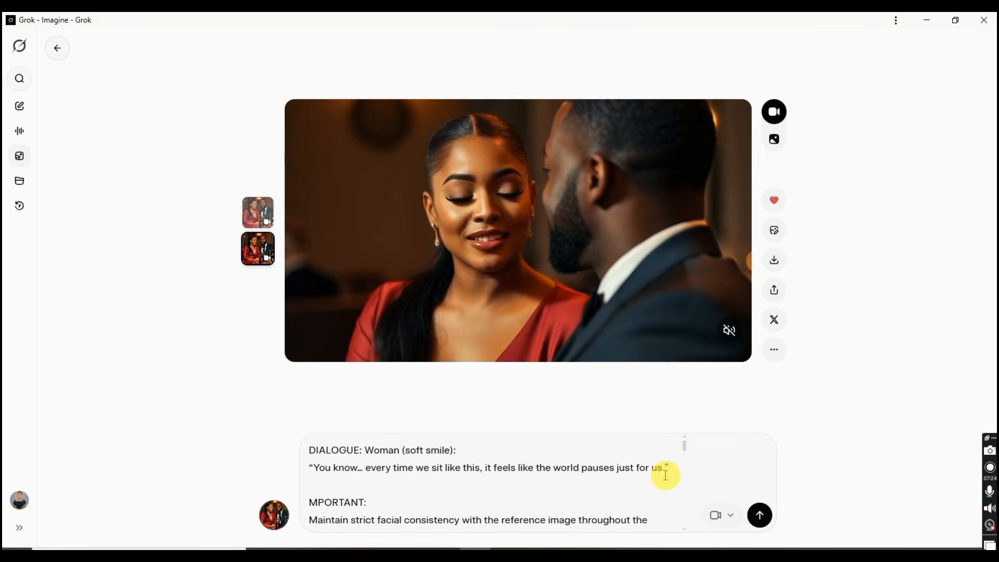
pyautogui.click(728, 331)
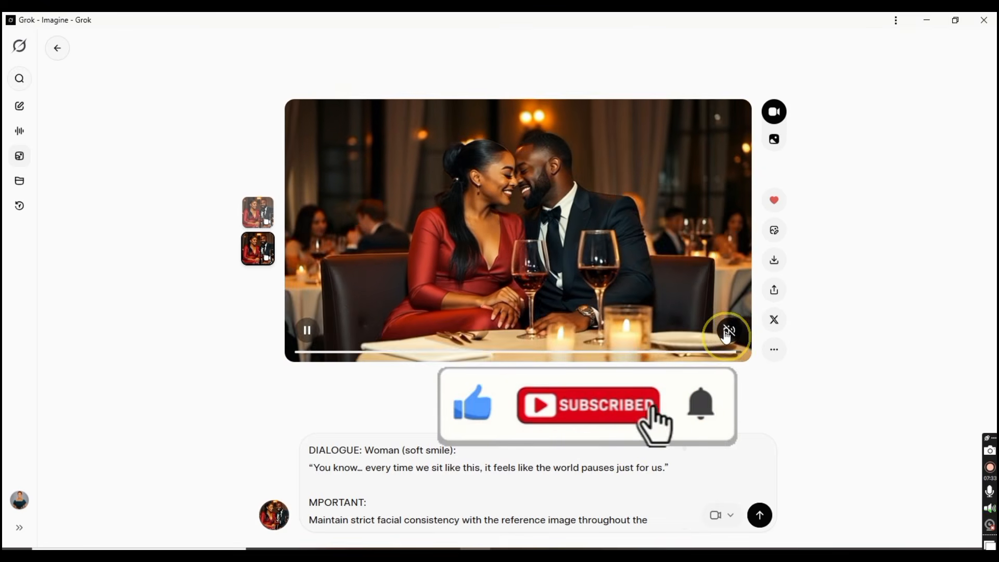
pyautogui.click(729, 331)
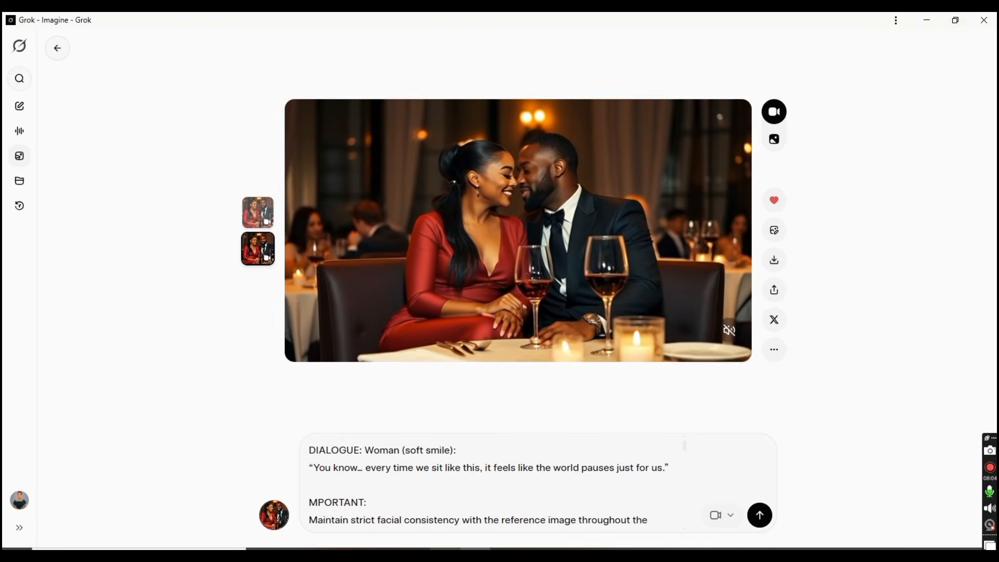
# Step: Copy the man's gentle-laugh line "That's because when I'm with you, nothing else really matters." from ChatGPT and return to Grok
pyautogui.moveTo(383, 549)
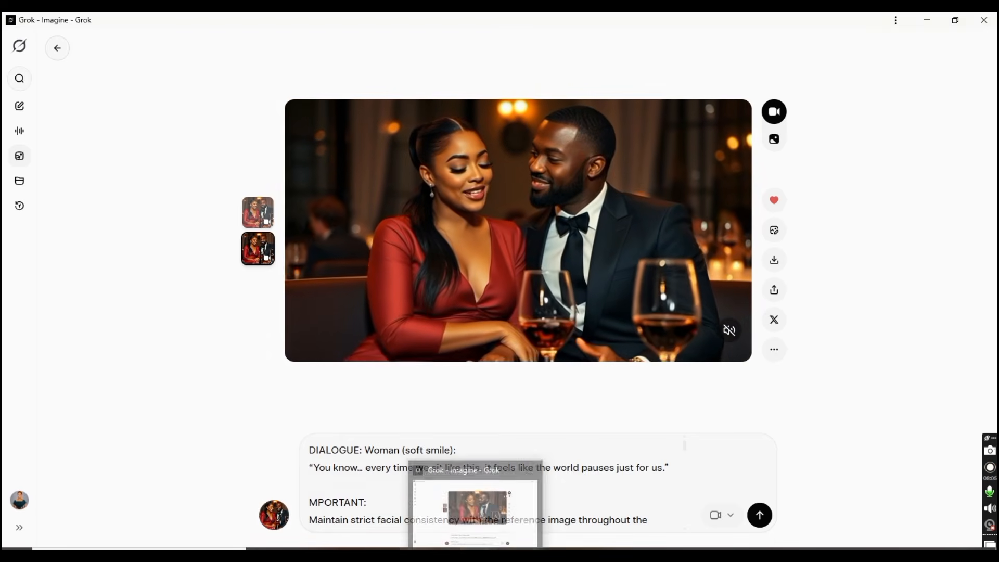
pyautogui.click(383, 512)
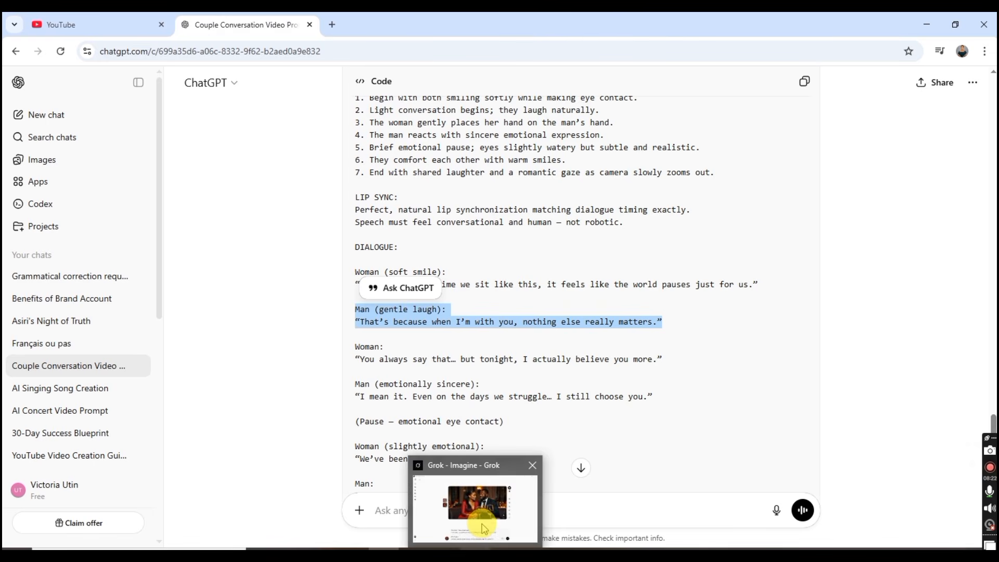
pyautogui.click(480, 527)
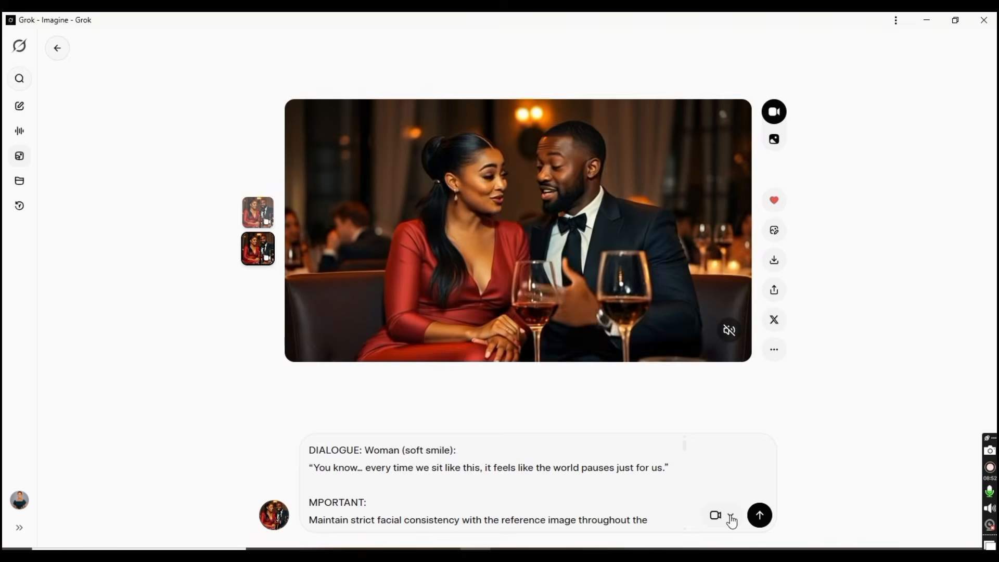
# Step: Upscale the generated video of the woman's soft-smile line and download it
pyautogui.click(730, 516)
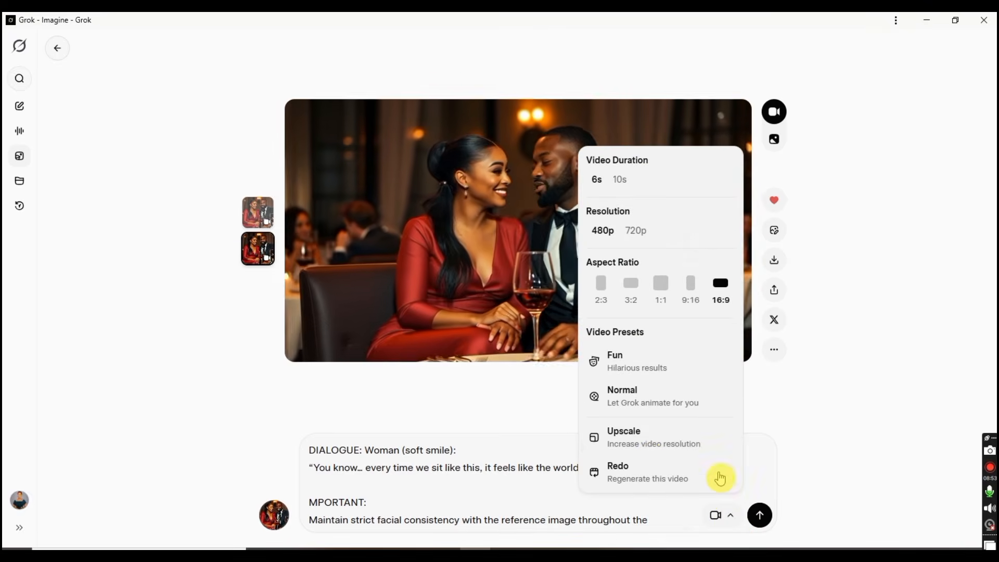
pyautogui.click(648, 451)
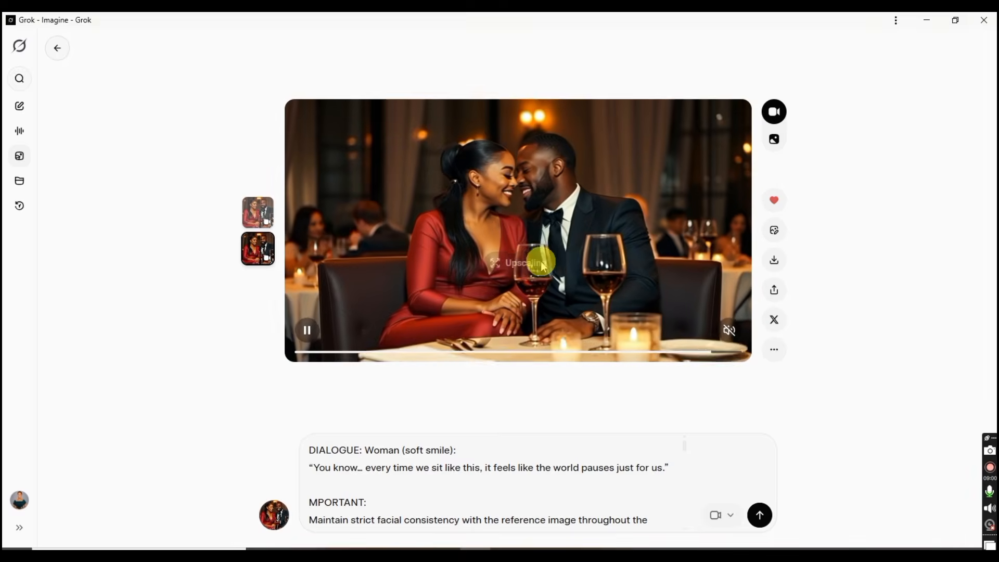
pyautogui.moveTo(514, 263); pyautogui.dragTo(483, 257)
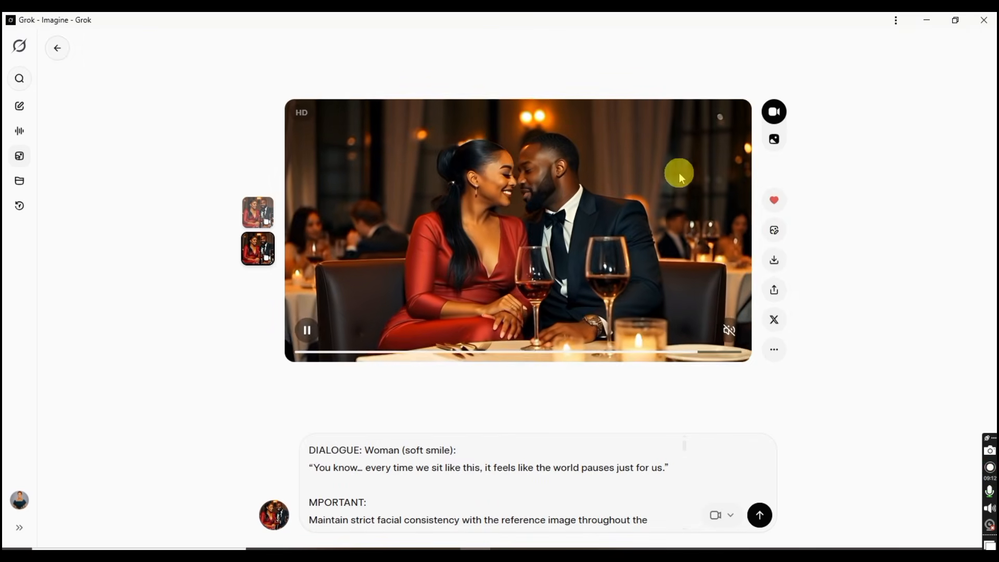
pyautogui.click(779, 263)
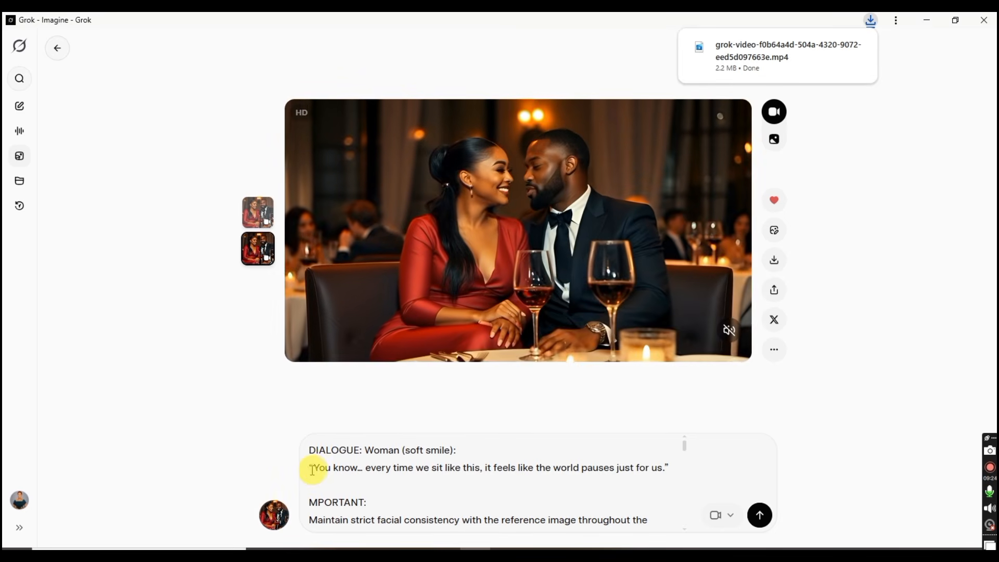
# Step: Replace the woman's line in the prompt with the man's gentle-laugh line "That's because when I'm with you, nothing else really matters." and generate the video
pyautogui.moveTo(315, 469); pyautogui.dragTo(663, 469)
pyautogui.write('Man (gentle laugh): "That’s because when I’m with you, nothing else really matters')
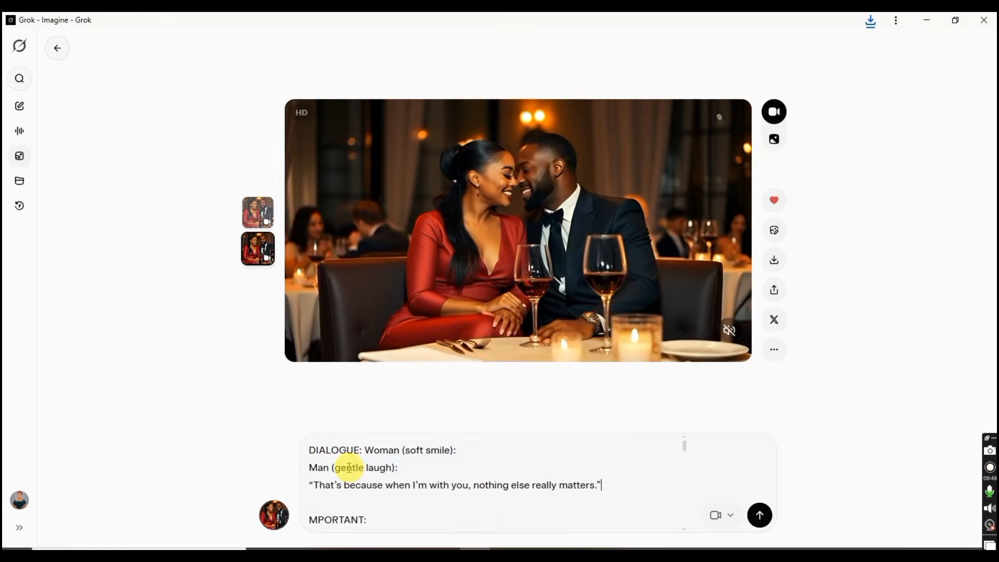
pyautogui.click(462, 451)
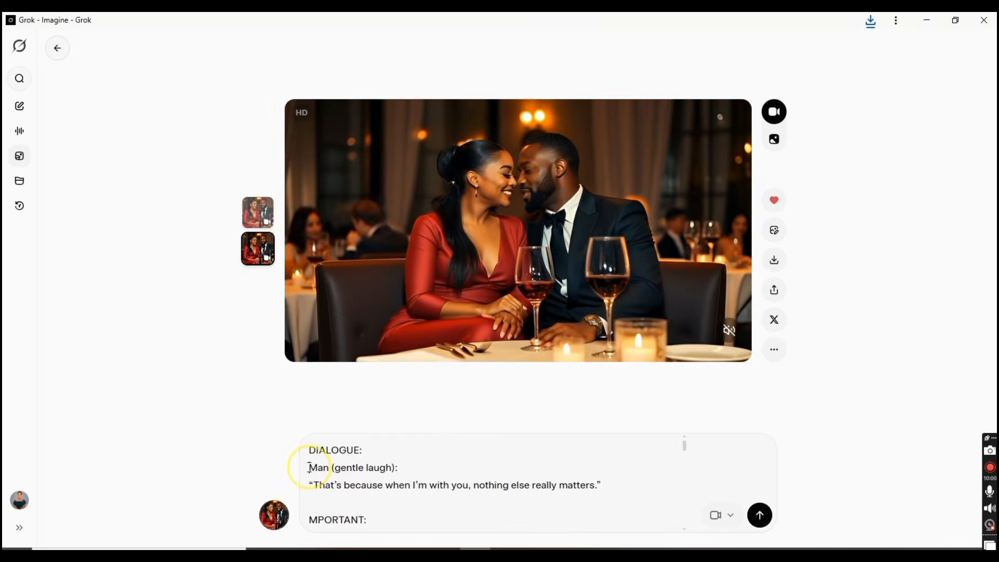
pyautogui.press('BackSpace')
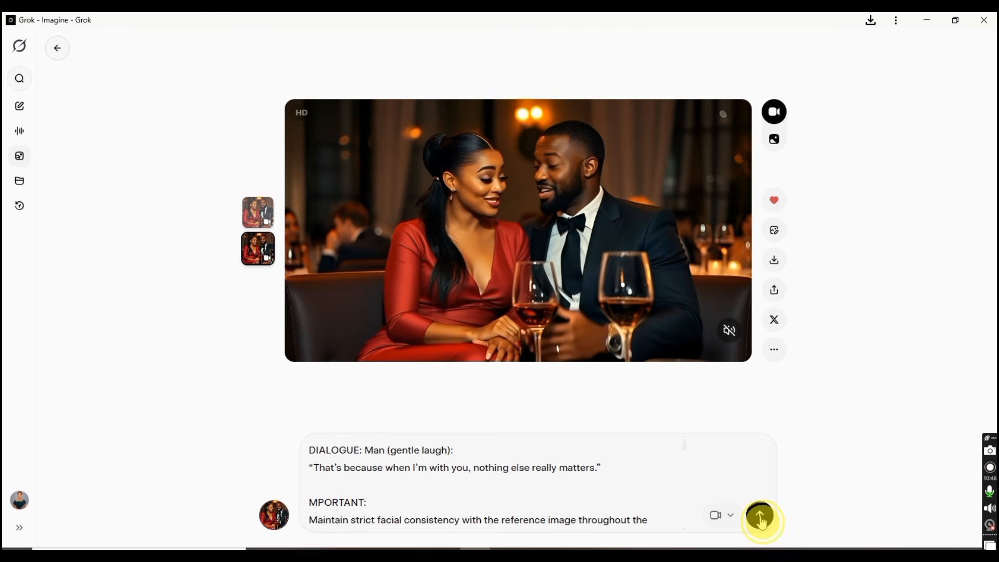
pyautogui.click(760, 516)
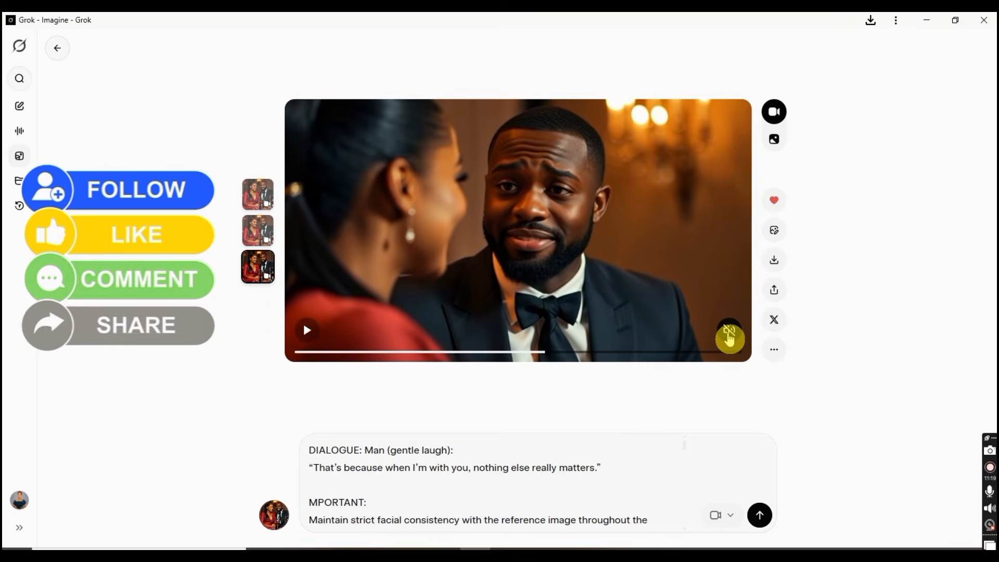
# Step: Play the man's generated clip with sound to check the spoken line, and mute it again
pyautogui.click(729, 333)
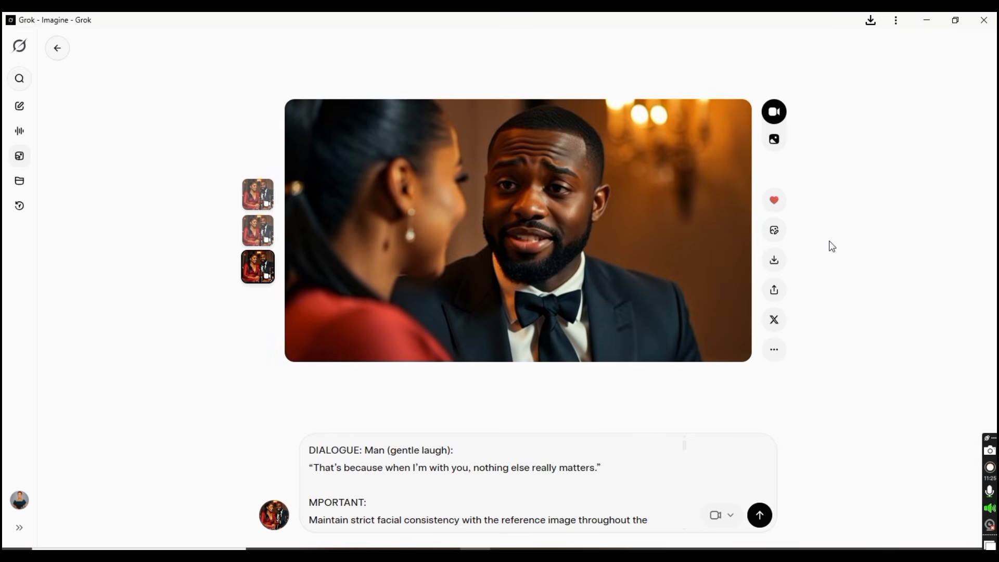
pyautogui.moveTo(738, 311)
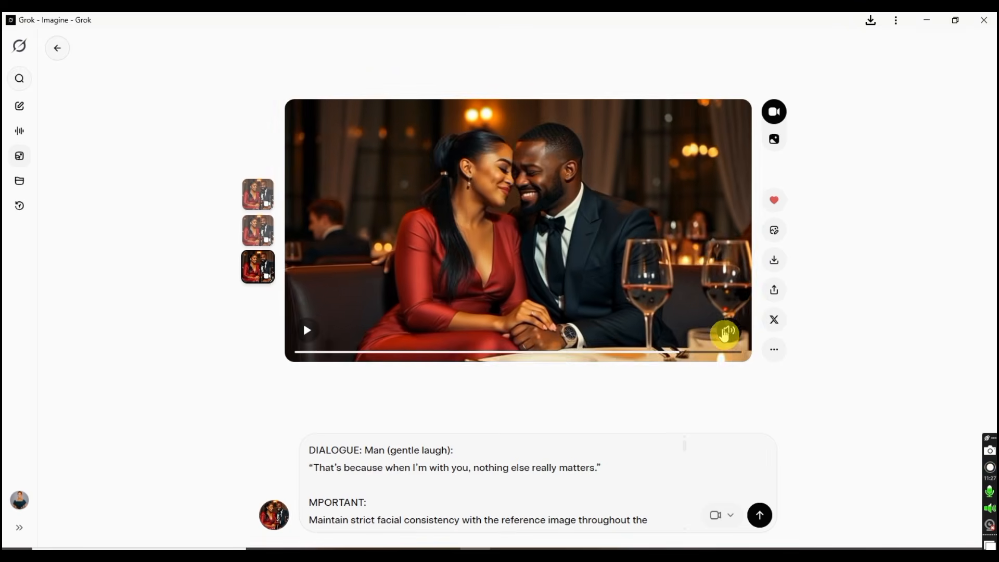
pyautogui.click(725, 334)
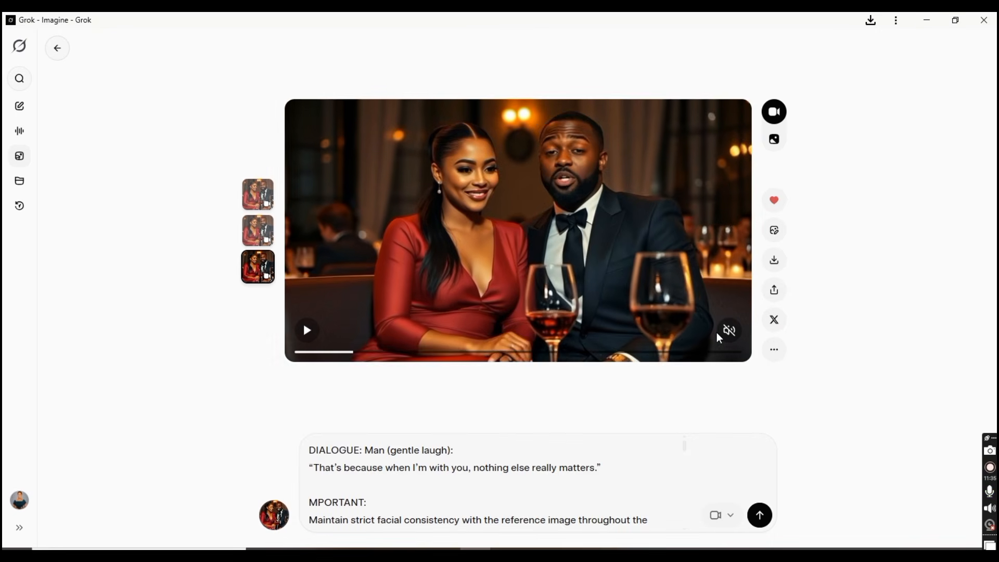
pyautogui.click(726, 333)
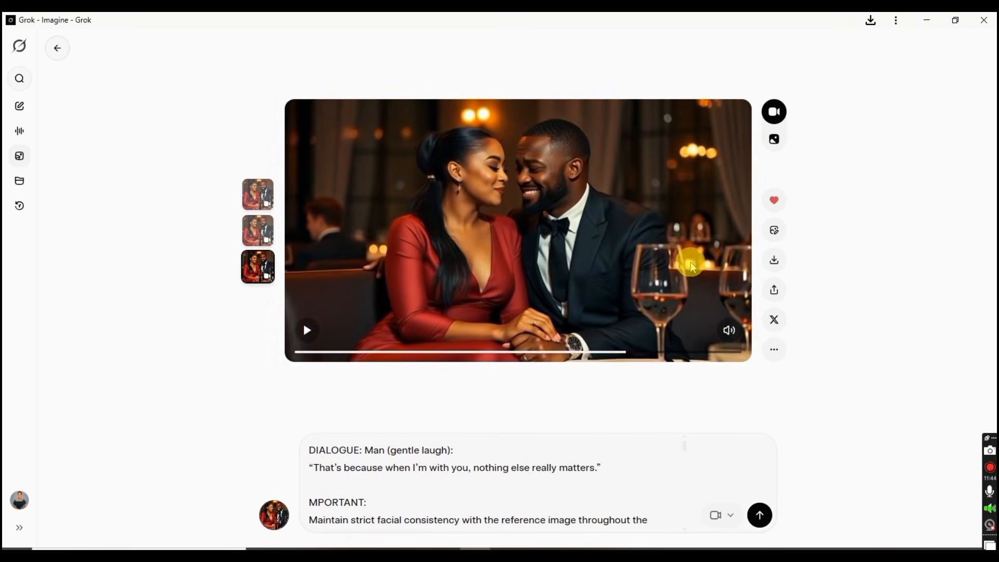
pyautogui.click(727, 331)
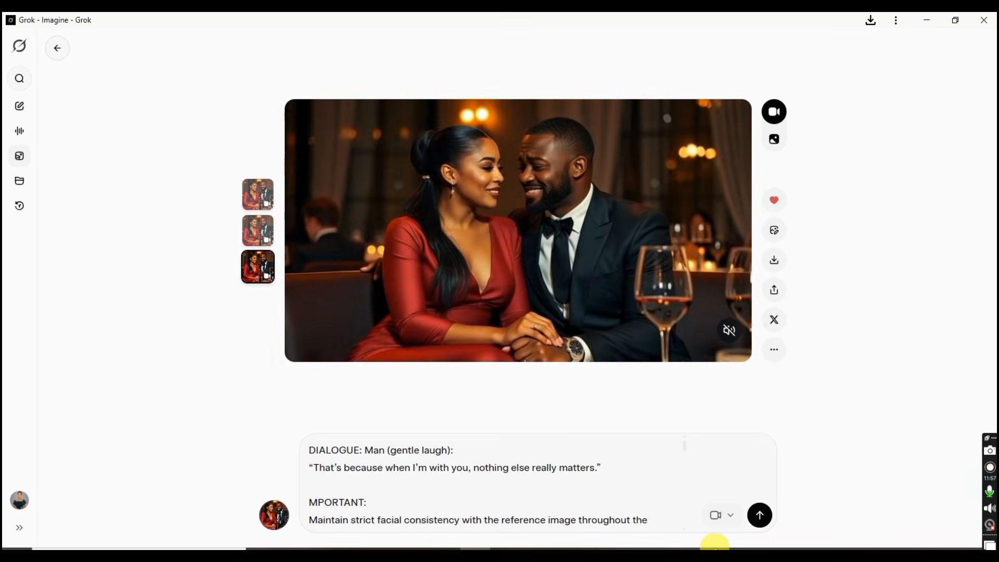
# Step: Upscale the man's gentle-laugh video and download the higher-resolution version
pyautogui.click(732, 519)
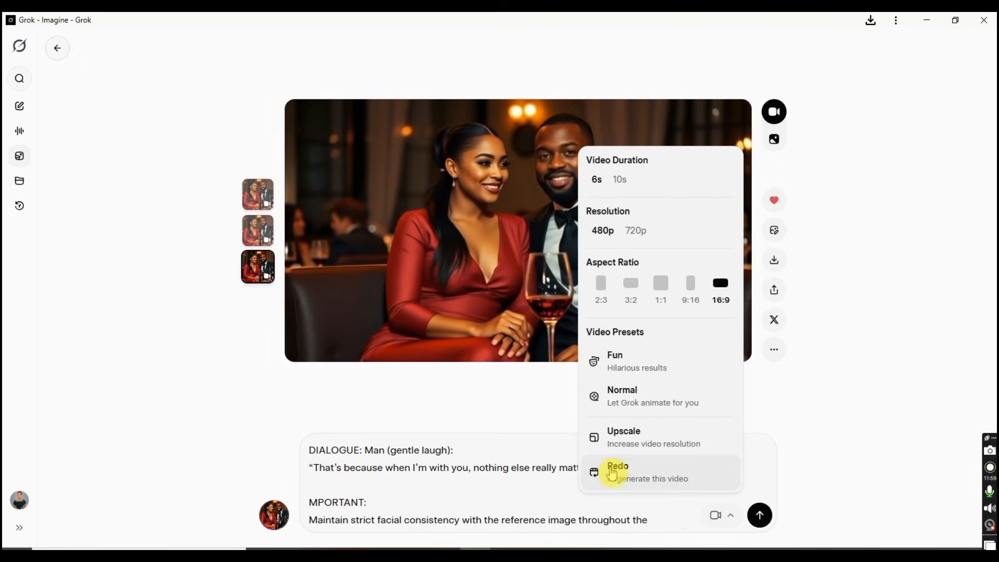
pyautogui.click(622, 433)
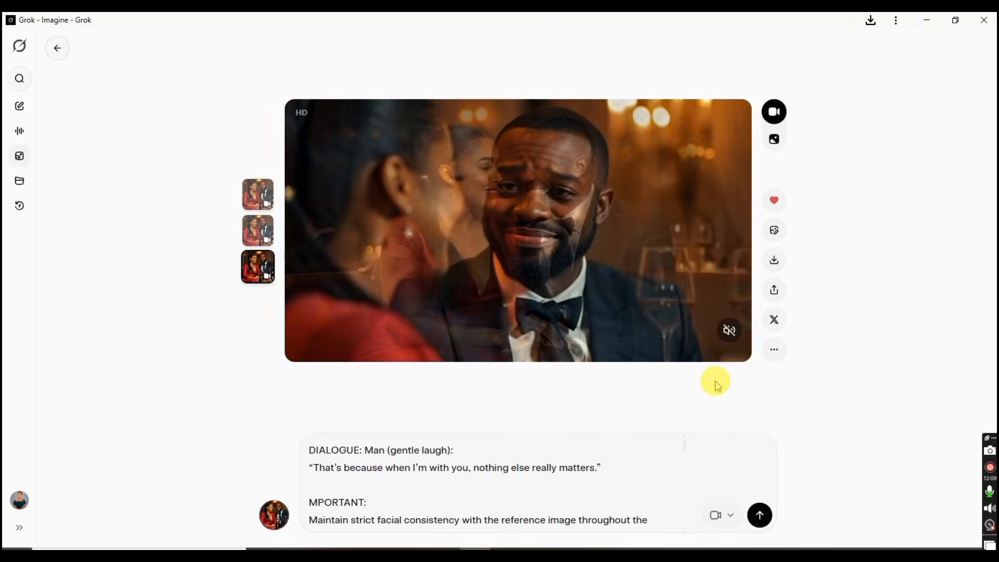
pyautogui.click(774, 261)
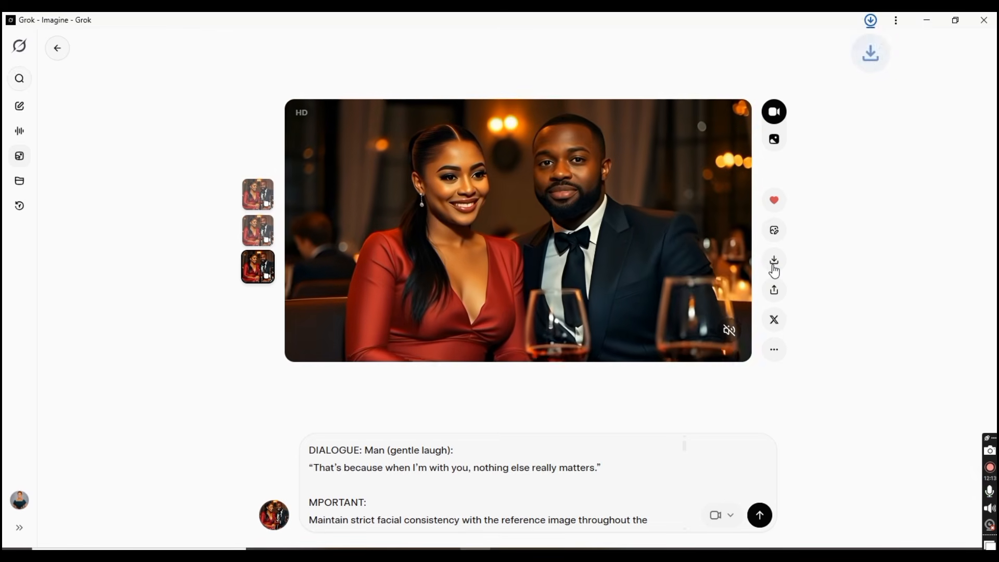
pyautogui.click(530, 264)
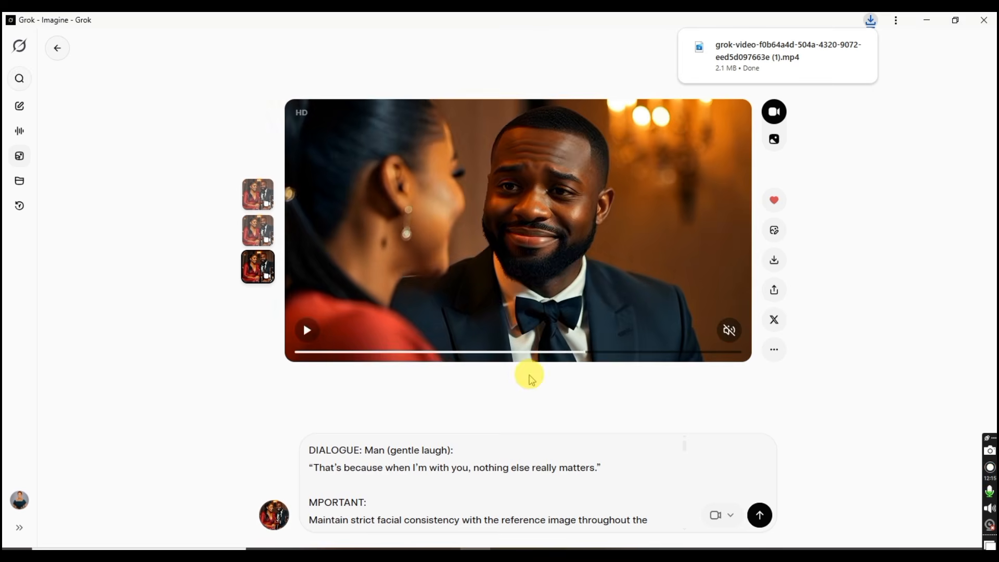
# Step: Switch to ChatGPT, get the woman's line "You always say that… but tonight, I actually believe you more." and return to Grok
pyautogui.moveTo(383, 550)
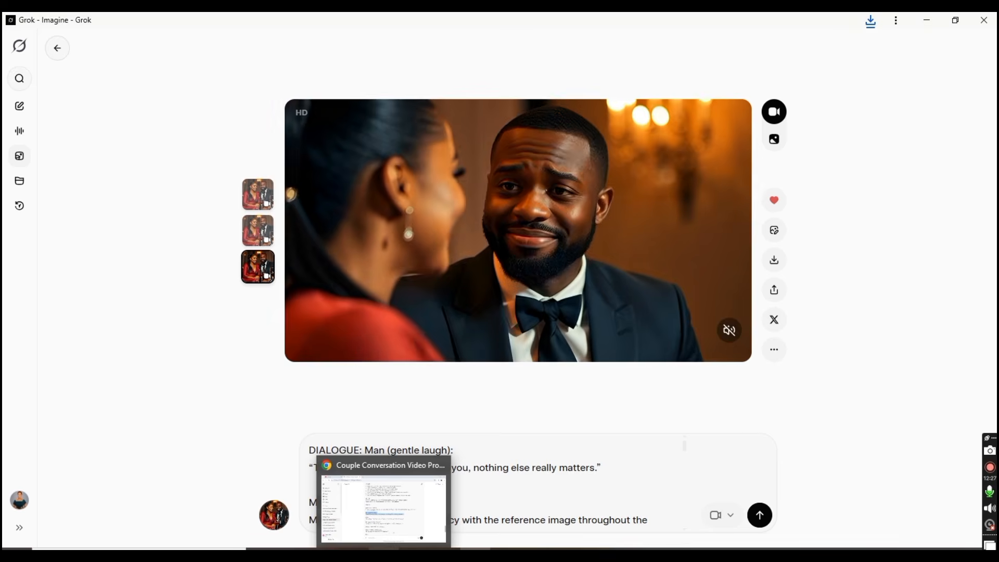
pyautogui.click(404, 498)
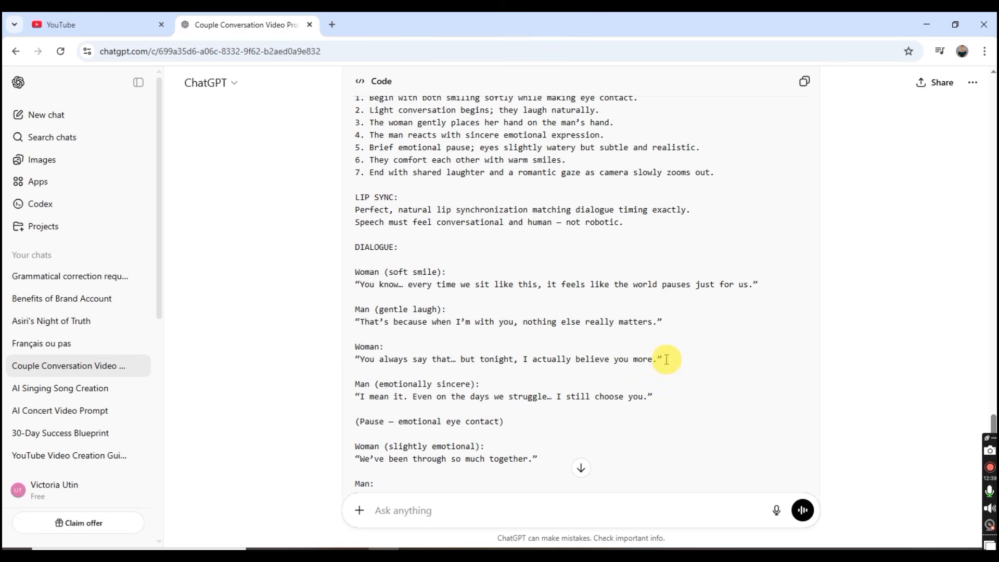
pyautogui.scroll(-7, 362, 417)
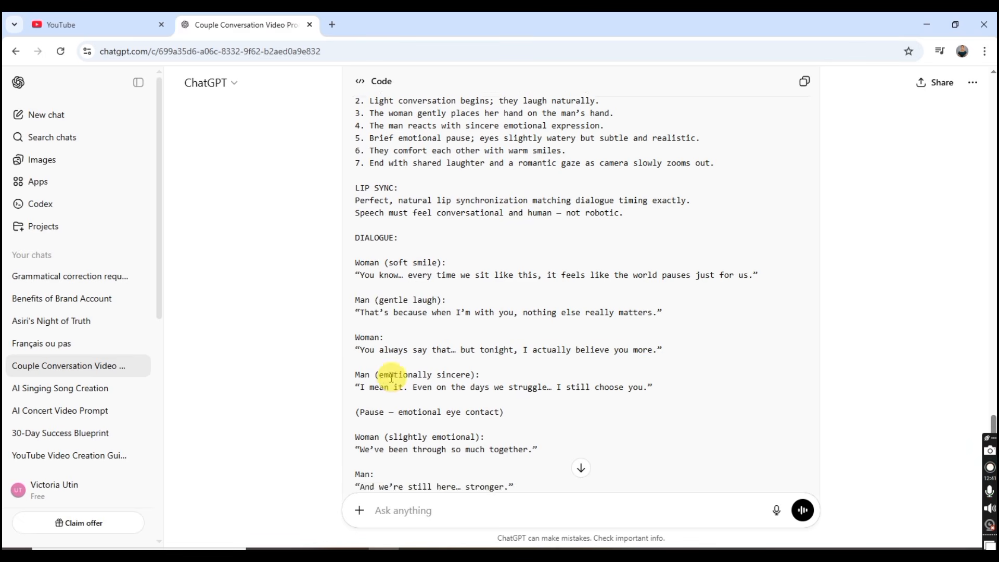
pyautogui.scroll(7, 390, 379)
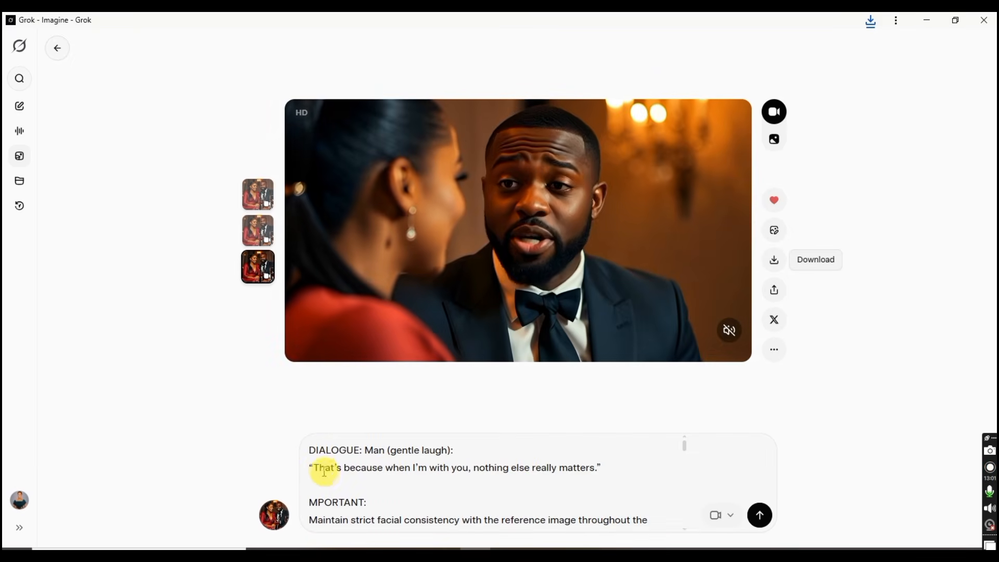
# Step: Look through the Grok prompt from the opening dialogue to the closing LIP SYNC section
pyautogui.moveTo(313, 466); pyautogui.dragTo(592, 460)
pyautogui.click(598, 458)
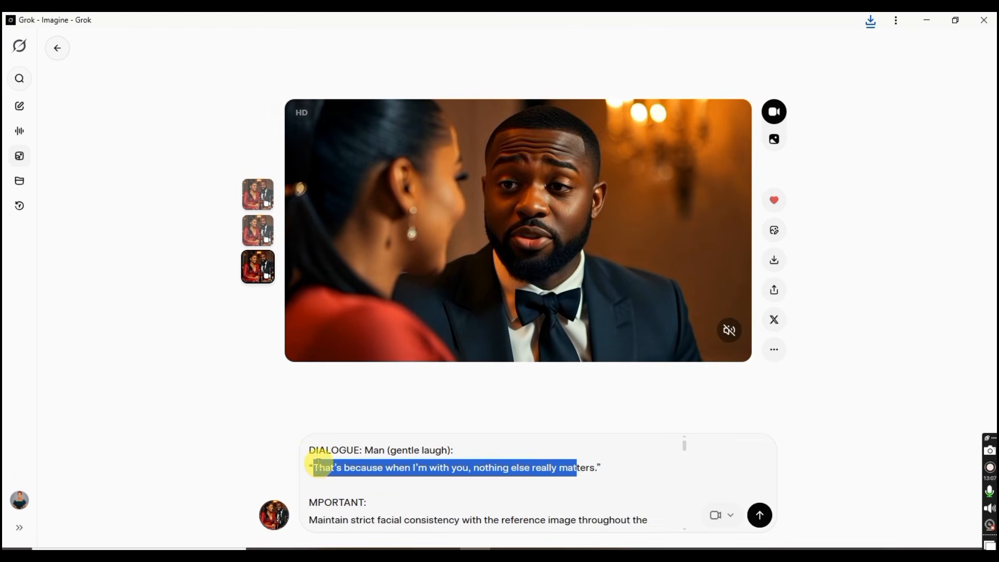
pyautogui.scroll(-10, 317, 474)
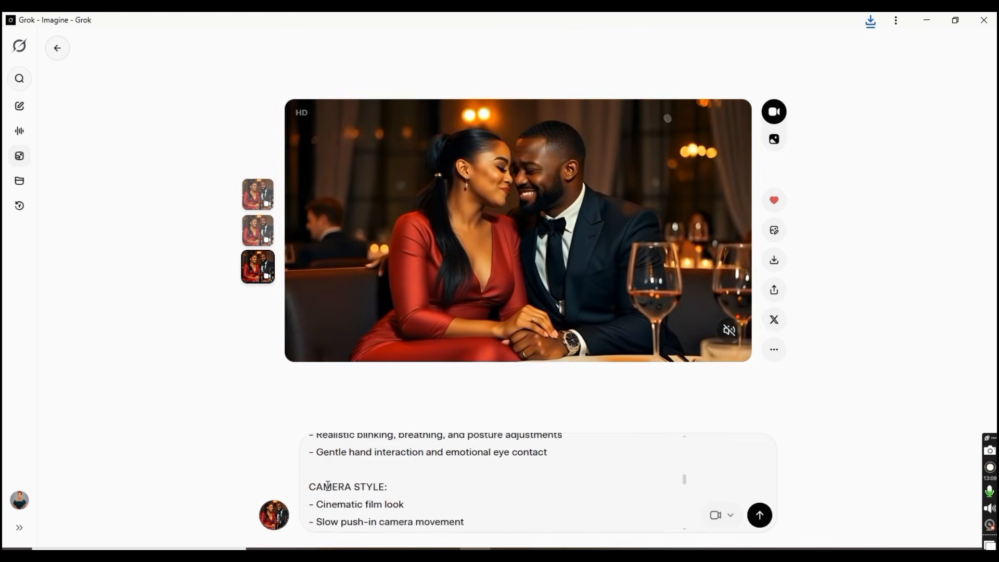
pyautogui.scroll(-1, 328, 486)
pyautogui.scroll(3, 328, 485)
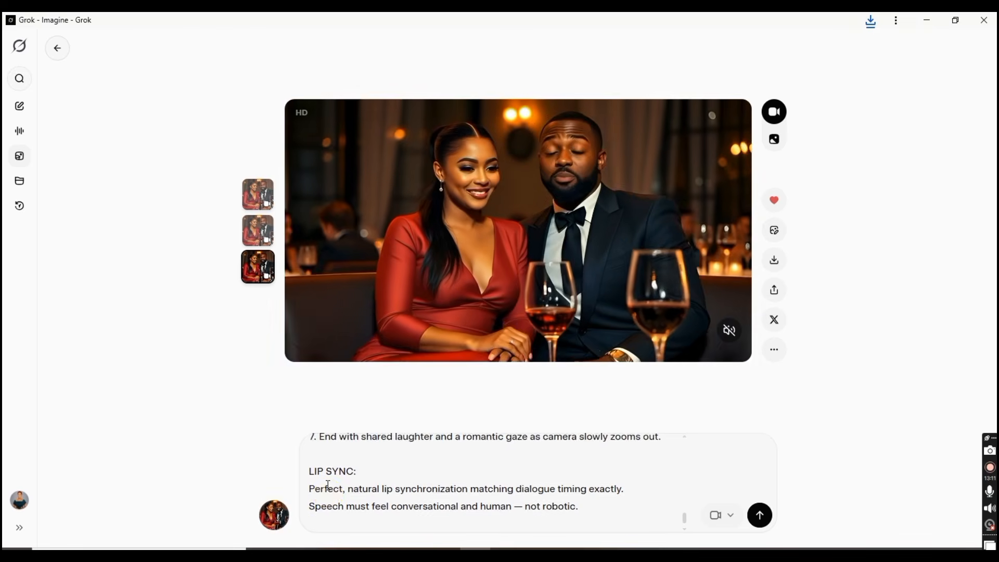
pyautogui.scroll(8, 328, 486)
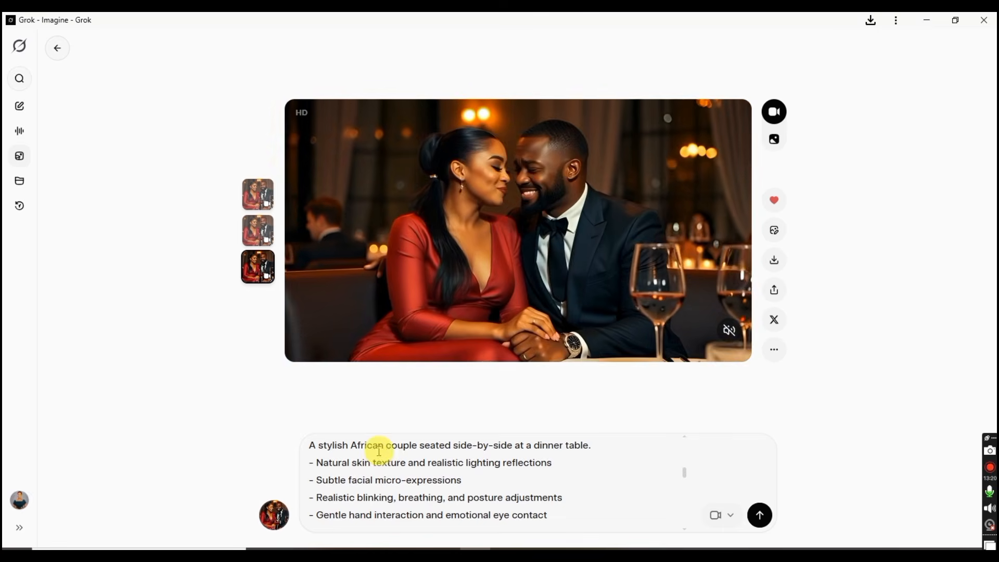
pyautogui.scroll(-5, 373, 457)
pyautogui.scroll(-5, 373, 457)
pyautogui.scroll(5, 373, 456)
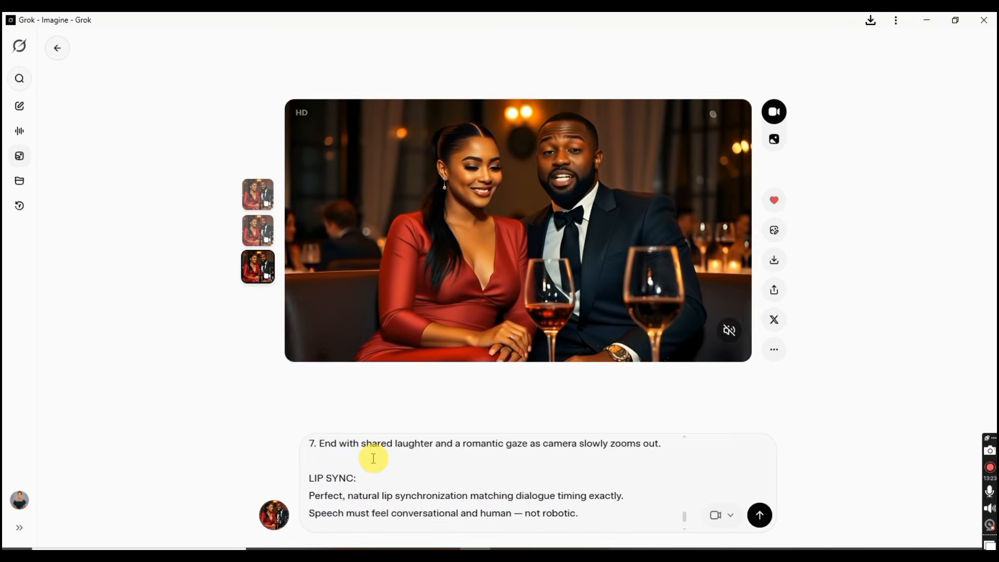
pyautogui.scroll(12, 373, 459)
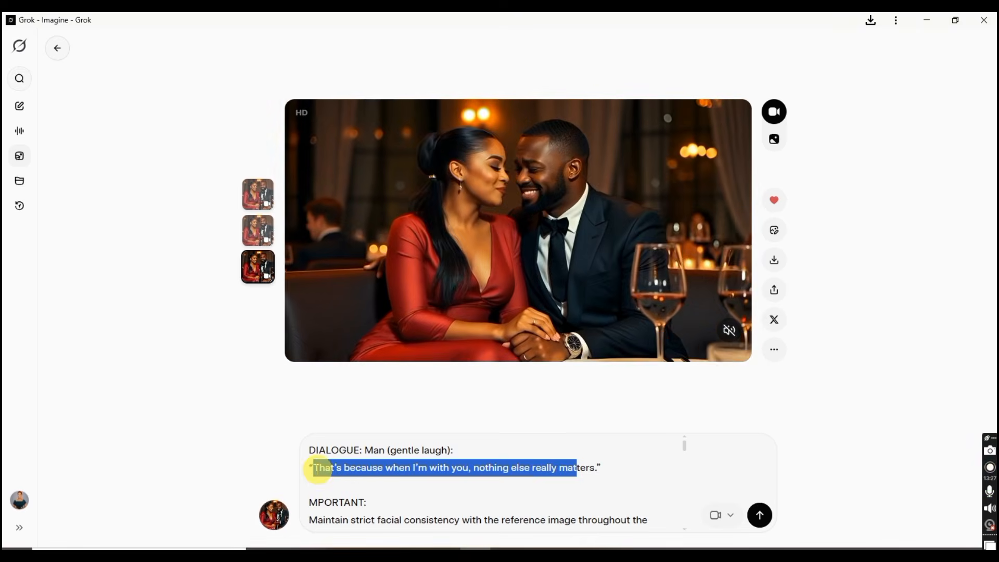
# Step: Replace the man's dialogue with Woman: "You always say that… but tonight, I actually believe you more." and generate the video
pyautogui.moveTo(314, 468); pyautogui.dragTo(640, 459)
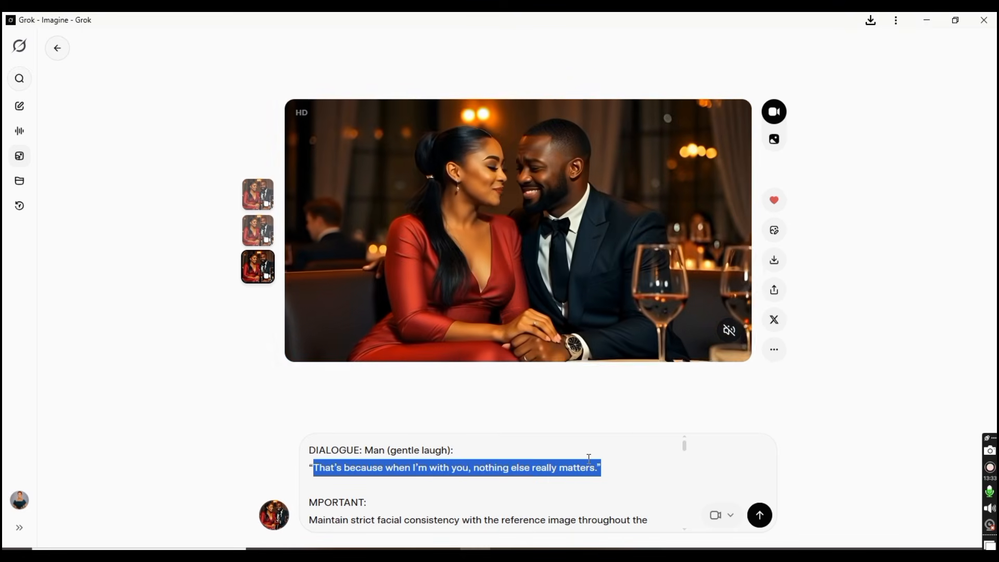
pyautogui.press('BackSpace')
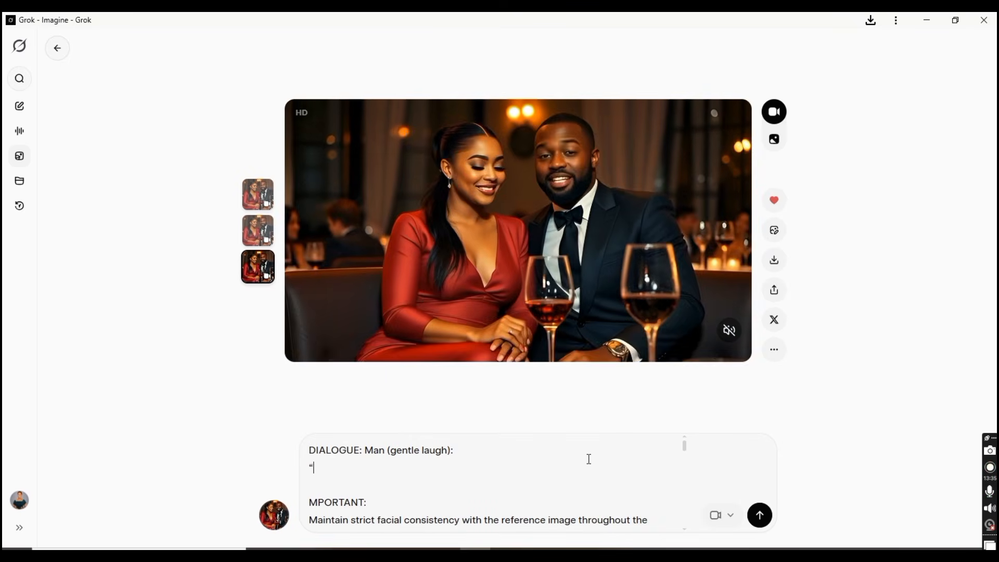
pyautogui.write('Woman: "You always say that… but tonight, I actually believe you more."')
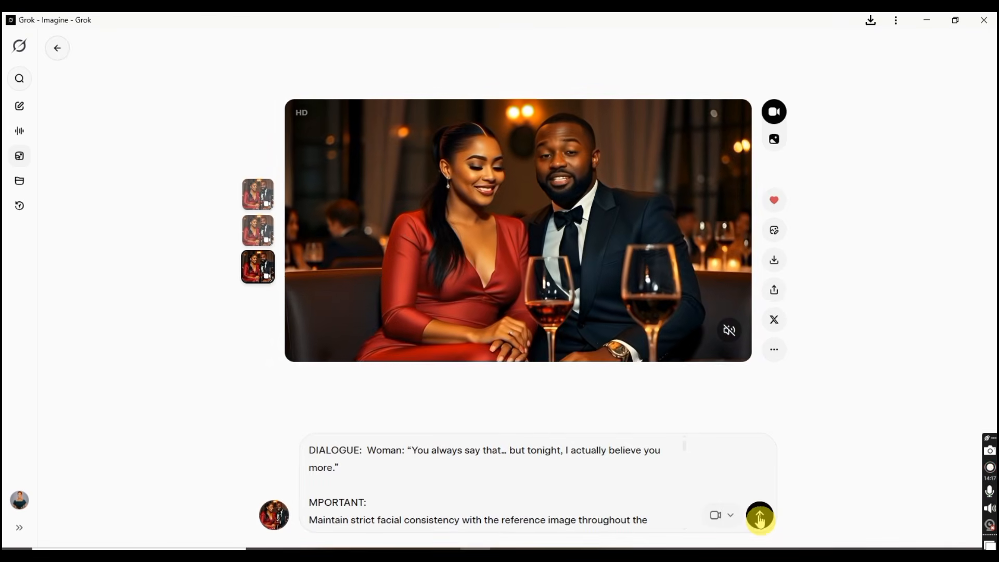
pyautogui.click(760, 517)
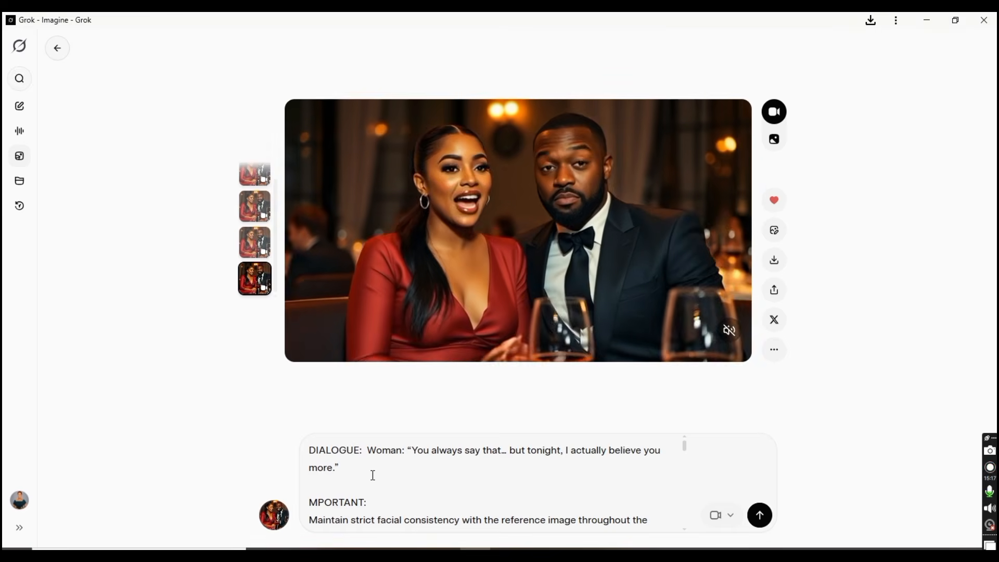
# Step: Upscale the newly generated video of the woman's "You always say that…" line
pyautogui.click(373, 475)
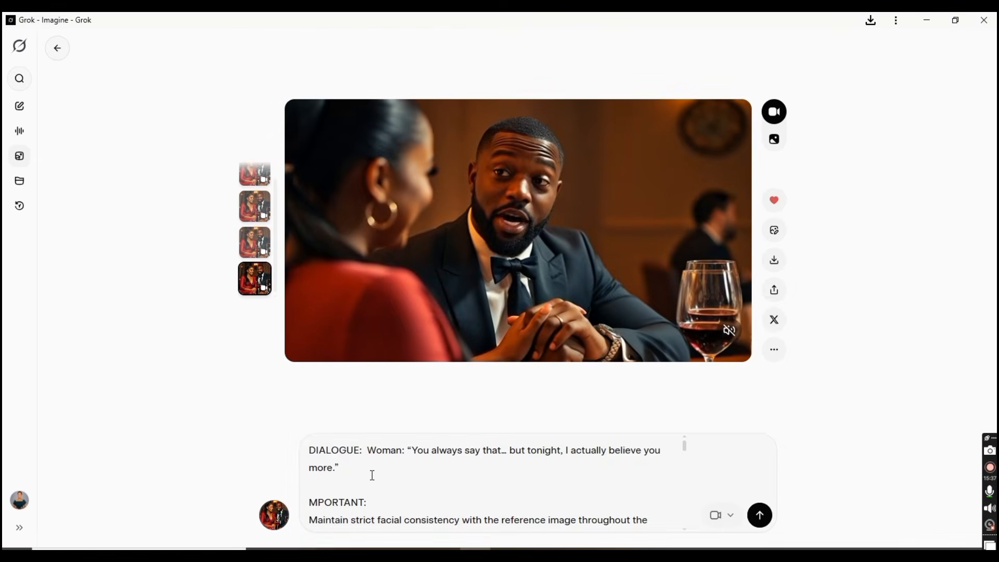
pyautogui.click(356, 488)
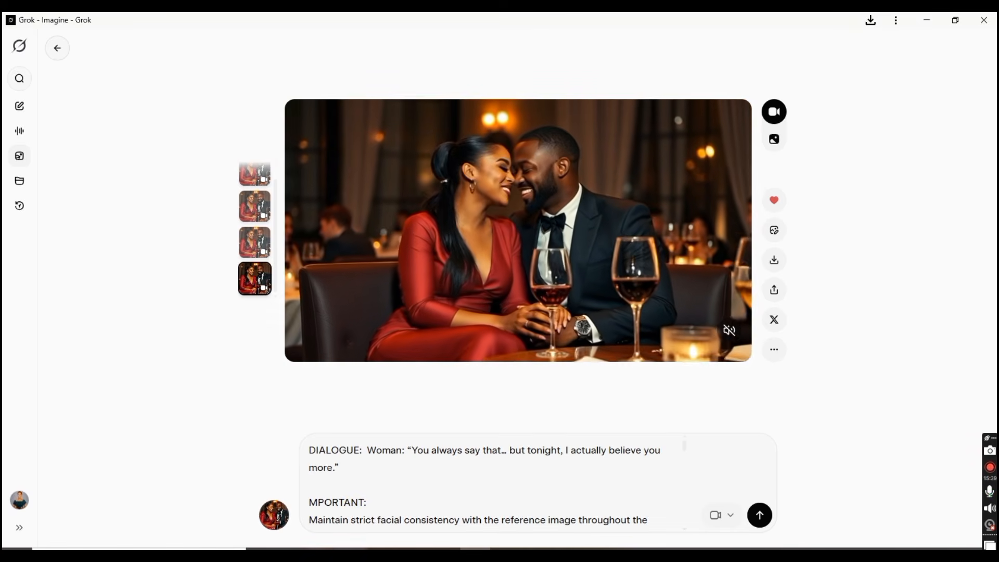
pyautogui.click(731, 516)
pyautogui.click(603, 437)
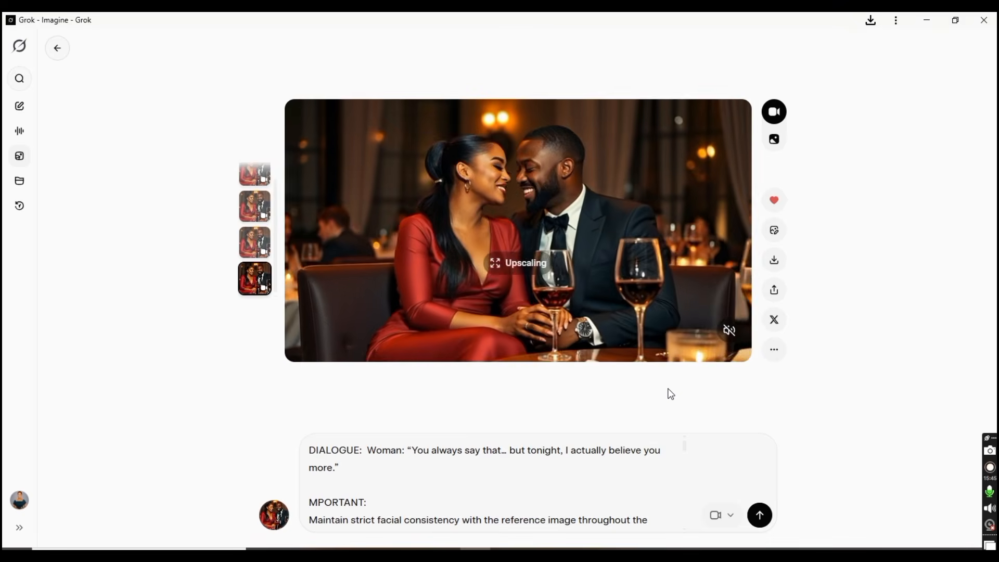
pyautogui.moveTo(495, 335)
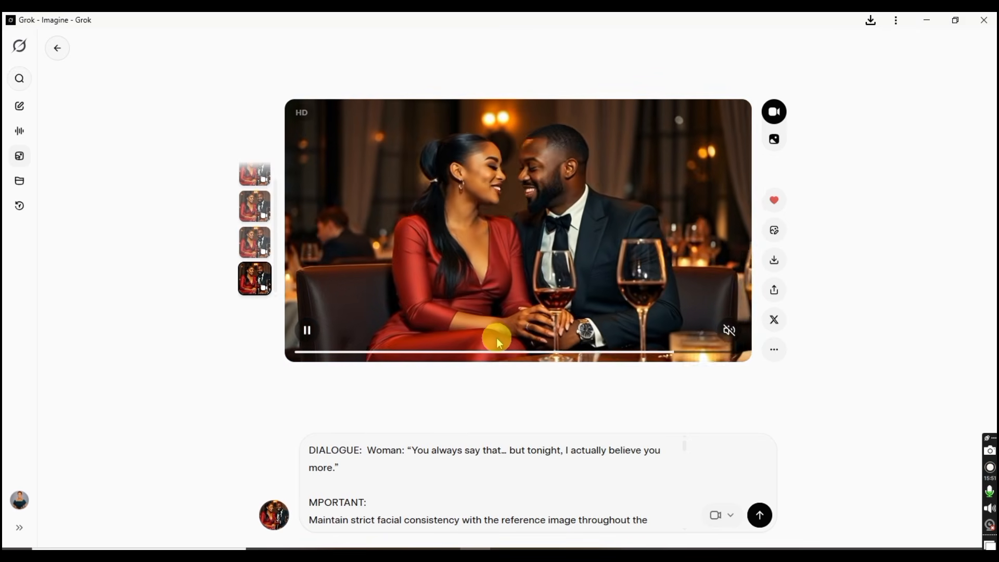
# Step: Download the upscaled video of the woman's "You always say that…" line
pyautogui.click(776, 265)
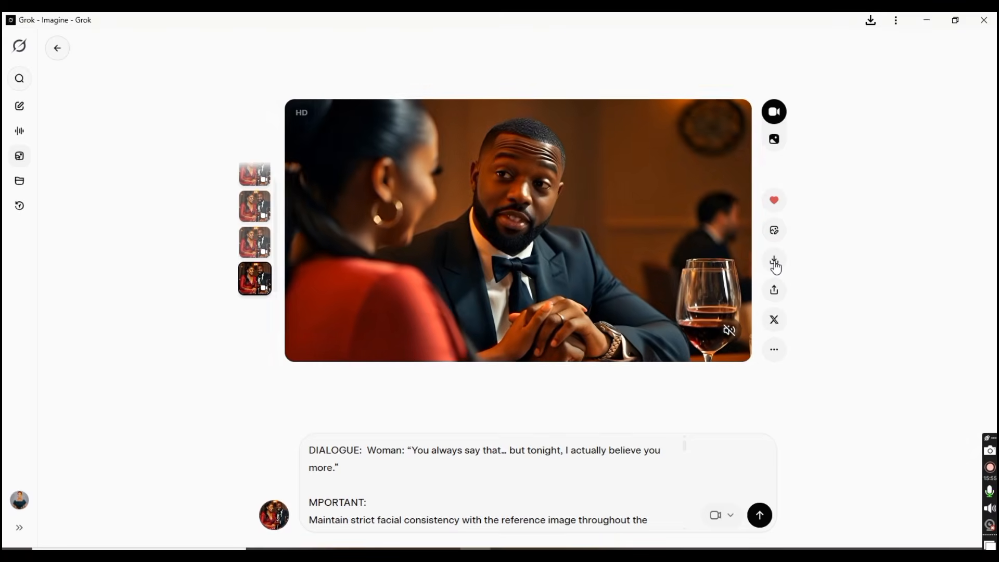
pyautogui.click(775, 266)
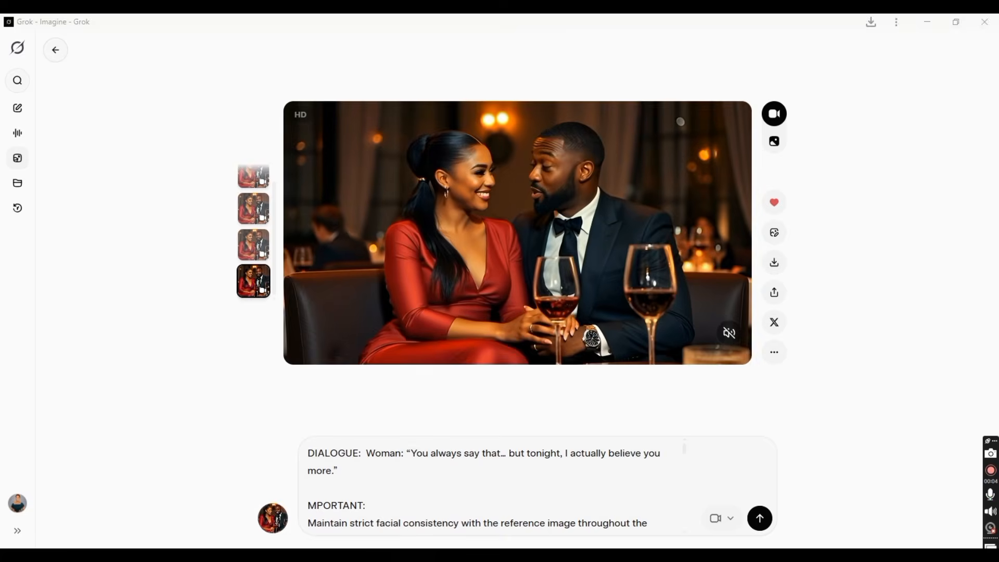
# Step: Switch to ChatGPT, copy the man's line "I mean it. Even on the days we struggle… I still choose you." and return to Grok
pyautogui.hotkey('alt', 'Tab')
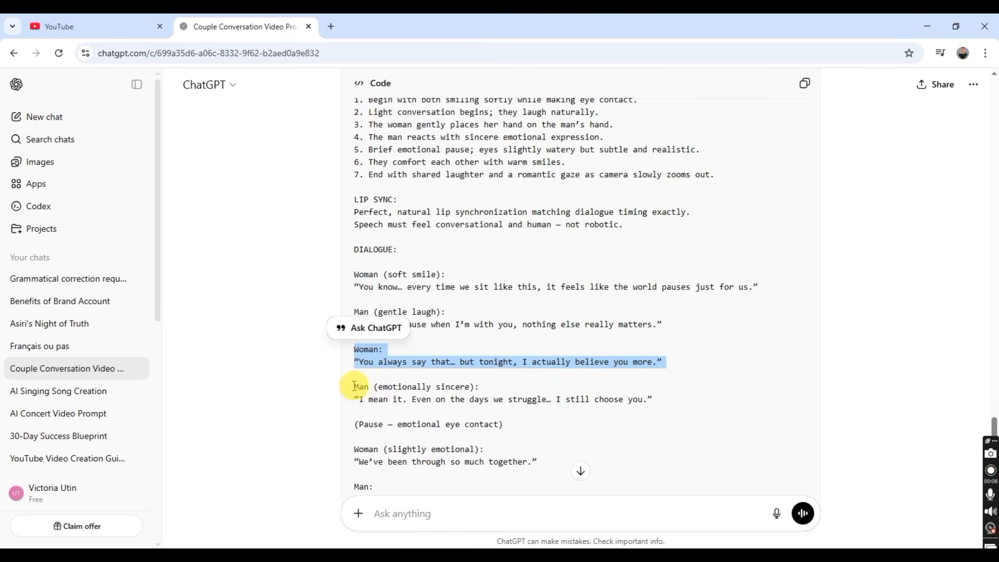
pyautogui.moveTo(359, 388); pyautogui.dragTo(575, 411)
pyautogui.hotkey('ctrl', 'c')
pyautogui.scroll(-2, 542, 357)
pyautogui.scroll(-3, 542, 357)
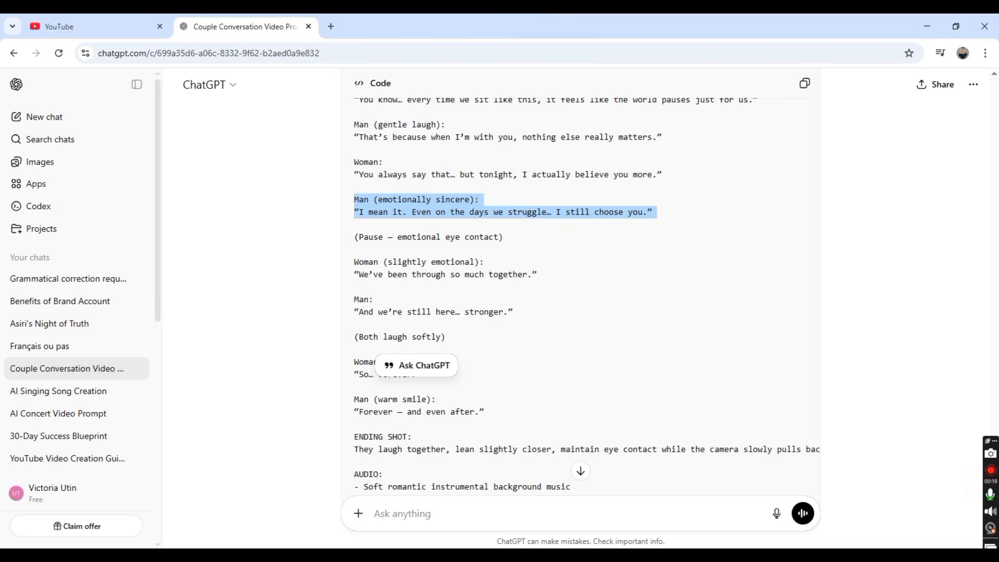
pyautogui.click(541, 555)
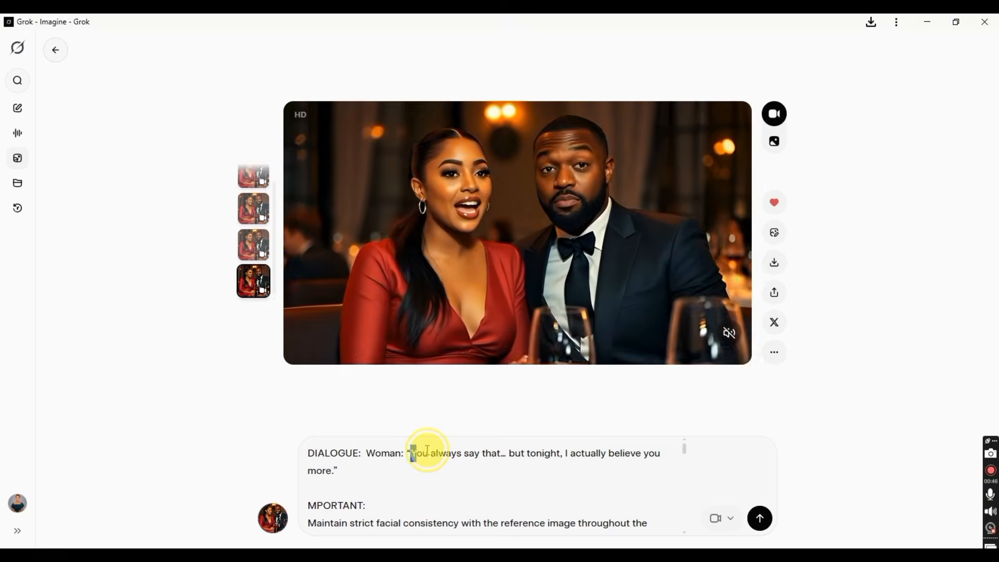
# Step: Replace the woman's dialogue with the copied Man (emotionally sincere) line, remove the extra blank line and generate the video
pyautogui.moveTo(411, 453); pyautogui.dragTo(676, 474)
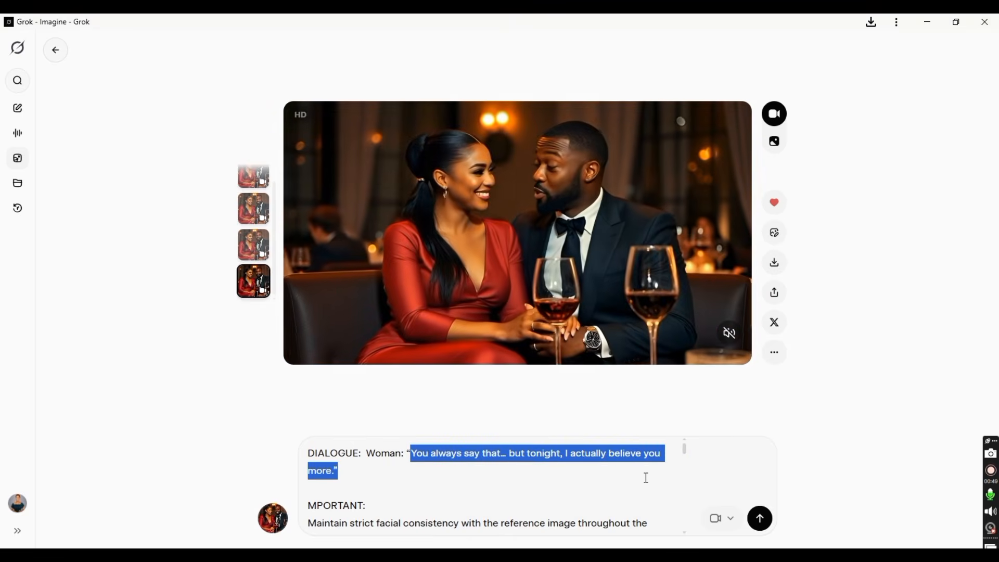
pyautogui.press('BackSpace')
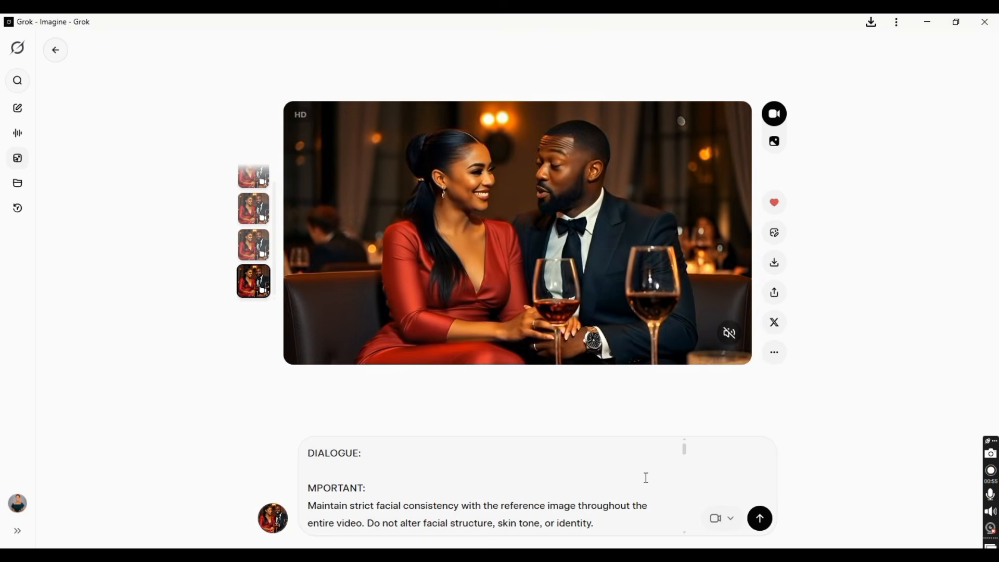
pyautogui.hotkey('ctrl', 'v')
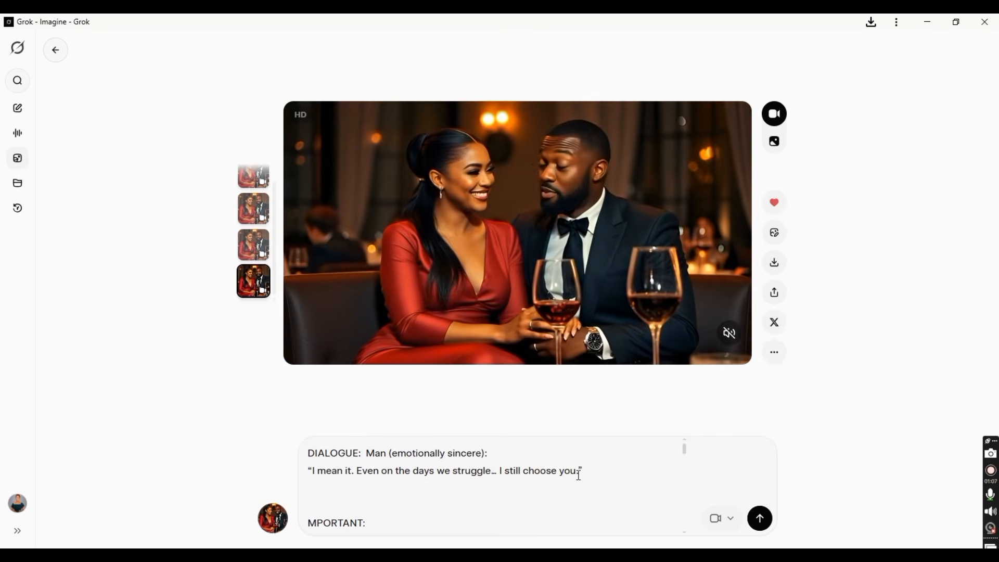
pyautogui.press('BackSpace')
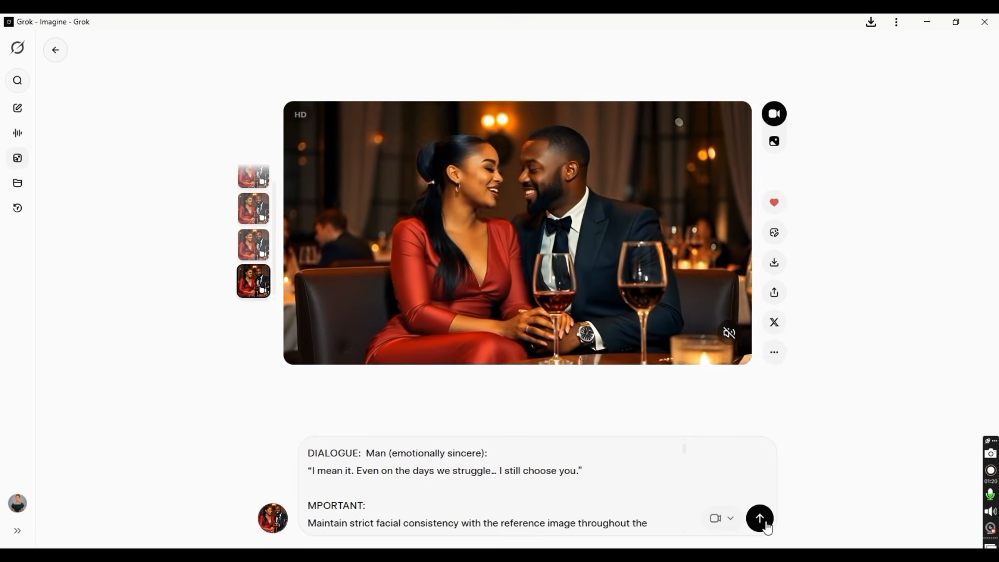
pyautogui.click(764, 523)
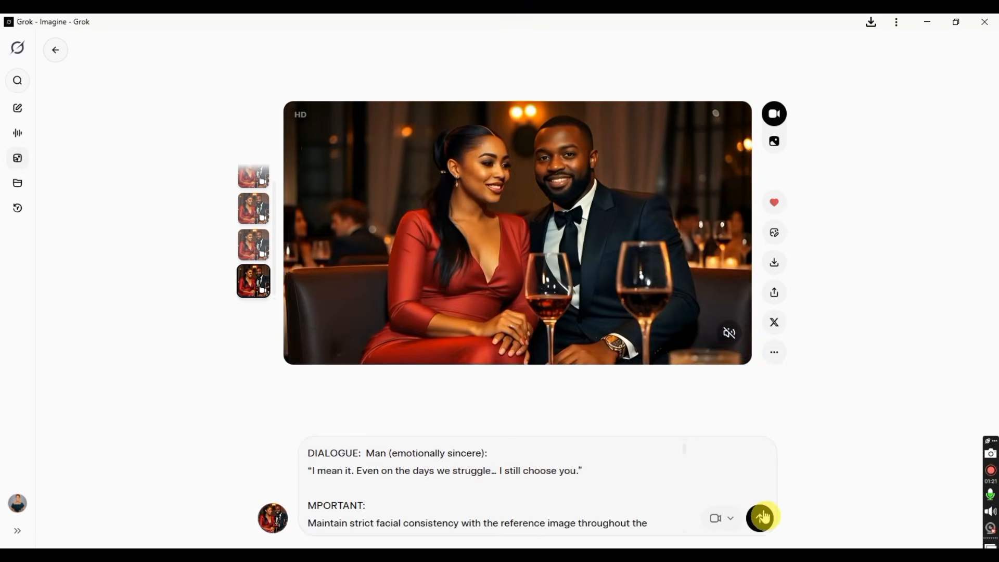
pyautogui.click(765, 517)
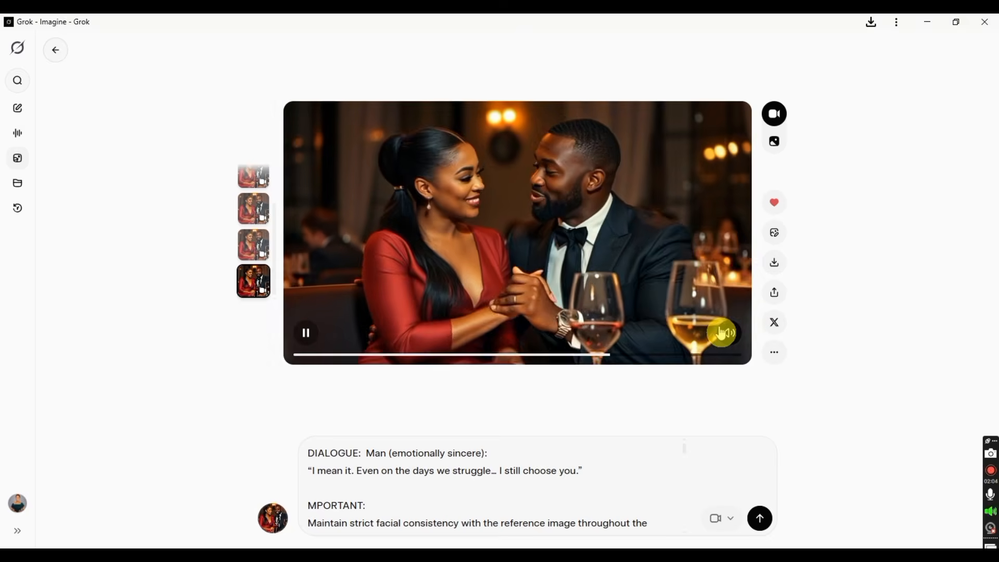
# Step: Listen to the new video of the man's "I mean it" line with sound on, and mute it again
pyautogui.click(729, 333)
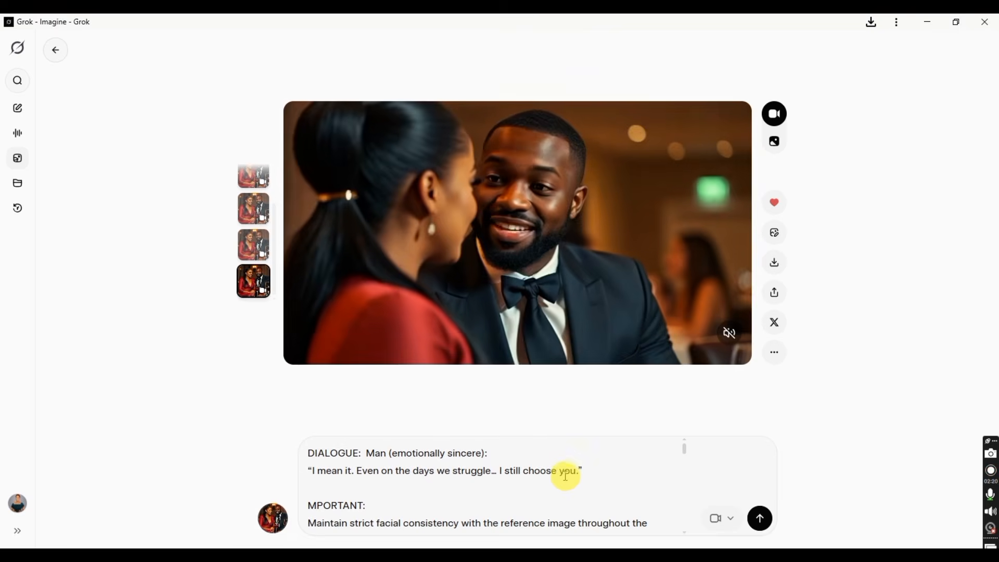
pyautogui.click(728, 338)
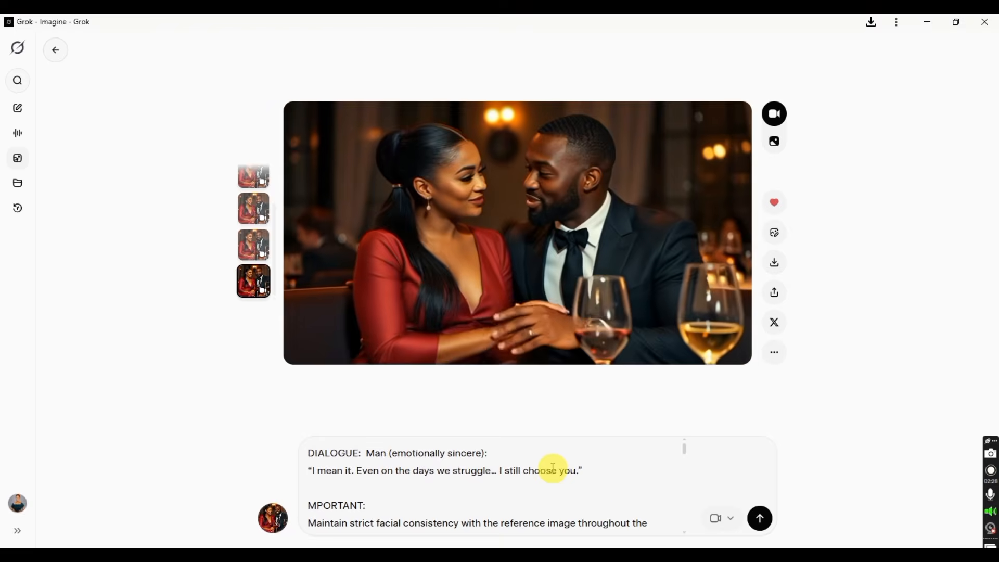
pyautogui.click(729, 333)
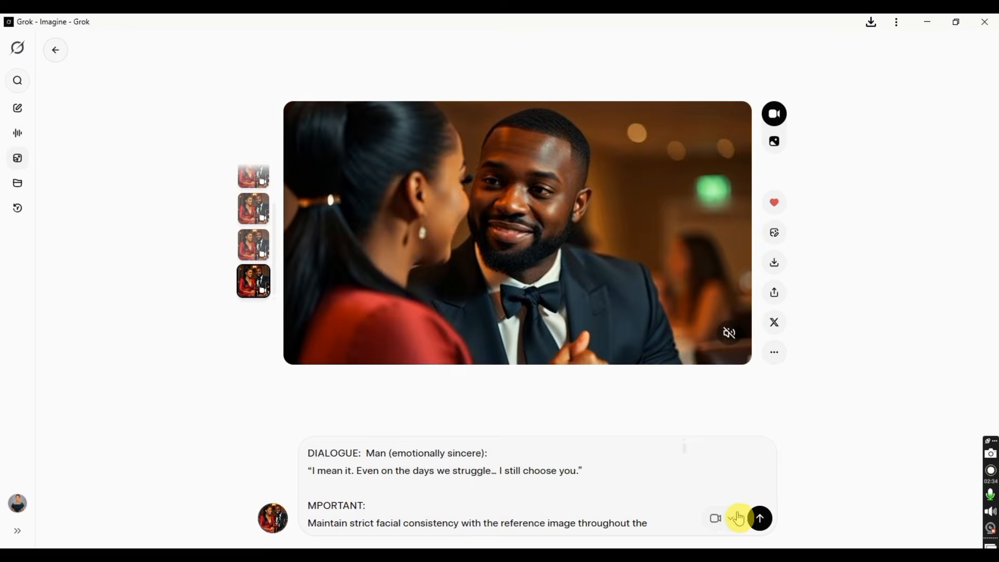
# Step: Upscale the video of the man's "I mean it" line and download it
pyautogui.click(739, 518)
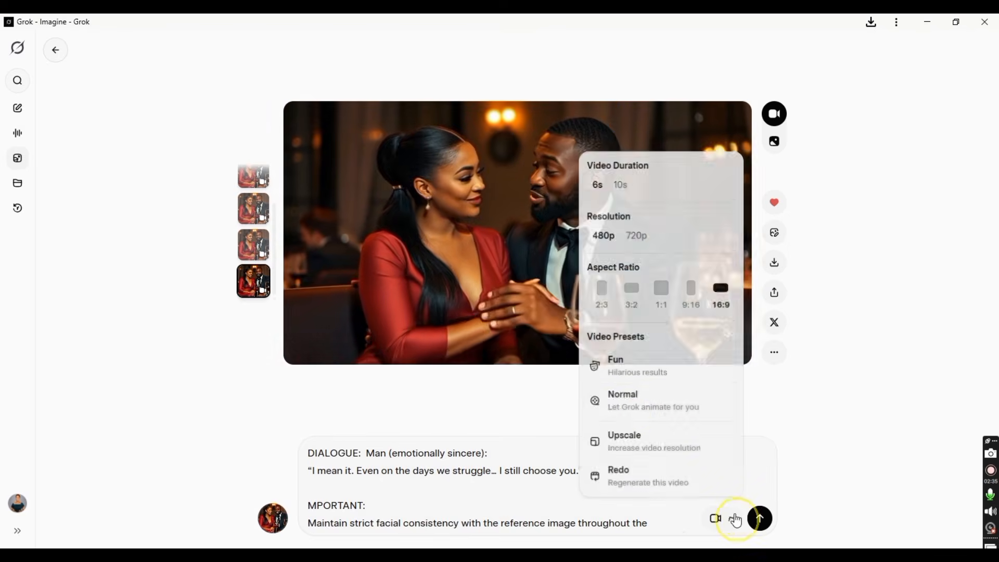
pyautogui.click(624, 436)
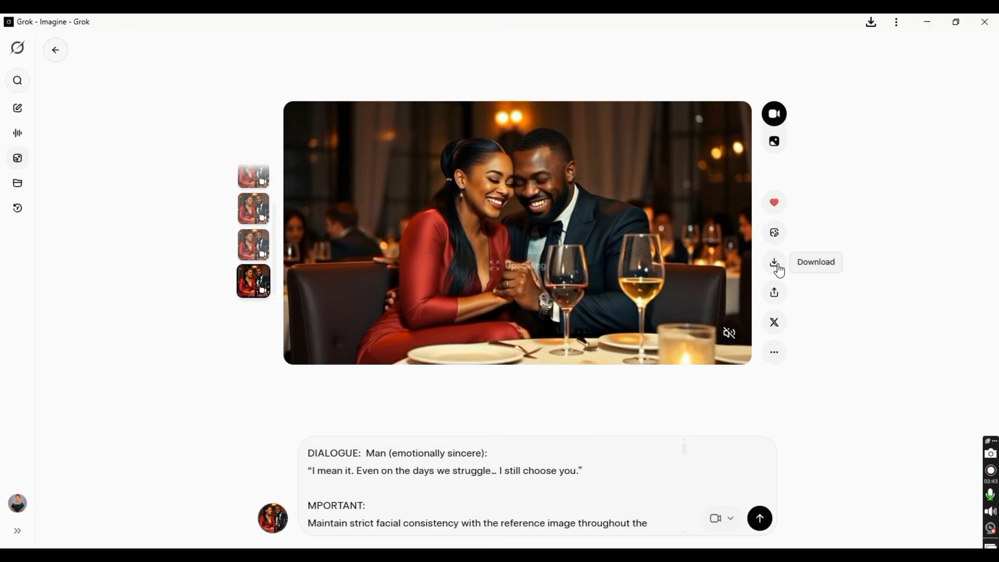
pyautogui.click(779, 270)
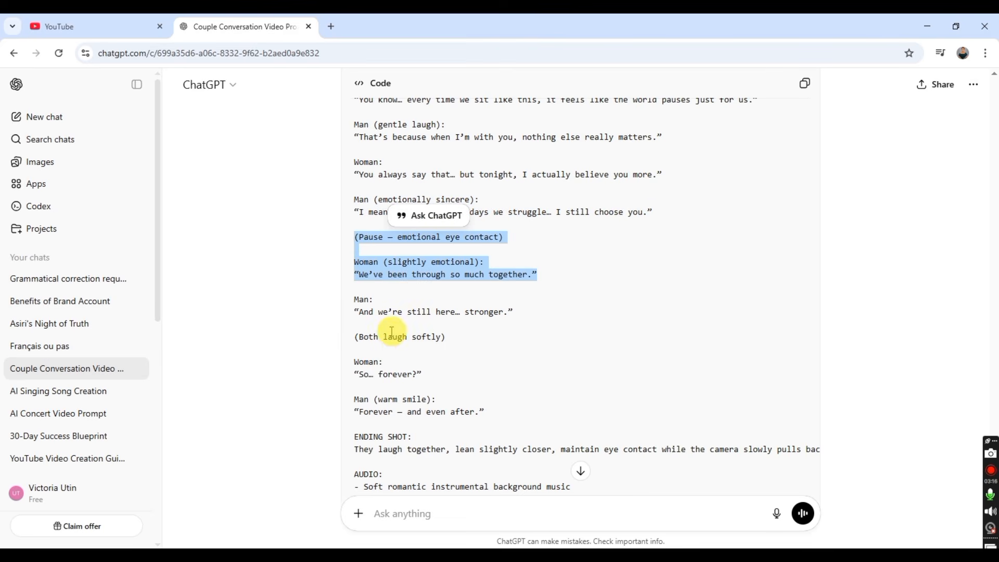
# Step: Replace the man's dialogue in Grok with ChatGPT's eye-contact pause and Woman (slightly emotional): "We've been through so much together." and generate the video
pyautogui.scroll(-1, 400, 393)
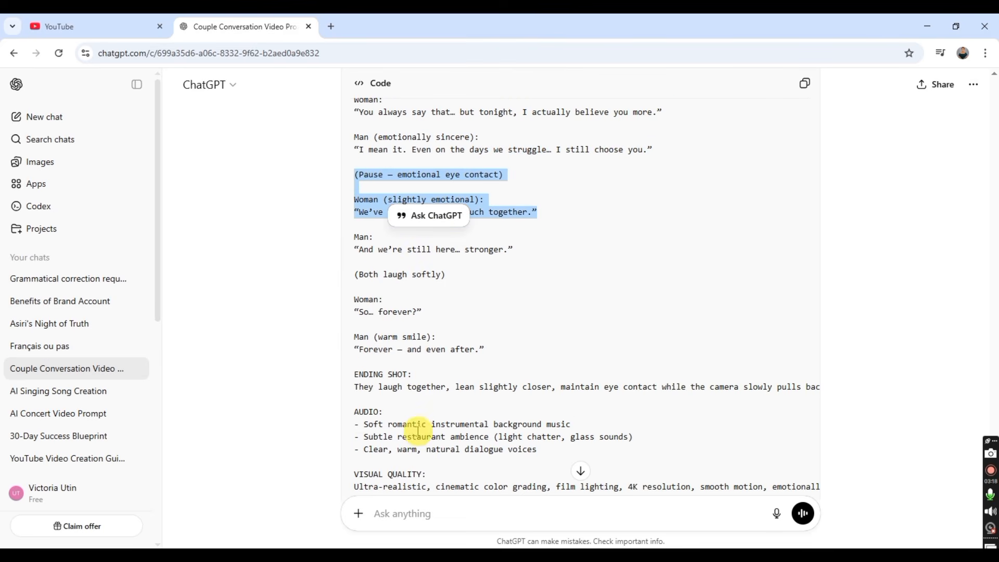
pyautogui.hotkey('alt', 'Tab')
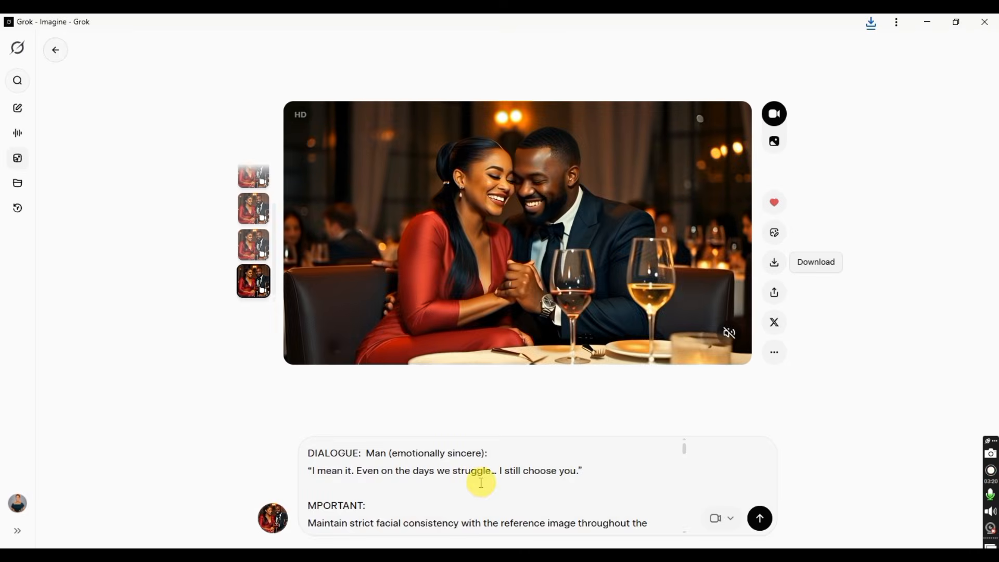
pyautogui.doubleClick(369, 453)
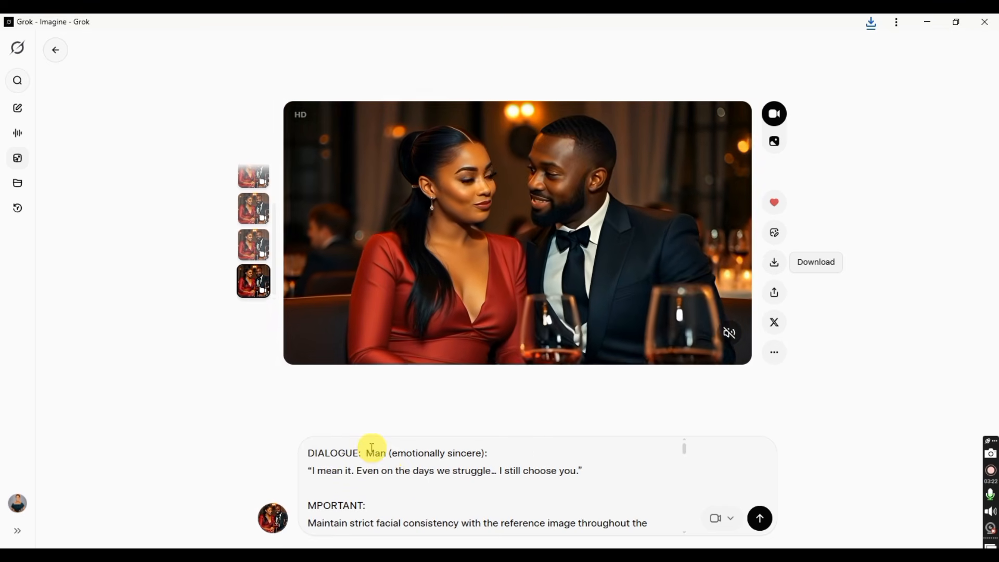
pyautogui.moveTo(369, 453); pyautogui.dragTo(600, 473)
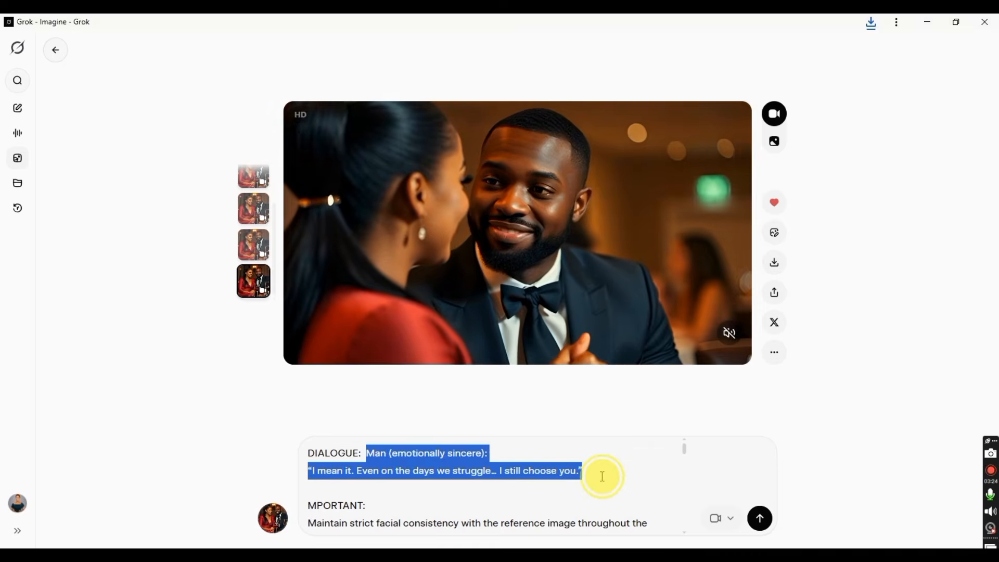
pyautogui.write('(Pause — emotional eye contact) Woman (slightly emotional): "We’ve been through so much together."')
pyautogui.click(758, 517)
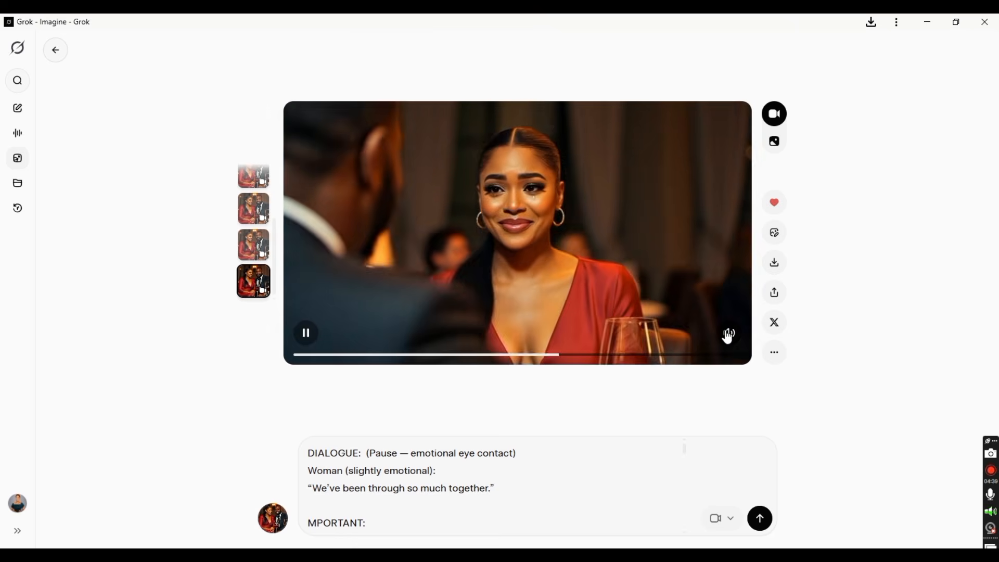
# Step: Listen to the new video of the woman's "We've been through so much together" line and mute it again
pyautogui.click(729, 336)
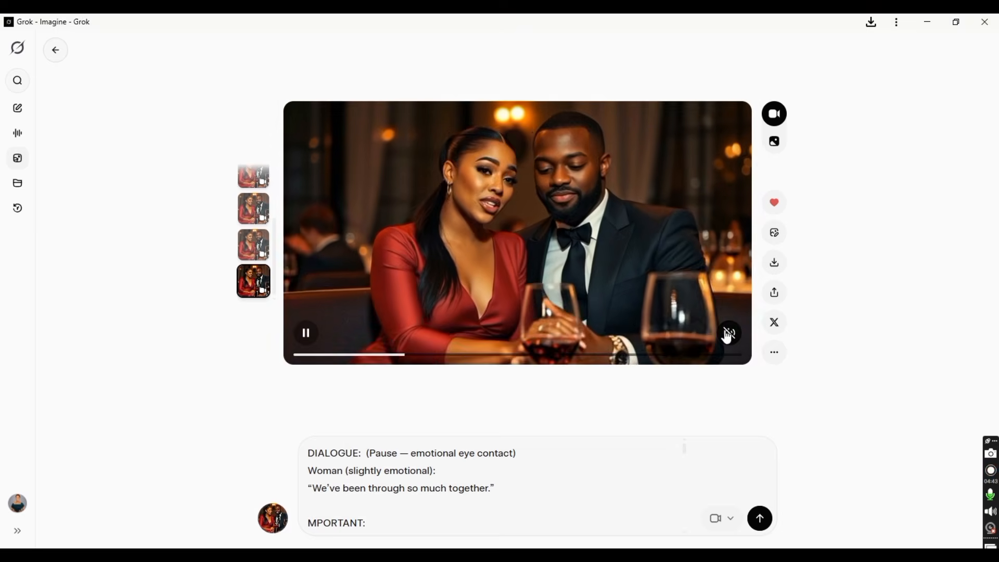
pyautogui.click(727, 336)
pyautogui.click(460, 454)
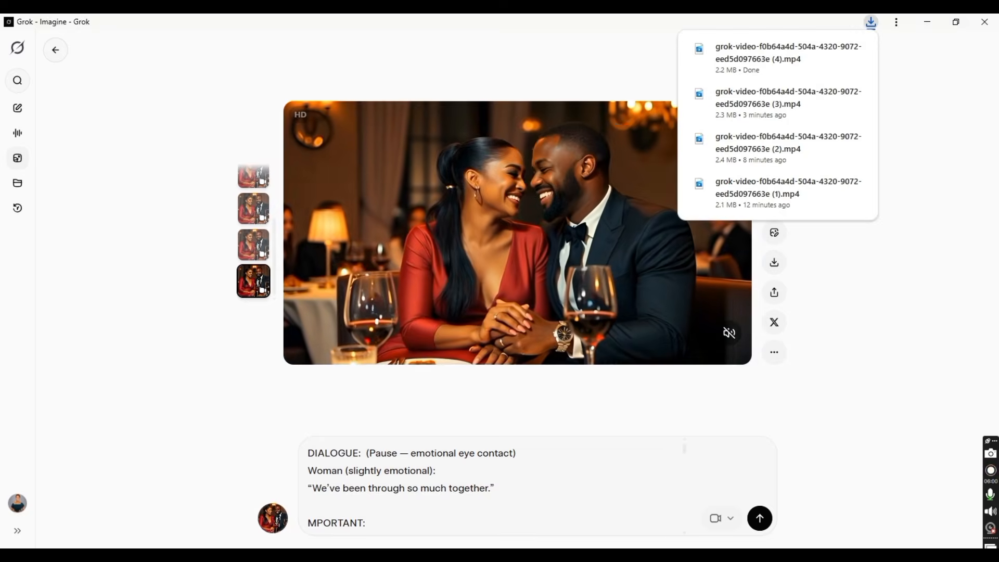
# Step: Switch to ChatGPT, copy the script from Man (warm smile) through the VISUAL QUALITY section and return to Grok
pyautogui.hotkey('alt', 'Tab')
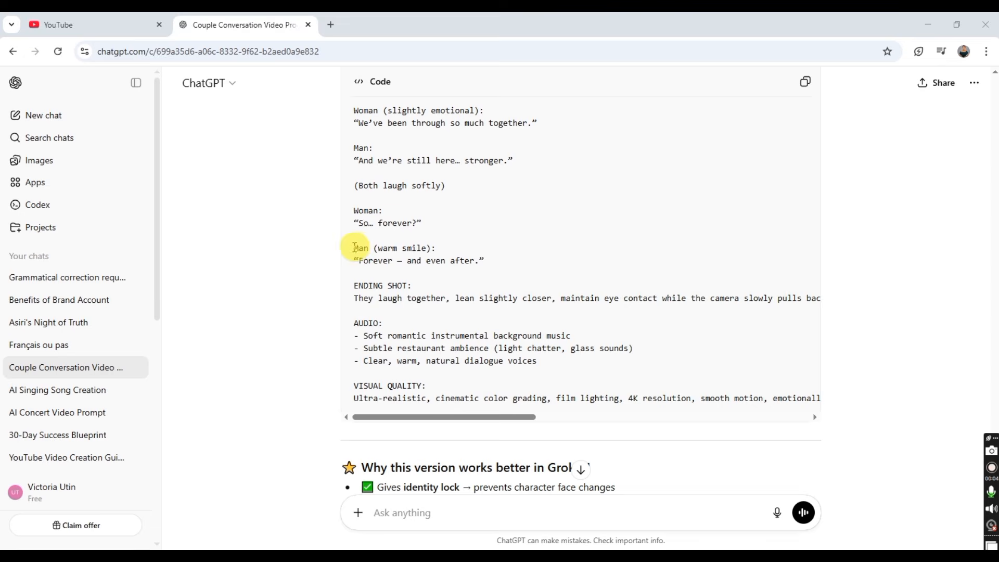
pyautogui.moveTo(406, 284); pyautogui.dragTo(786, 398)
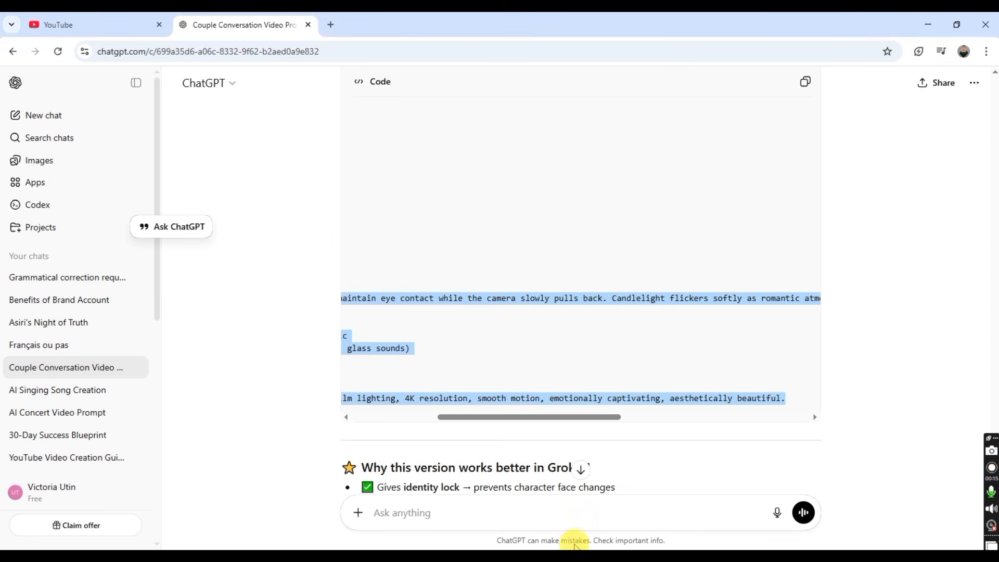
pyautogui.hotkey('alt', 'Tab')
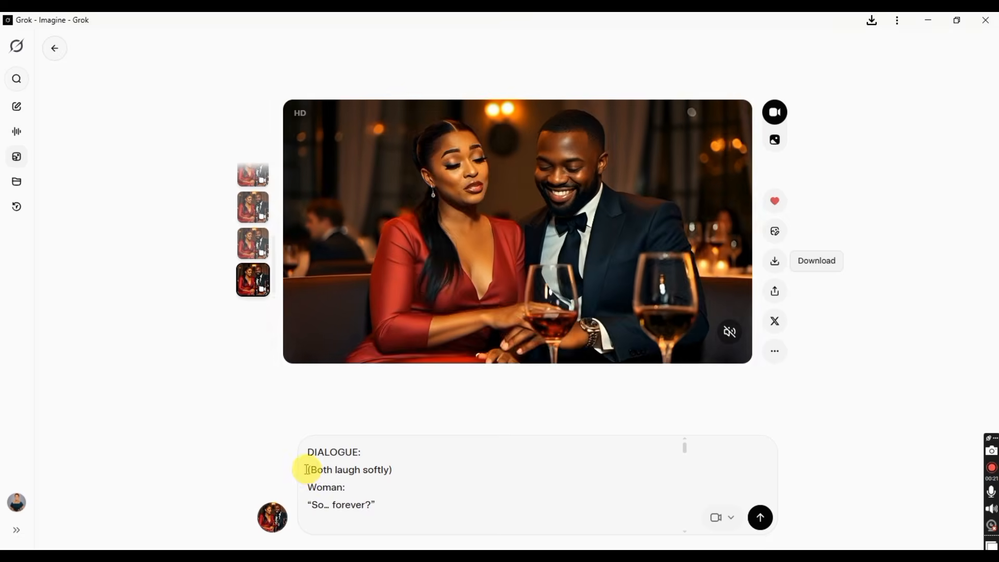
# Step: Replace the "So… forever?" dialogue with Man (warm smile): "Forever — and even after." plus the ending shot, audio and visual quality sections, and generate the video
pyautogui.click(310, 471)
pyautogui.moveTo(310, 471); pyautogui.dragTo(397, 486)
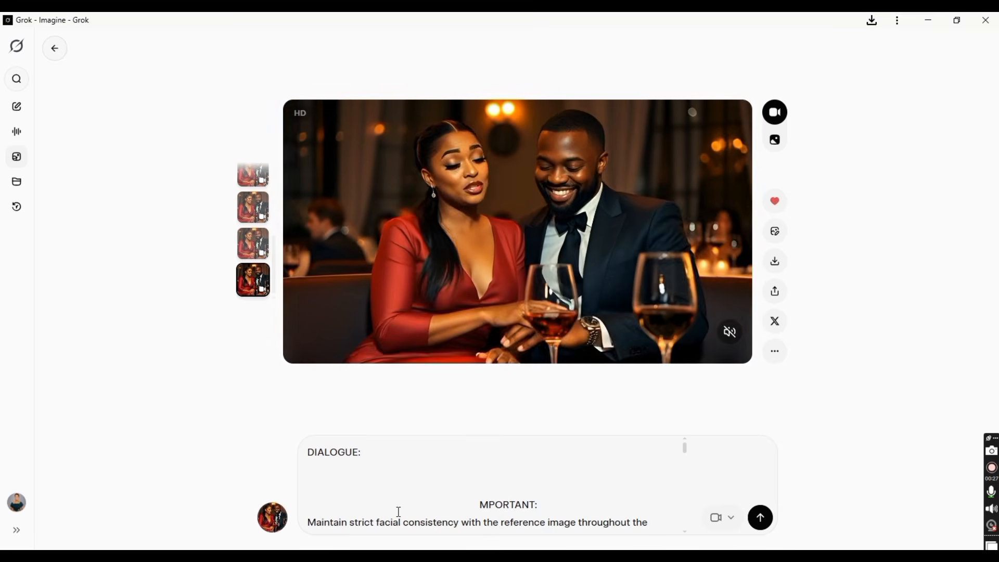
pyautogui.hotkey('ctrl', 'End')
pyautogui.scroll(2, 396, 511)
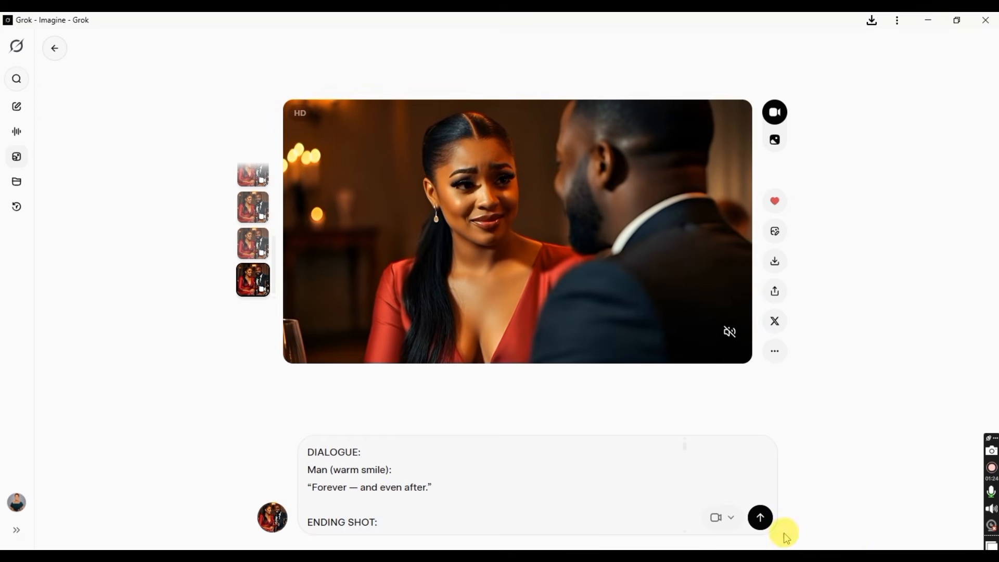
pyautogui.click(760, 522)
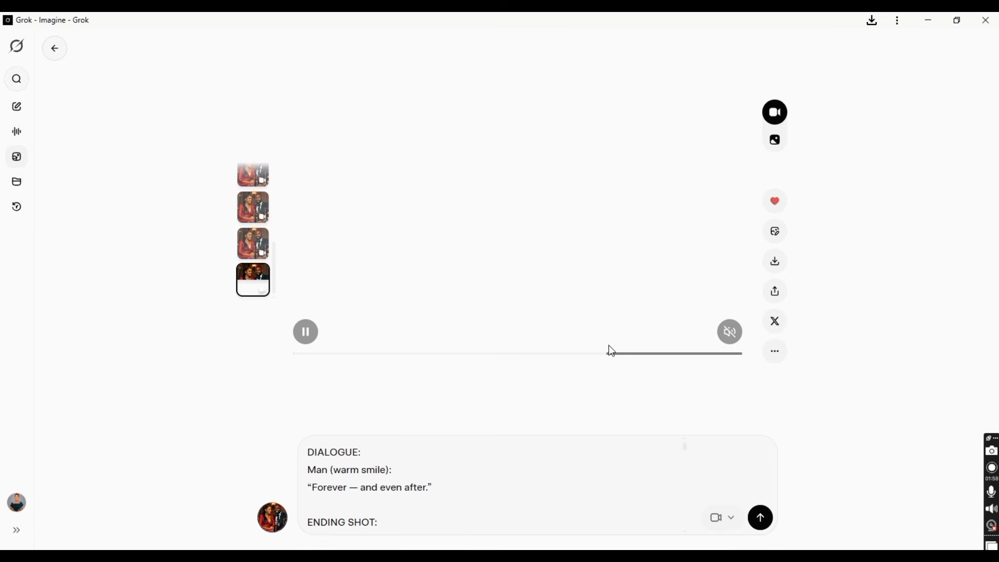
# Step: Listen to the new video of the man's "Forever — and even after." line and look through its prompt from the dialogue to the ACTIONS section
pyautogui.click(726, 346)
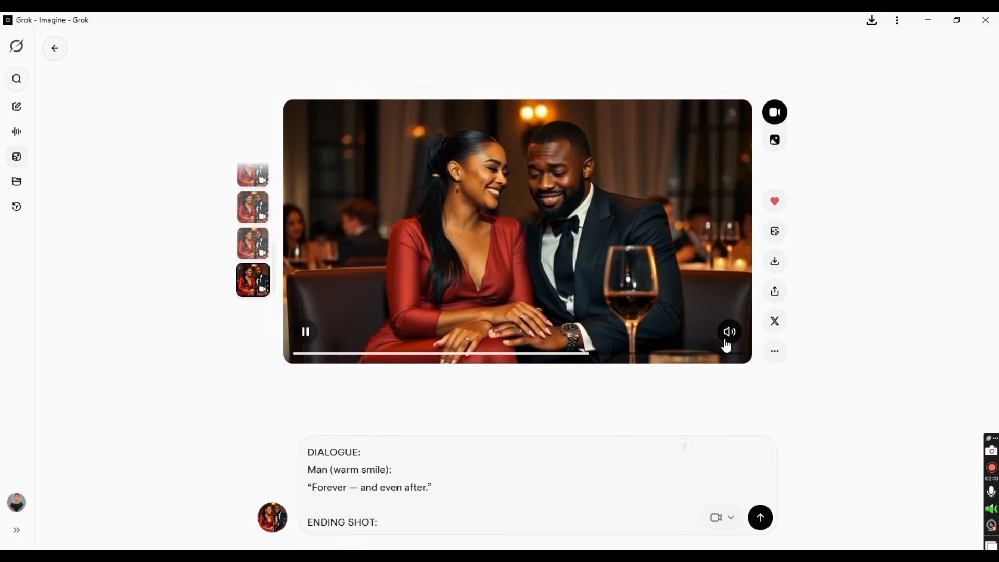
pyautogui.click(730, 339)
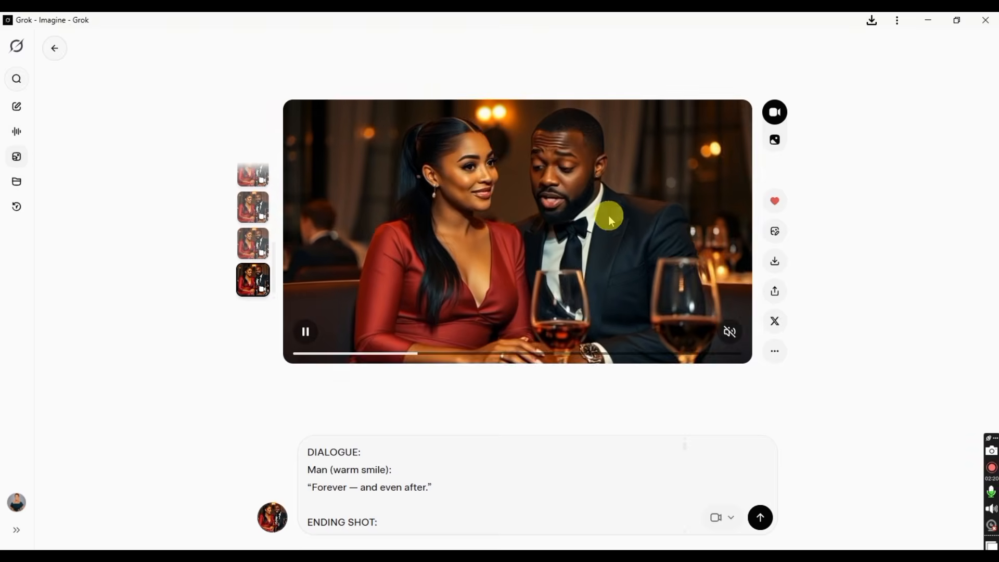
pyautogui.scroll(-4, 383, 484)
pyautogui.scroll(10, 377, 495)
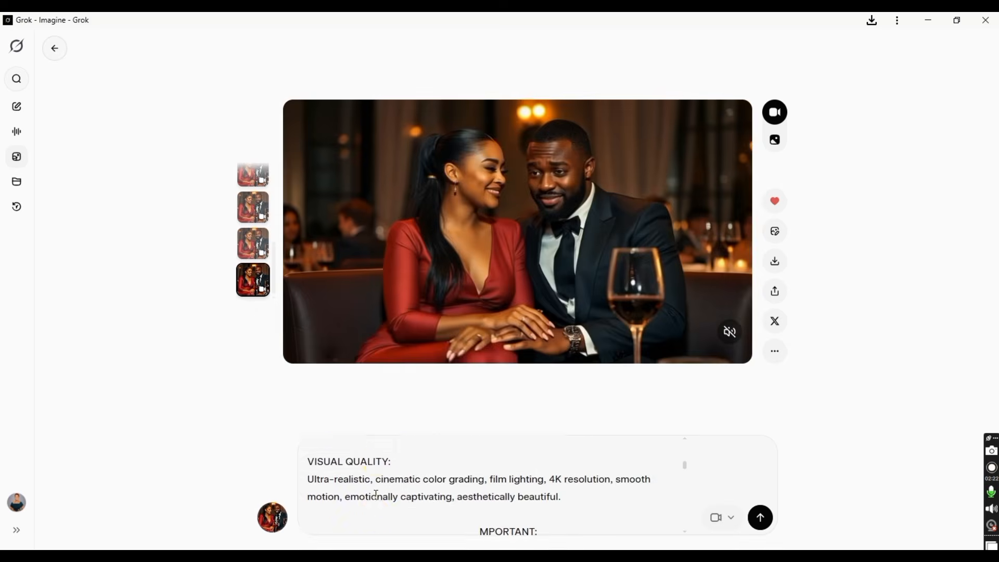
pyautogui.scroll(-8, 377, 493)
pyautogui.scroll(-1, 380, 489)
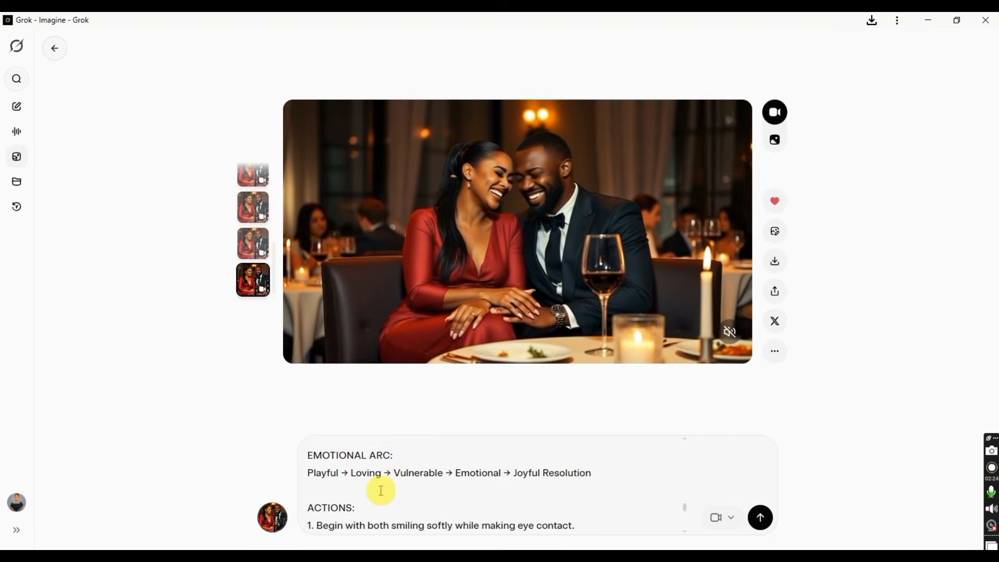
pyautogui.scroll(8, 546, 477)
pyautogui.scroll(10, 521, 481)
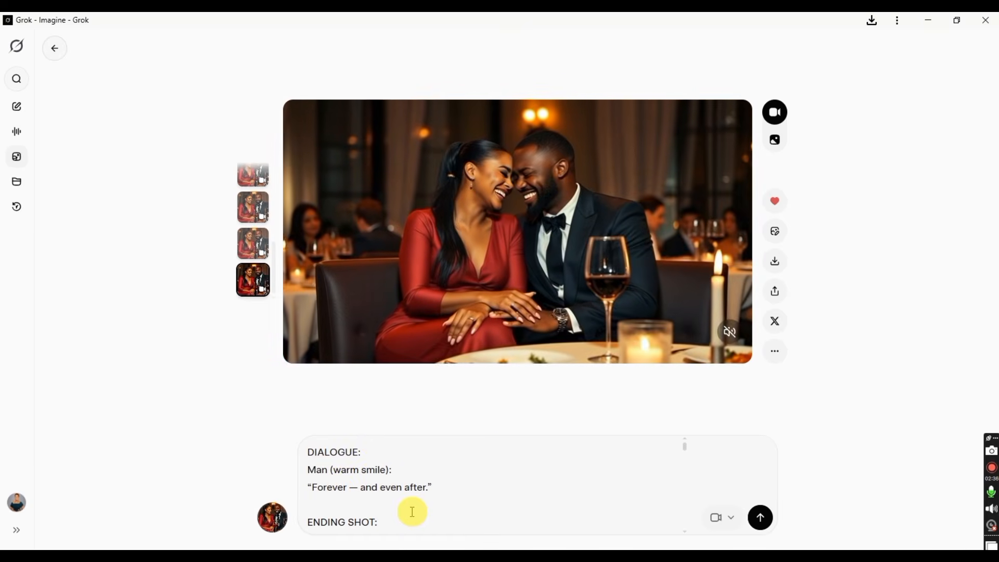
# Step: Review the prompt and add "They should stand up and walk to a park" below the man's "Forever — and even after." line
pyautogui.scroll(-5, 411, 513)
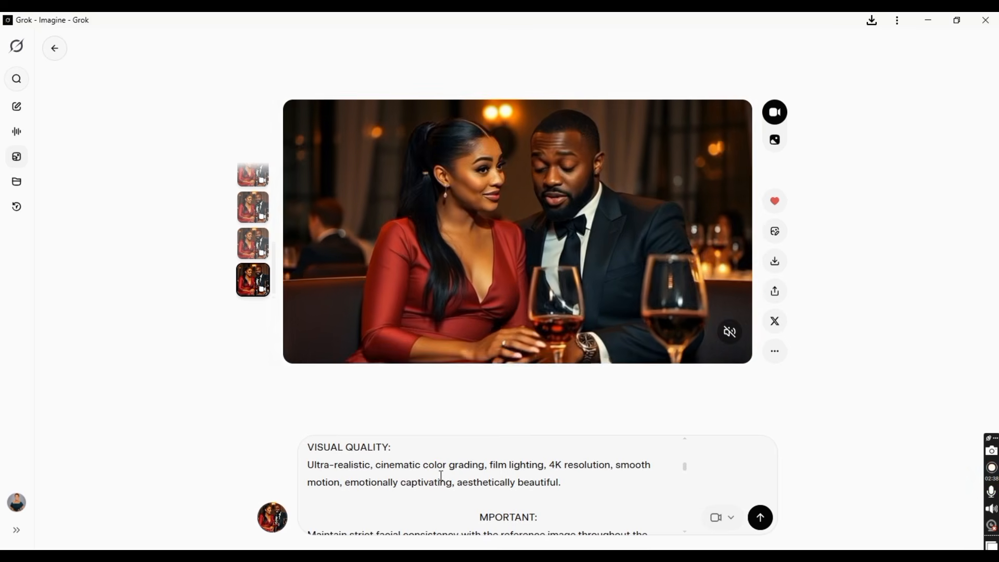
pyautogui.scroll(5, 473, 500)
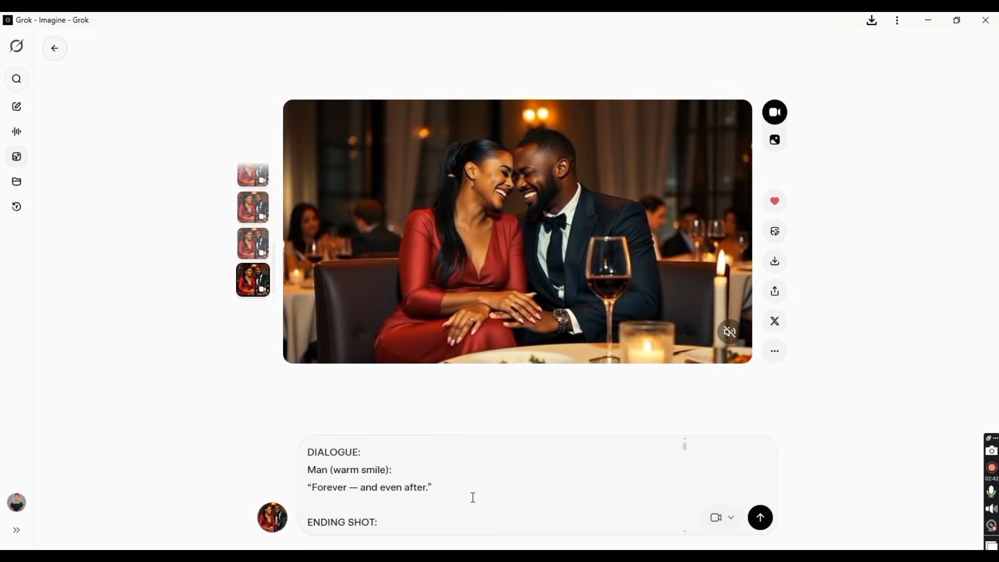
pyautogui.click(472, 495)
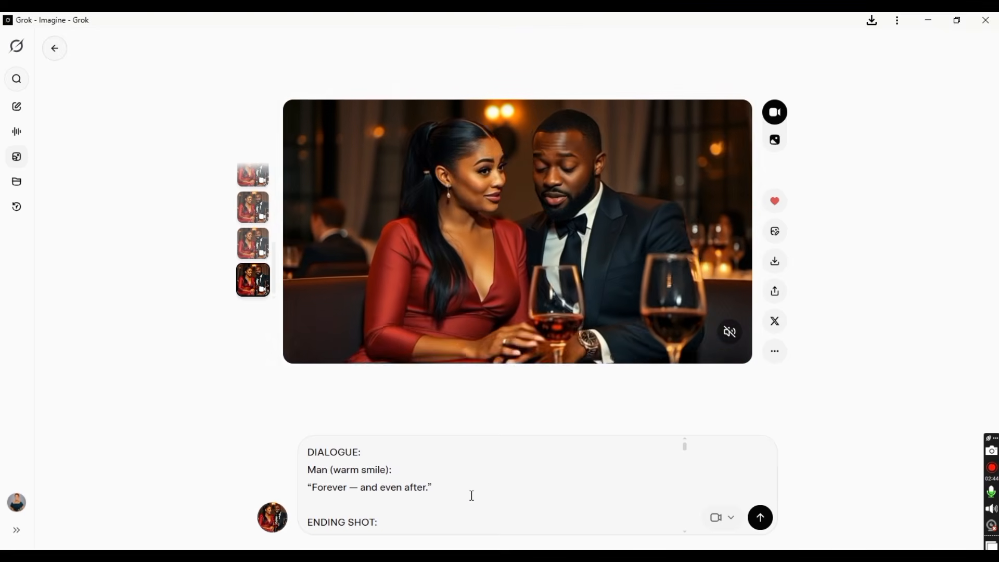
pyautogui.click(472, 495)
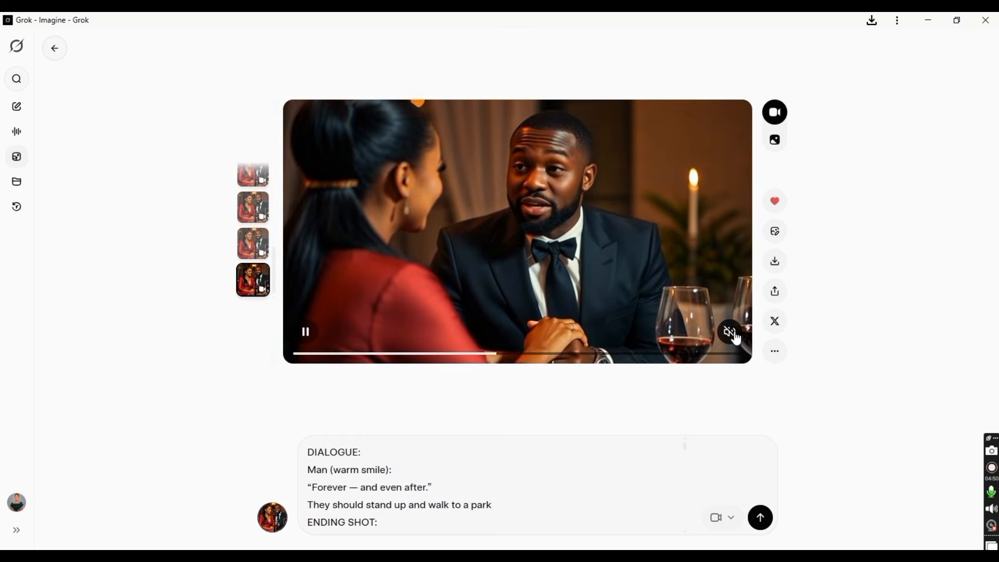
# Step: Change the destination to "cinema", add "The woman should put on black jacket and white trouser suit" above the ending shot, and generate the video
pyautogui.click(491, 505)
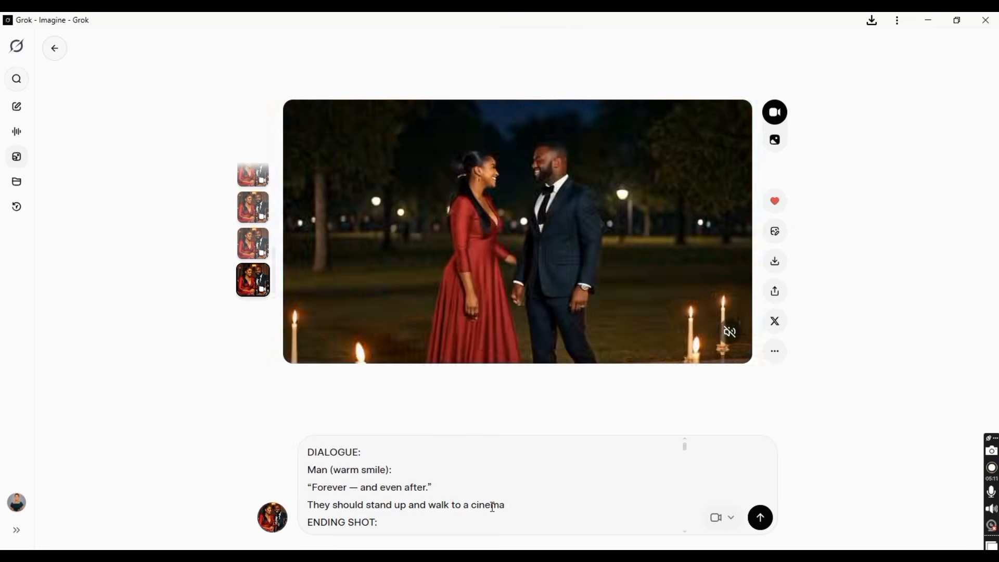
pyautogui.press('Return')
pyautogui.write('The woman should put on black')
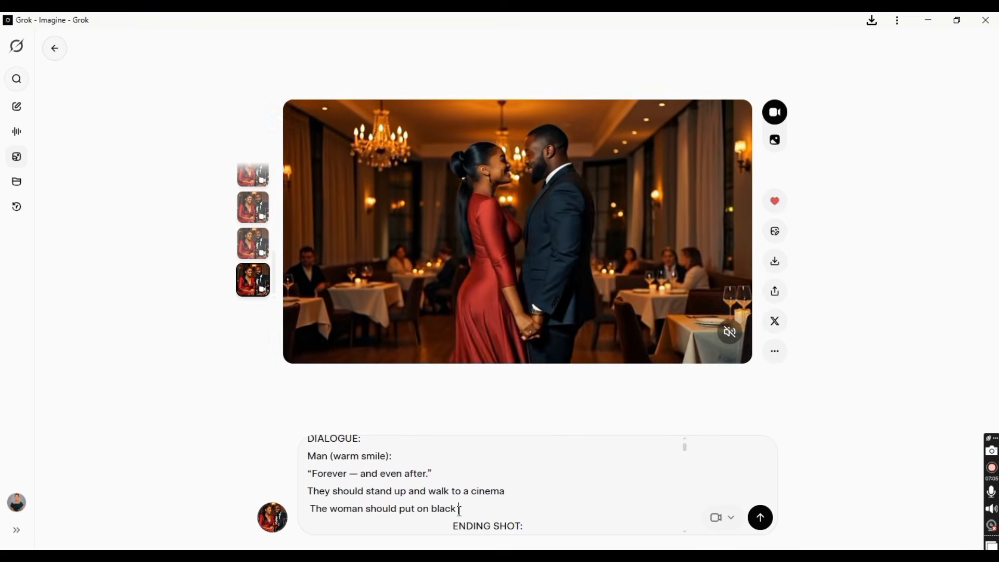
pyautogui.write(' jac')
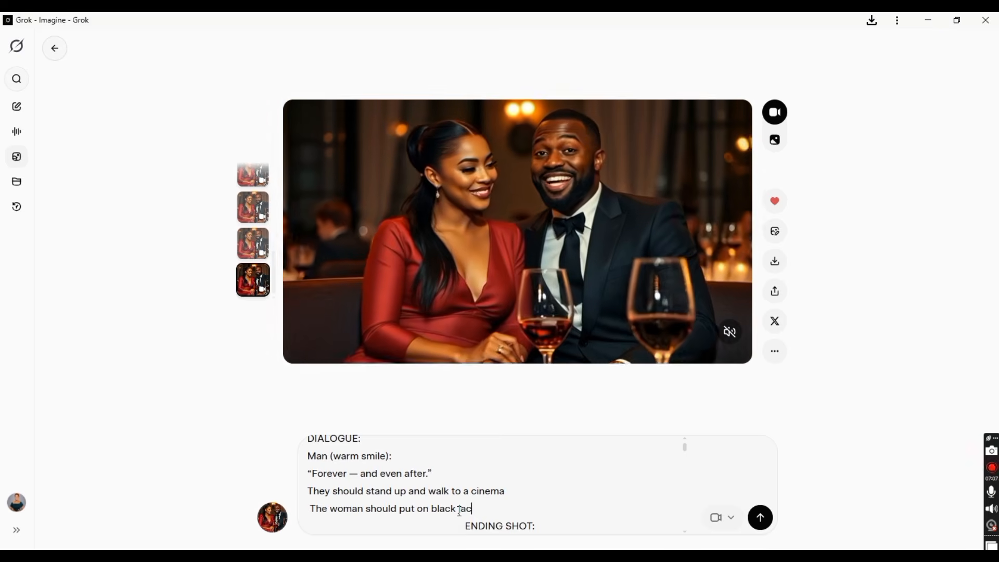
pyautogui.write('ket white trouser suit')
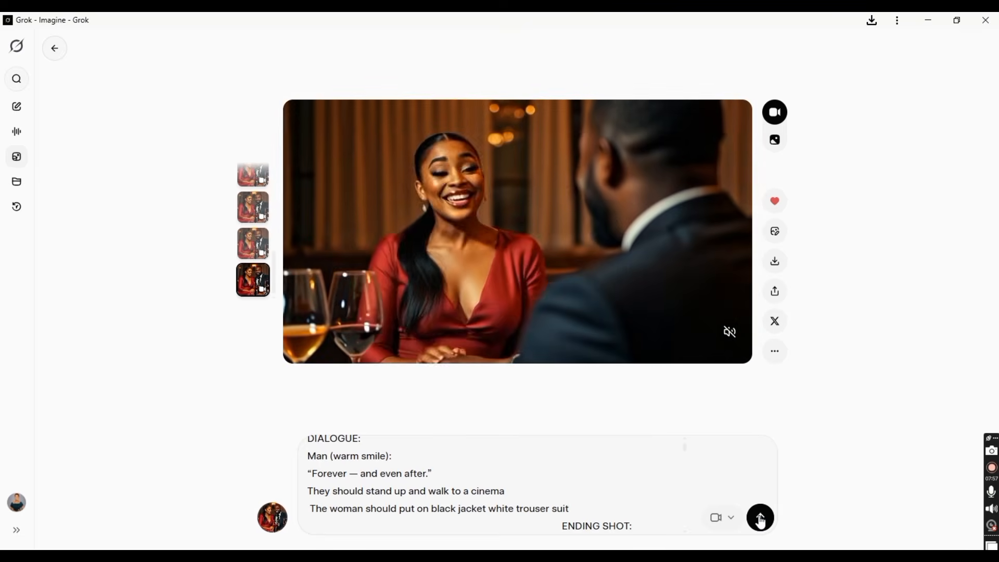
pyautogui.click(491, 508)
pyautogui.write('a')
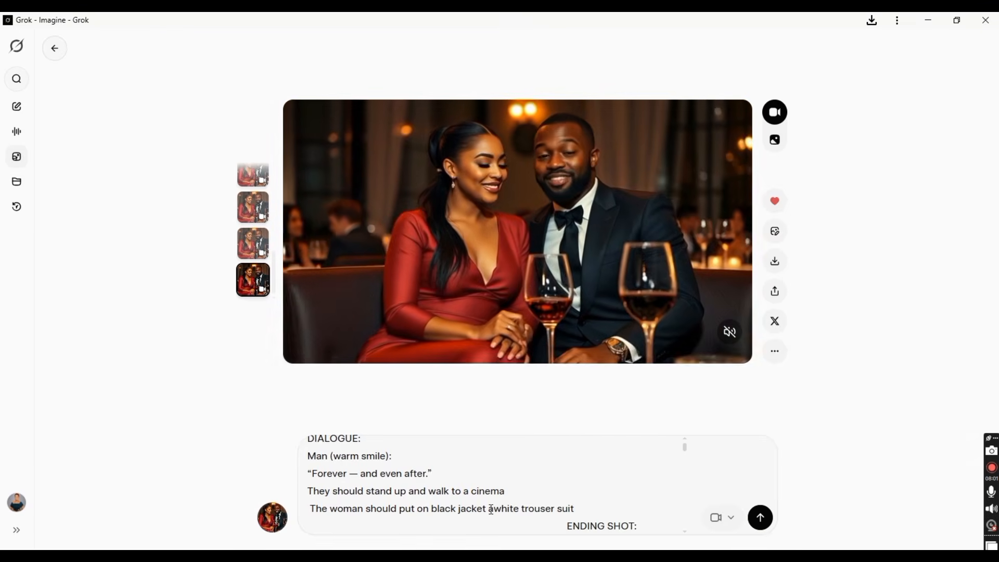
pyautogui.write('nd')
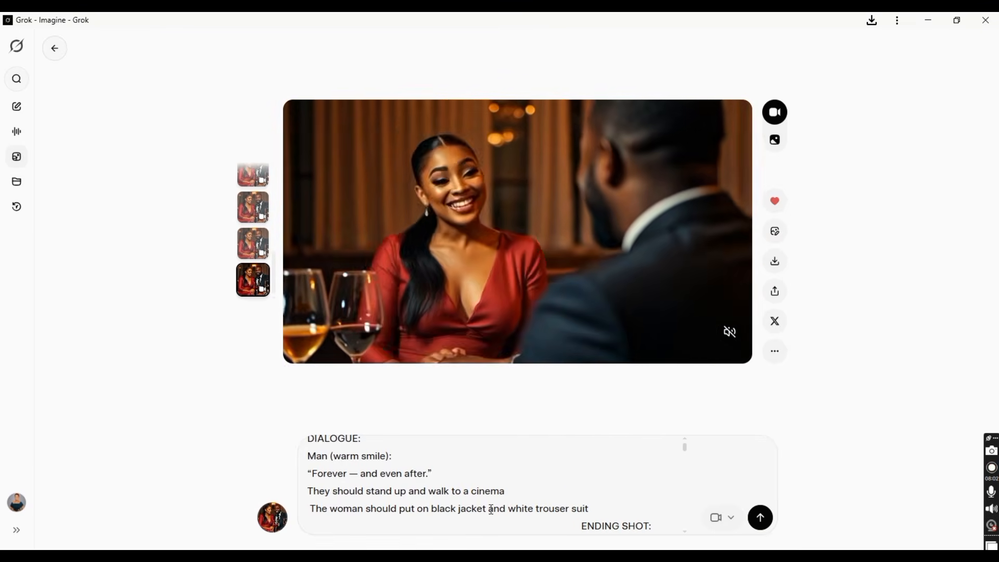
pyautogui.click(760, 518)
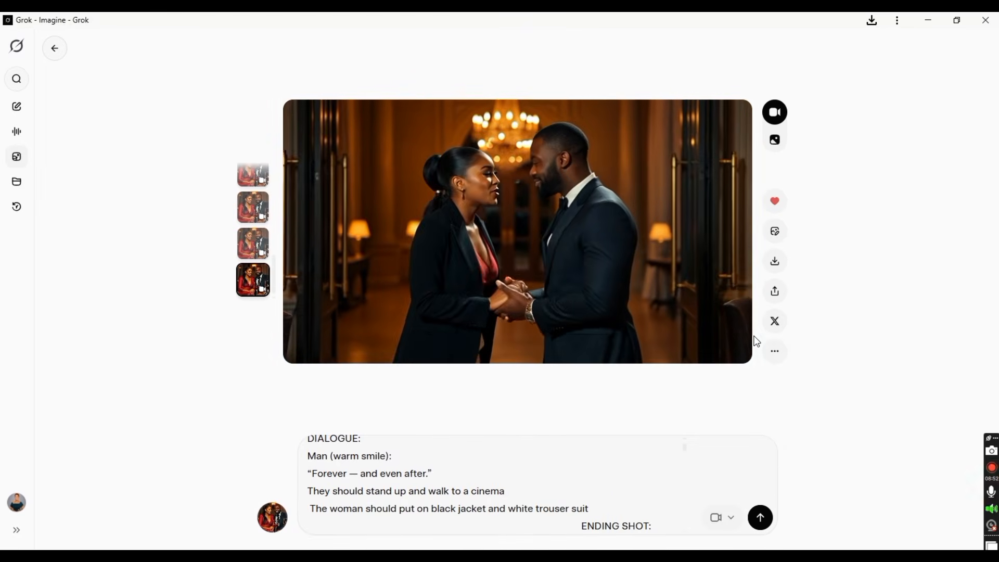
# Step: Listen to the new video with the woman in the black jacket, then upscale and download it
pyautogui.click(731, 333)
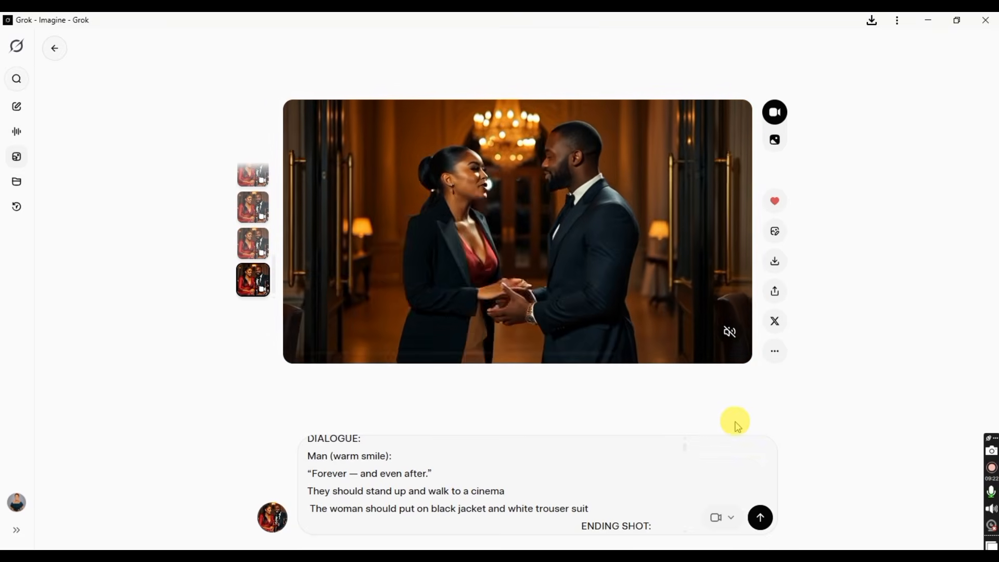
pyautogui.click(731, 519)
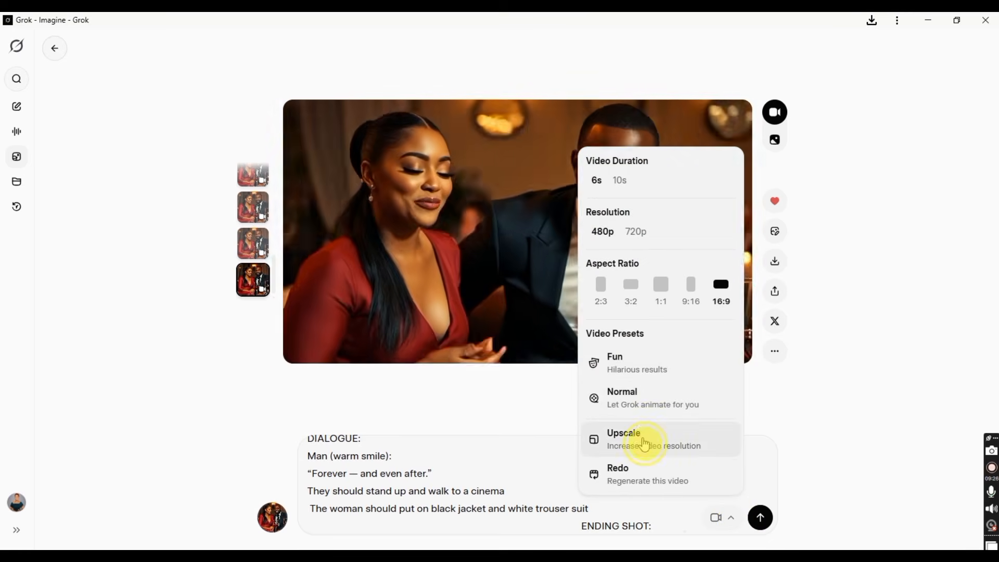
pyautogui.click(645, 444)
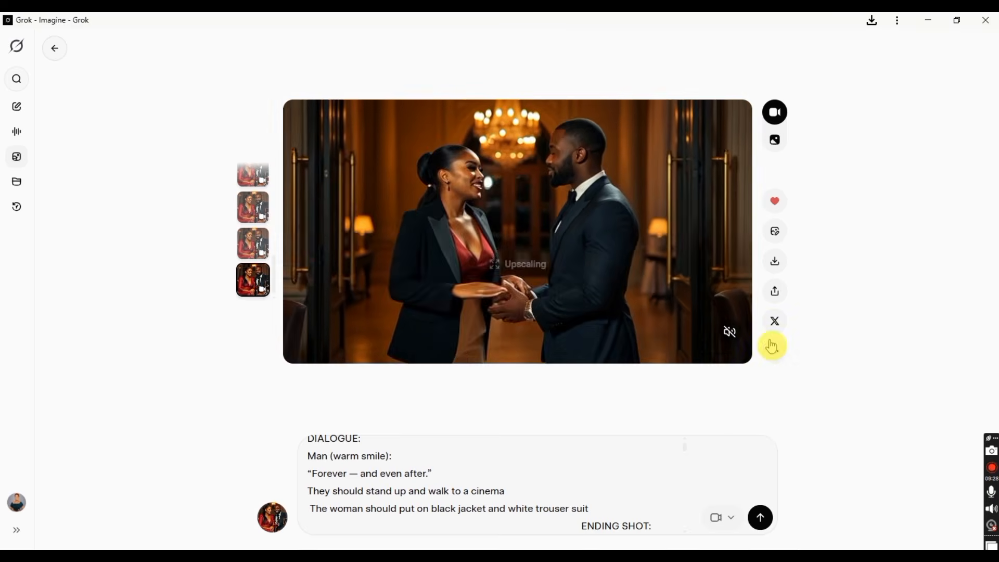
pyautogui.click(774, 261)
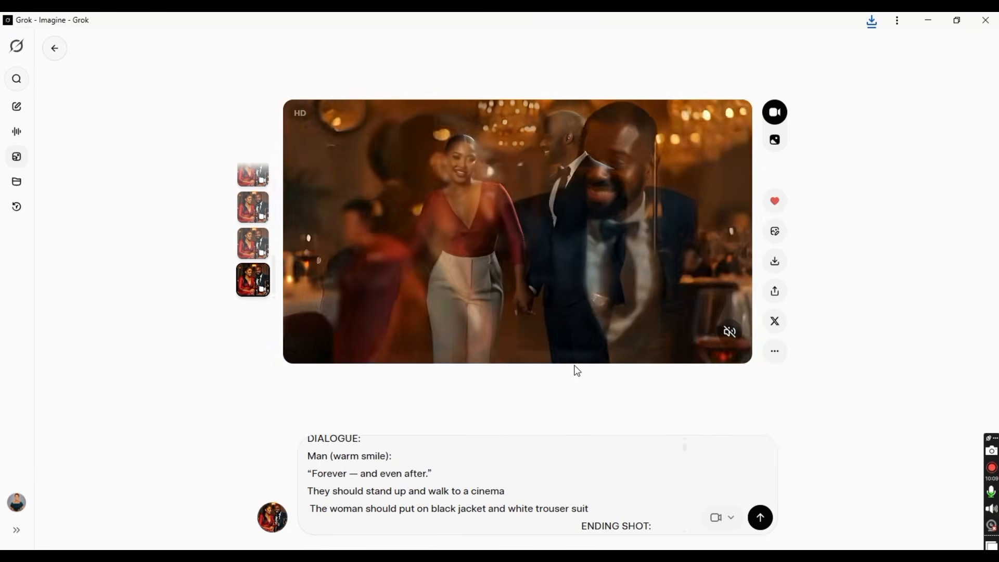
# Step: Replay the upscaled HD video from near its beginning to check the result
pyautogui.moveTo(314, 359)
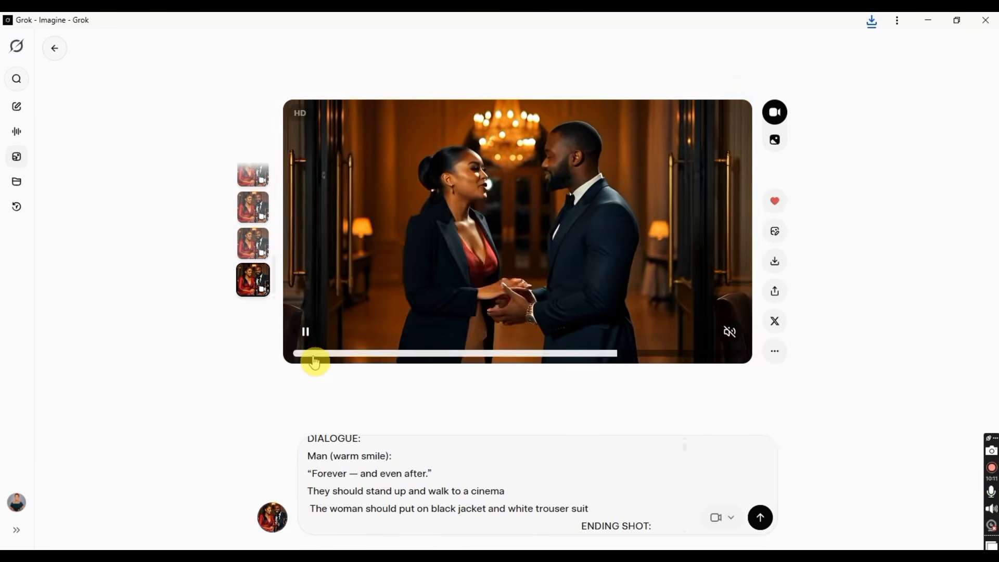
pyautogui.click(350, 354)
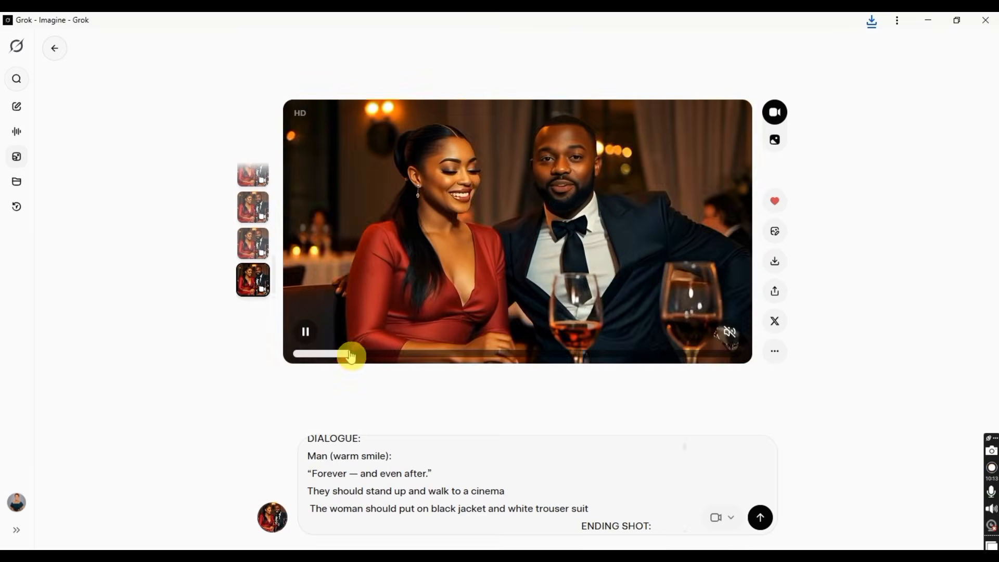
pyautogui.click(351, 354)
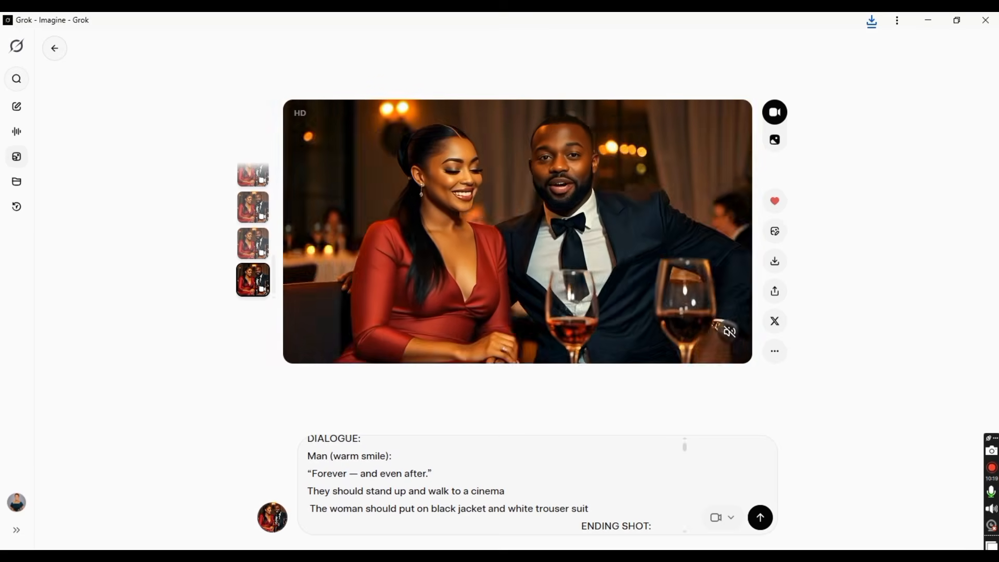
pyautogui.click(972, 504)
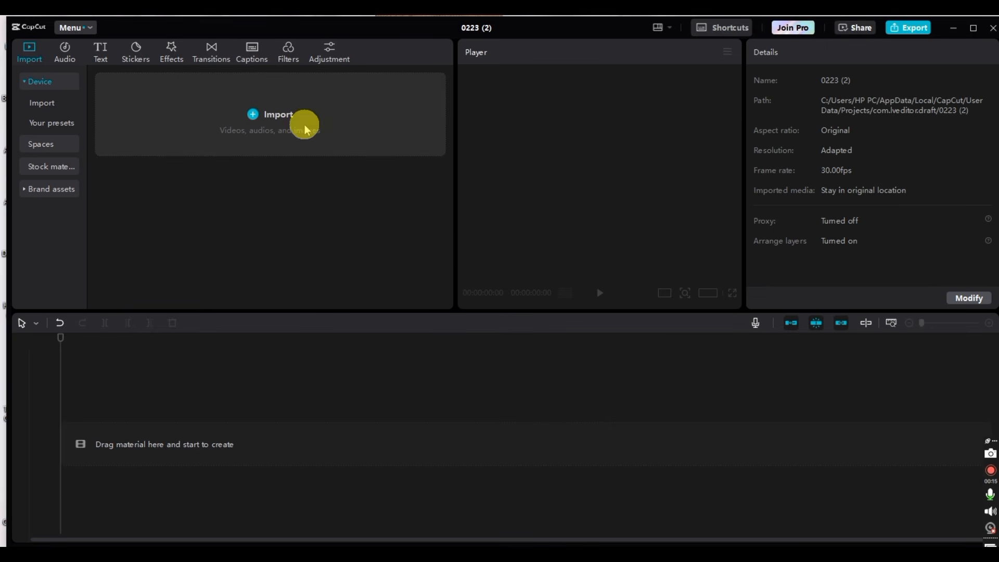
# Step: In CapCut, import the 11:35 PM Grok video from Downloads and place it at the start of the timeline
pyautogui.click(252, 117)
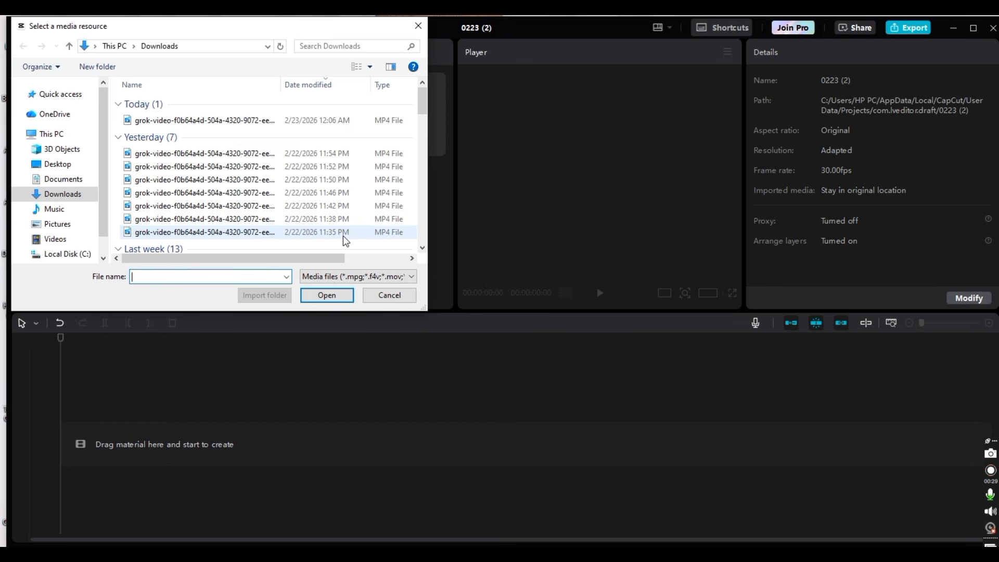
pyautogui.click(190, 235)
pyautogui.click(321, 295)
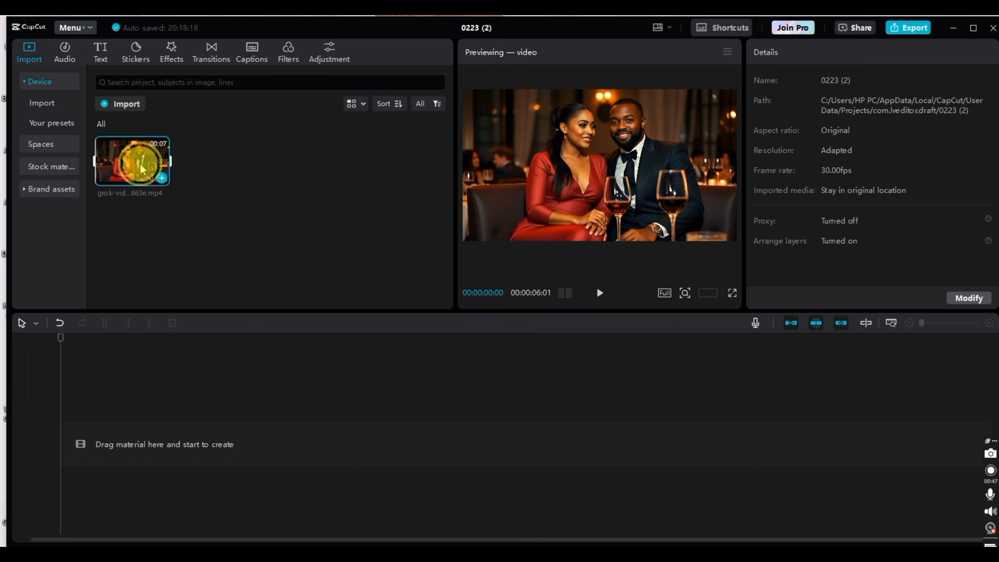
pyautogui.moveTo(132, 163); pyautogui.dragTo(127, 430)
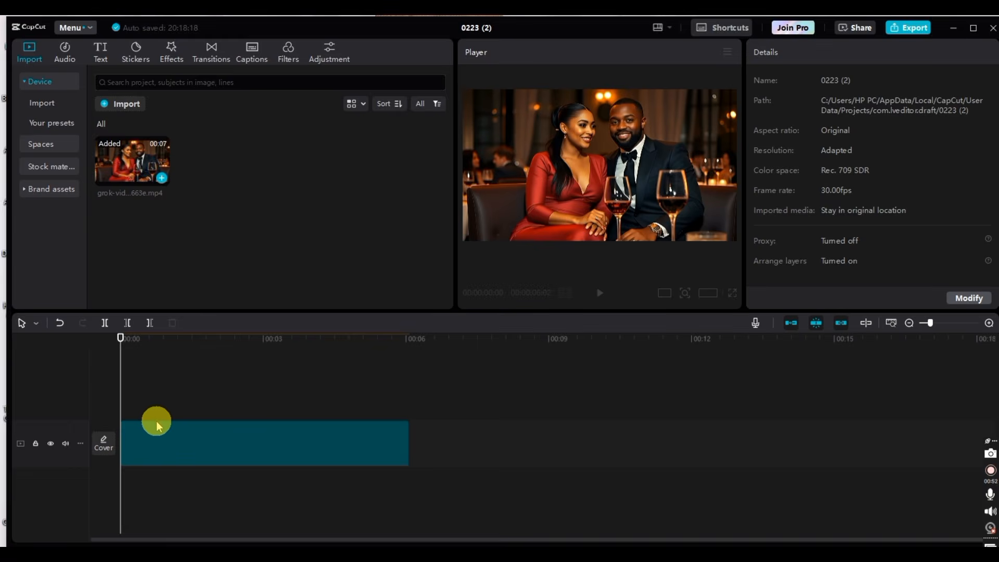
# Step: Import the 11:38 PM Grok video from Downloads and place it directly after the first clip on the timeline
pyautogui.click(111, 105)
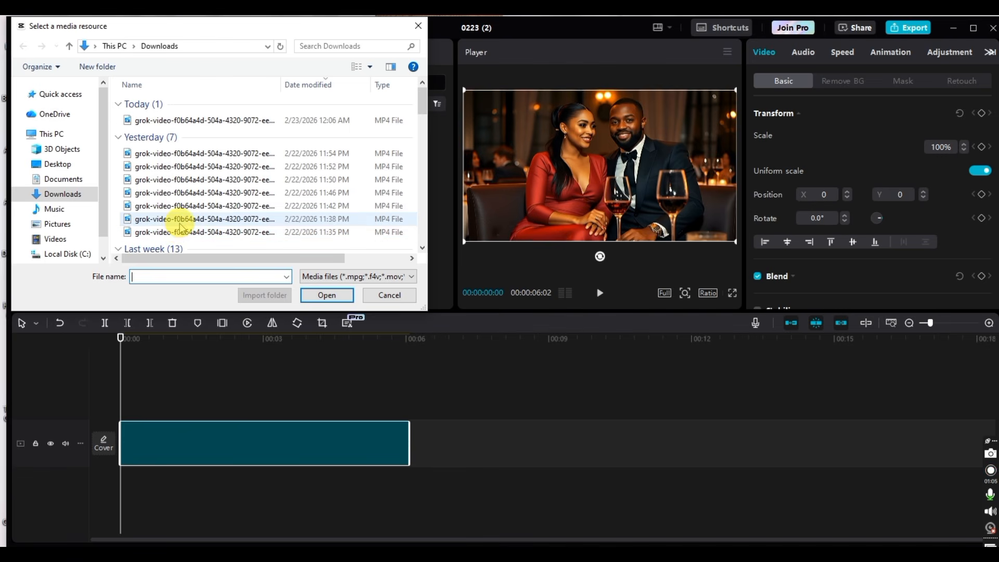
pyautogui.click(180, 219)
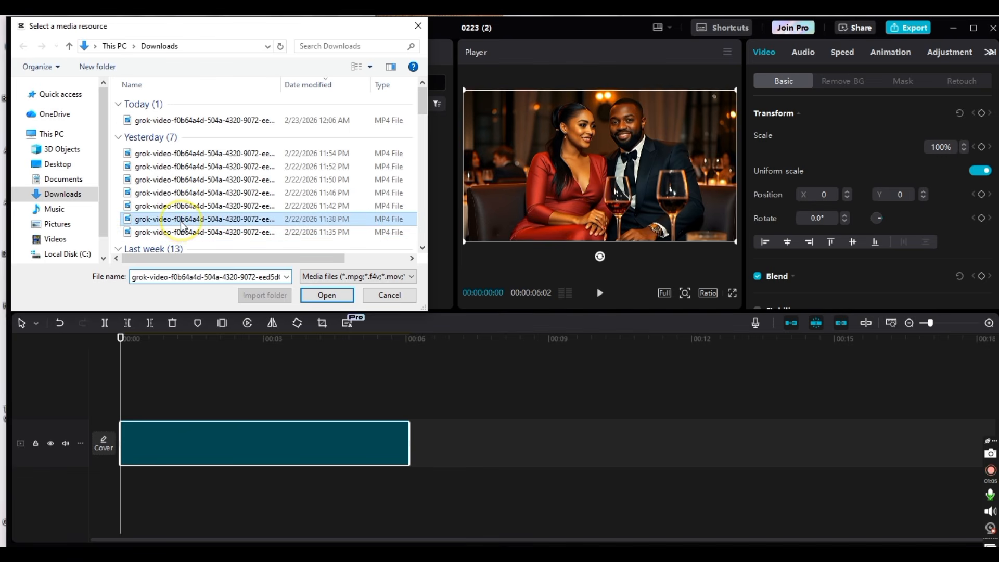
pyautogui.click(327, 297)
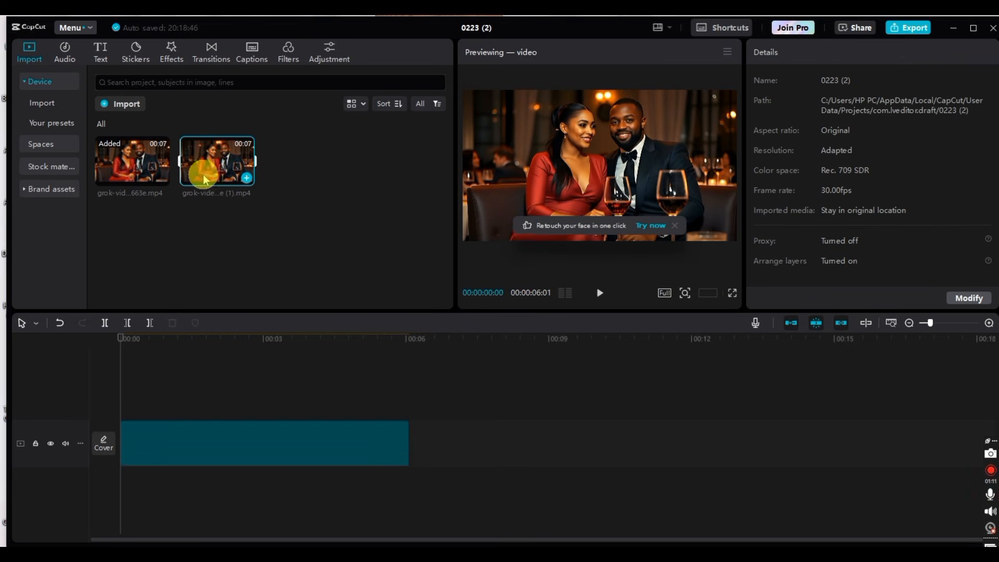
pyautogui.moveTo(211, 167); pyautogui.dragTo(377, 397)
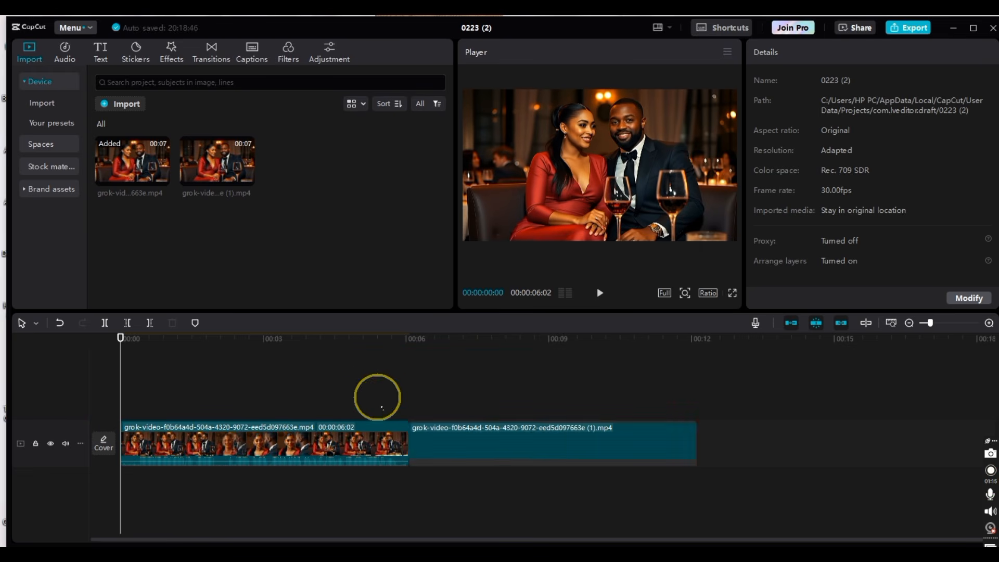
pyautogui.click(407, 441)
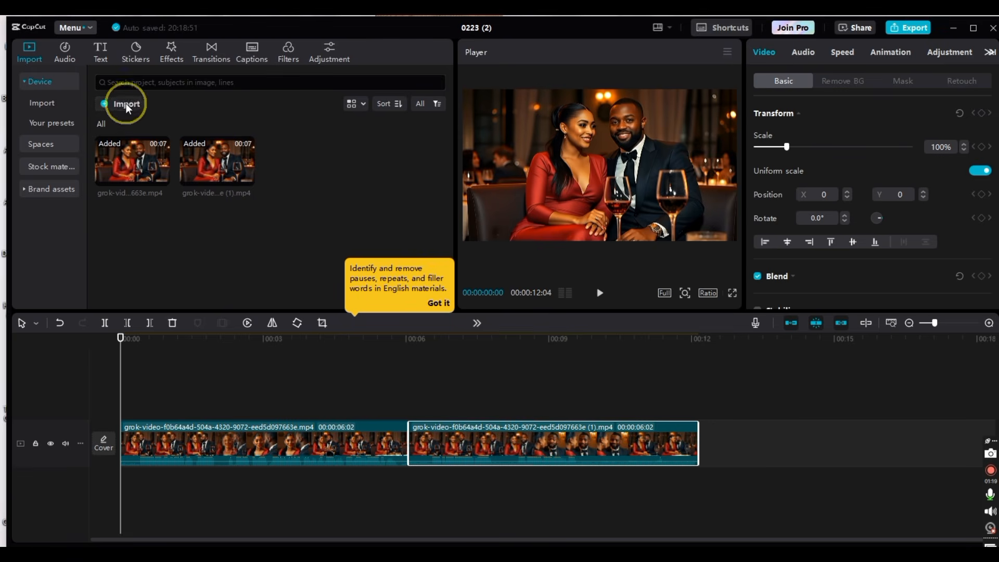
# Step: Import the 11:42 PM Grok video from Downloads and append it to the timeline as the third clip
pyautogui.click(126, 104)
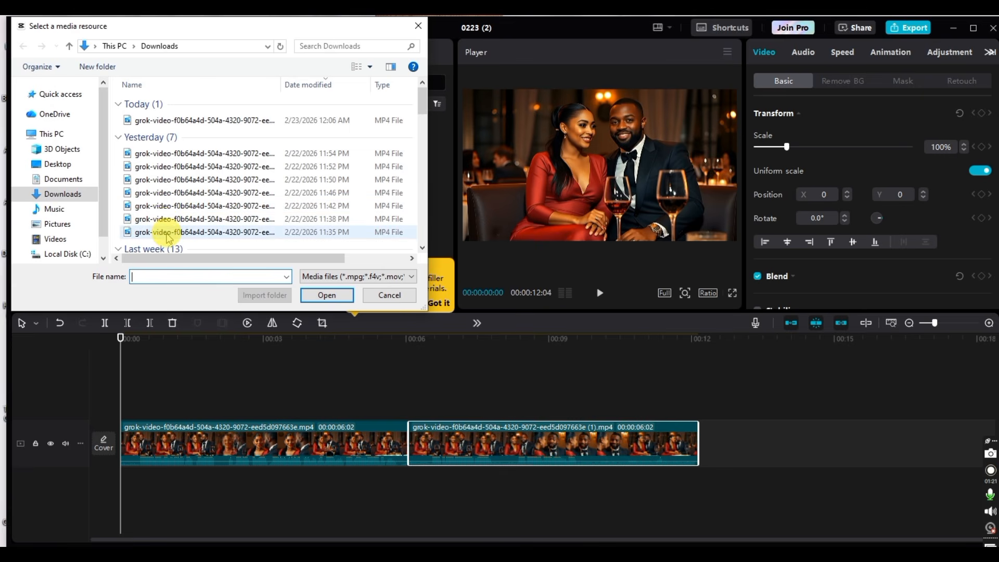
pyautogui.click(170, 207)
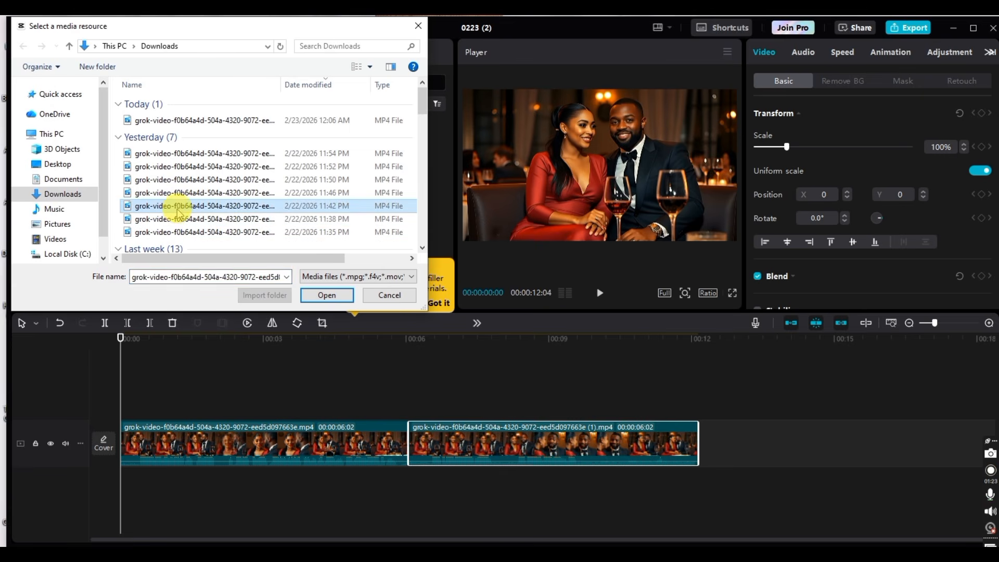
pyautogui.click(324, 295)
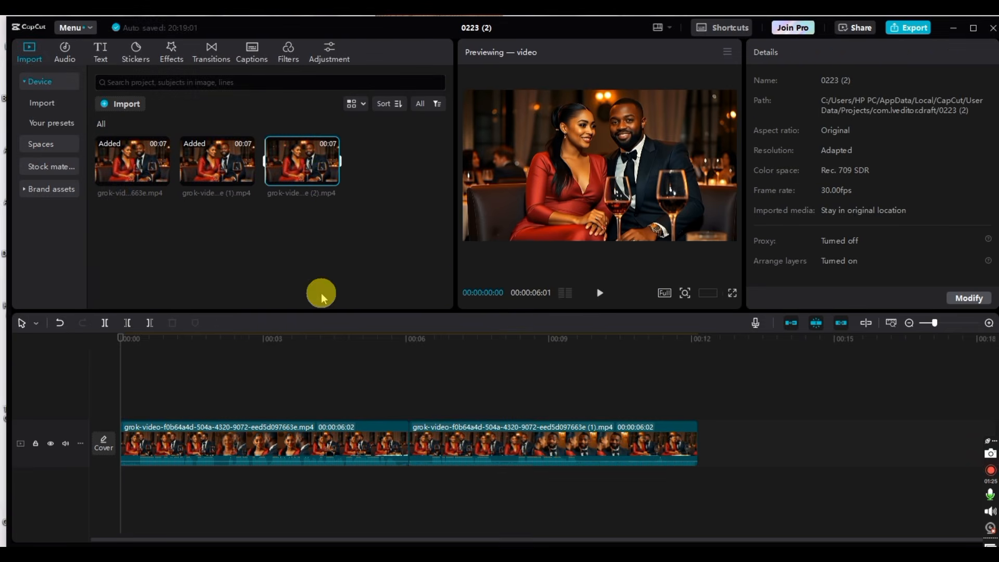
pyautogui.moveTo(311, 156); pyautogui.dragTo(673, 392)
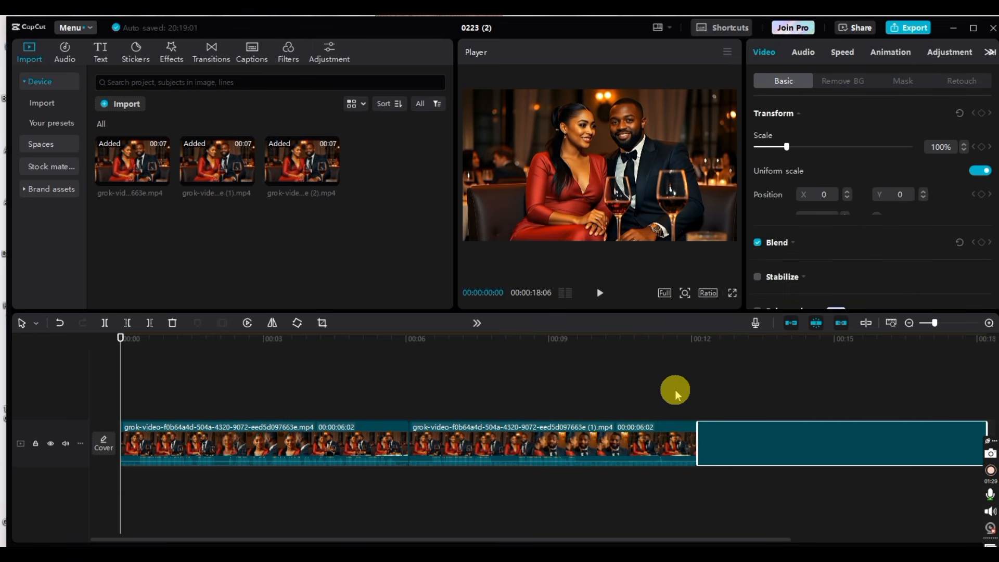
# Step: Import the 11:46 PM Grok video from Downloads and append it to the timeline as the fourth clip
pyautogui.click(121, 103)
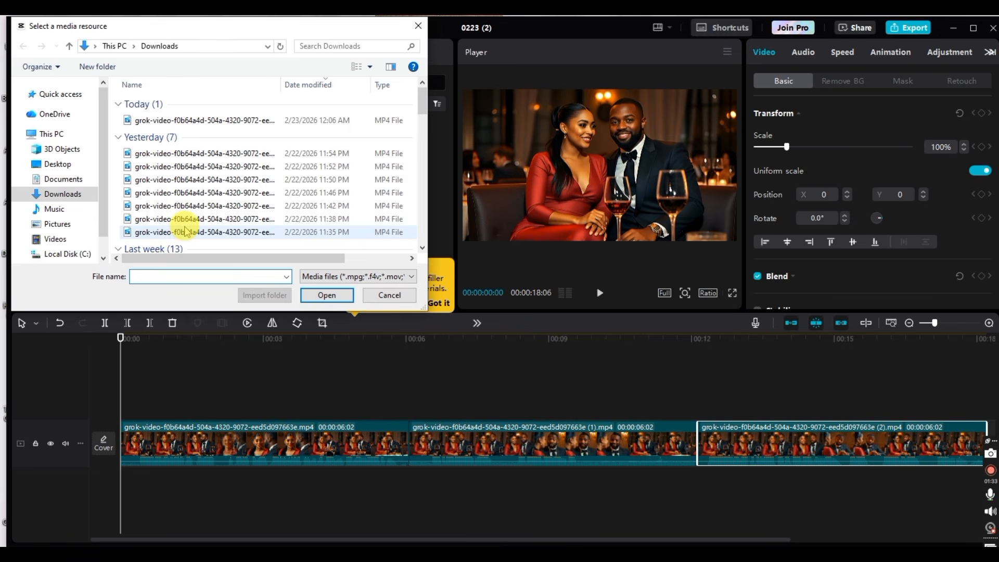
pyautogui.click(193, 195)
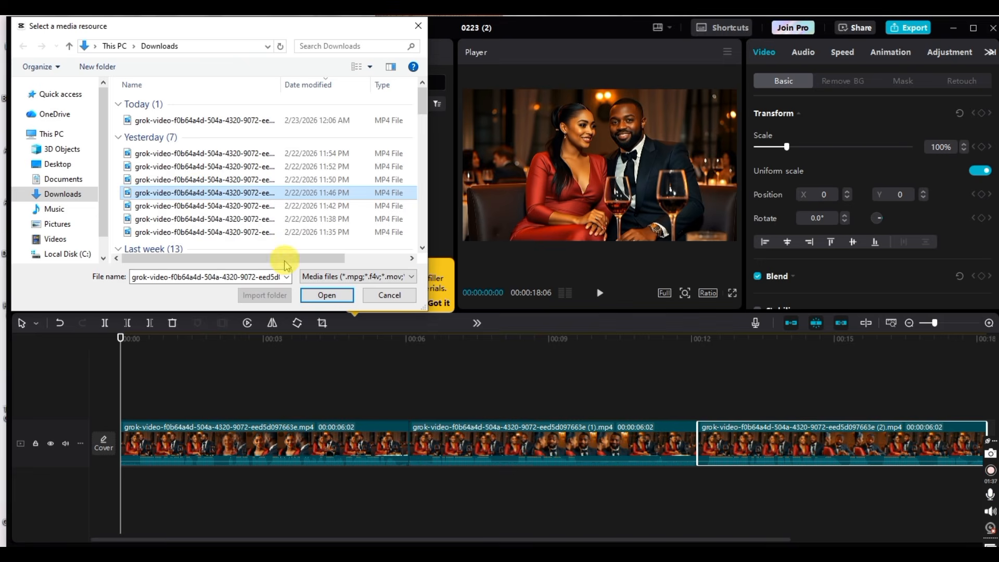
pyautogui.click(325, 295)
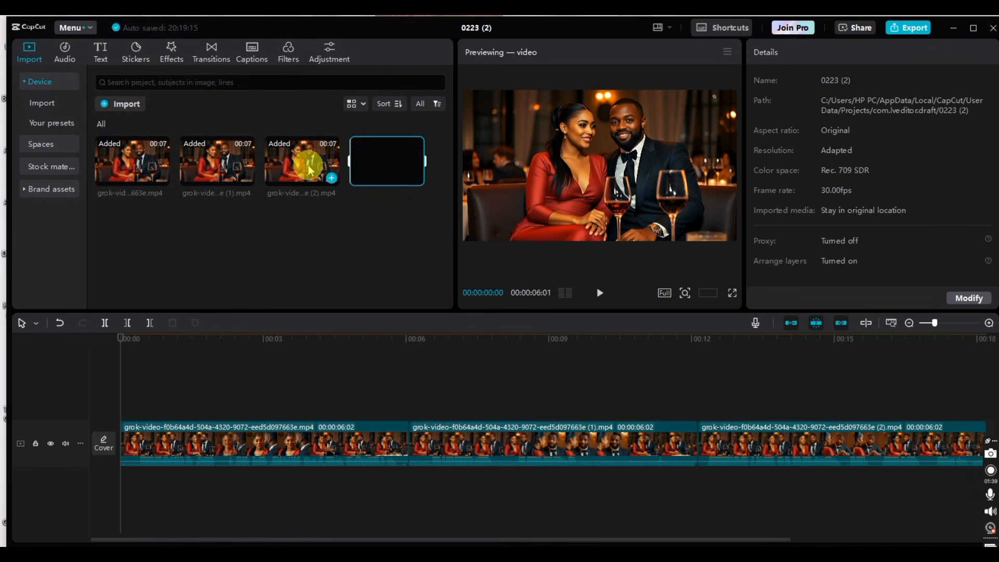
pyautogui.moveTo(385, 205); pyautogui.dragTo(736, 411)
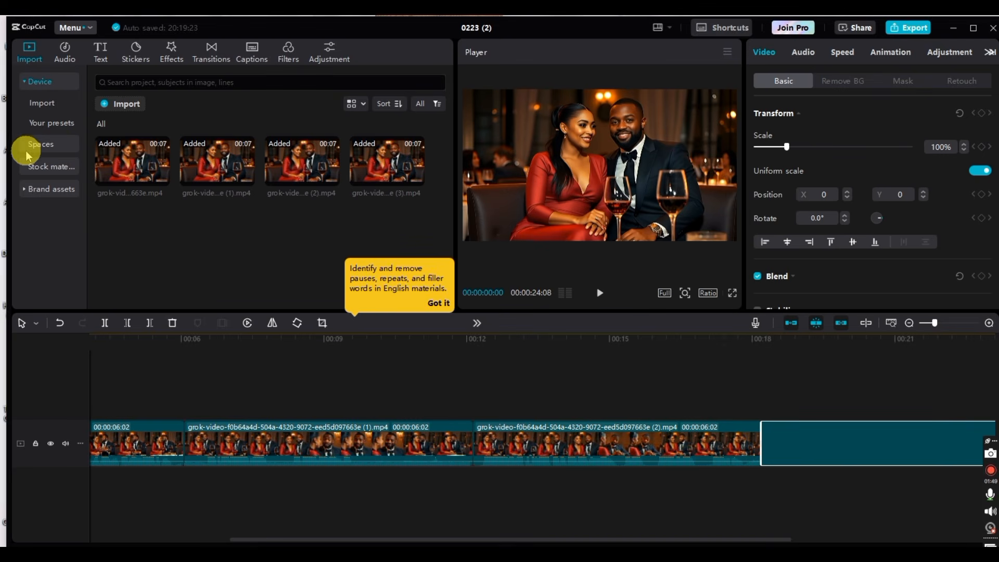
# Step: Import the 11:50 PM Grok video from Downloads and append it to the timeline as the fifth clip
pyautogui.click(124, 105)
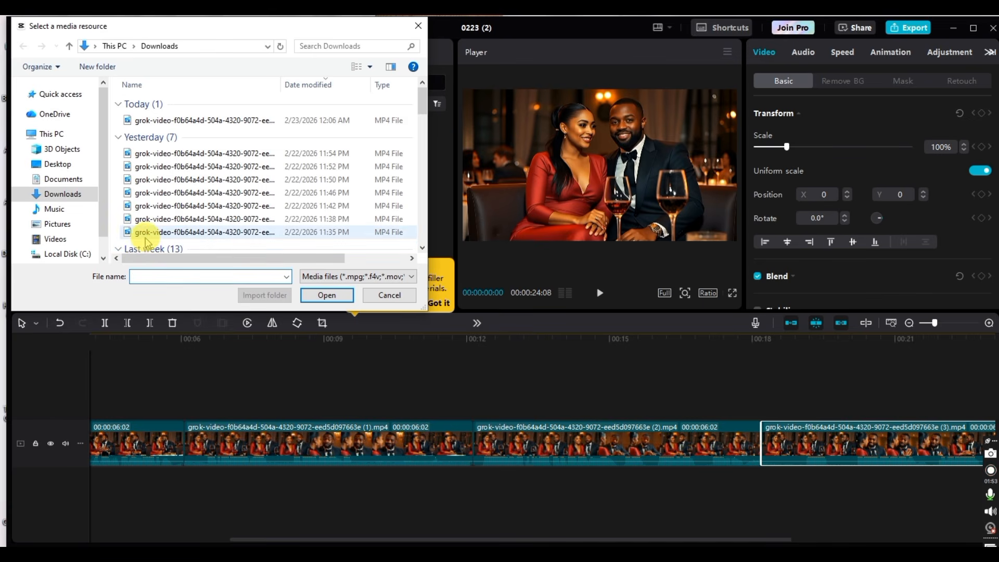
pyautogui.click(151, 182)
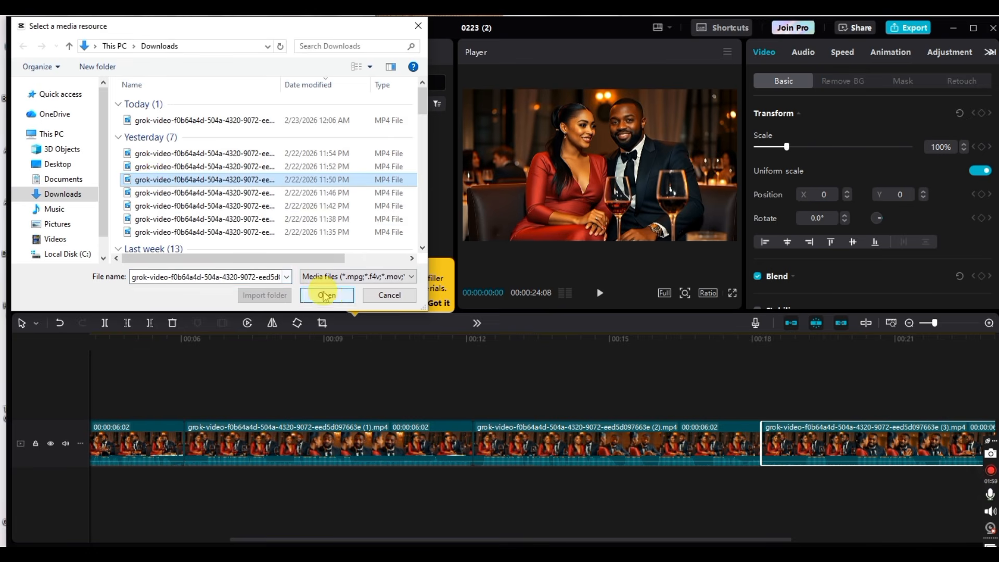
pyautogui.click(324, 295)
pyautogui.click(323, 292)
pyautogui.moveTo(135, 229); pyautogui.dragTo(722, 396)
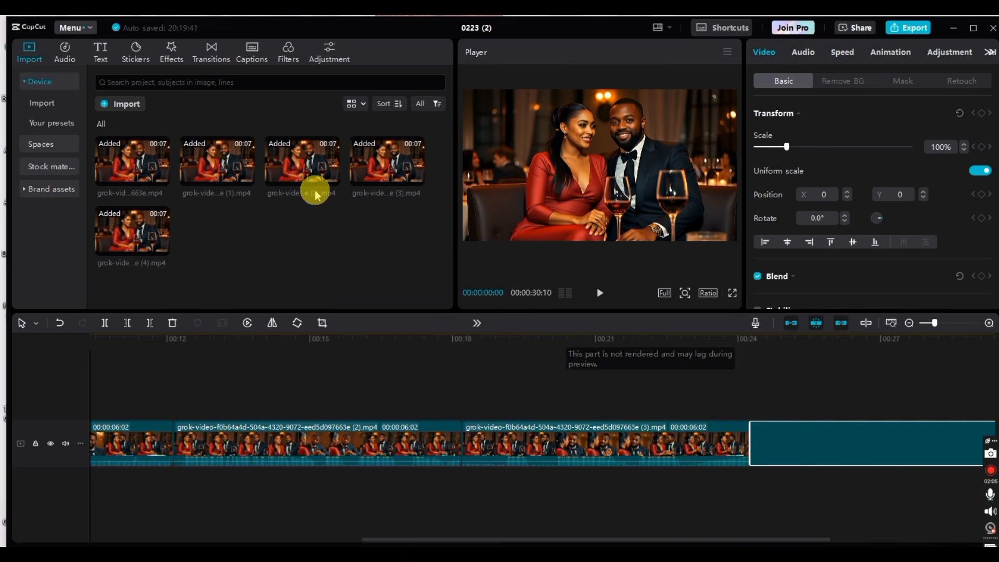
# Step: Import the 11:52 PM Grok video from Downloads and append it to the timeline as the sixth clip
pyautogui.click(134, 104)
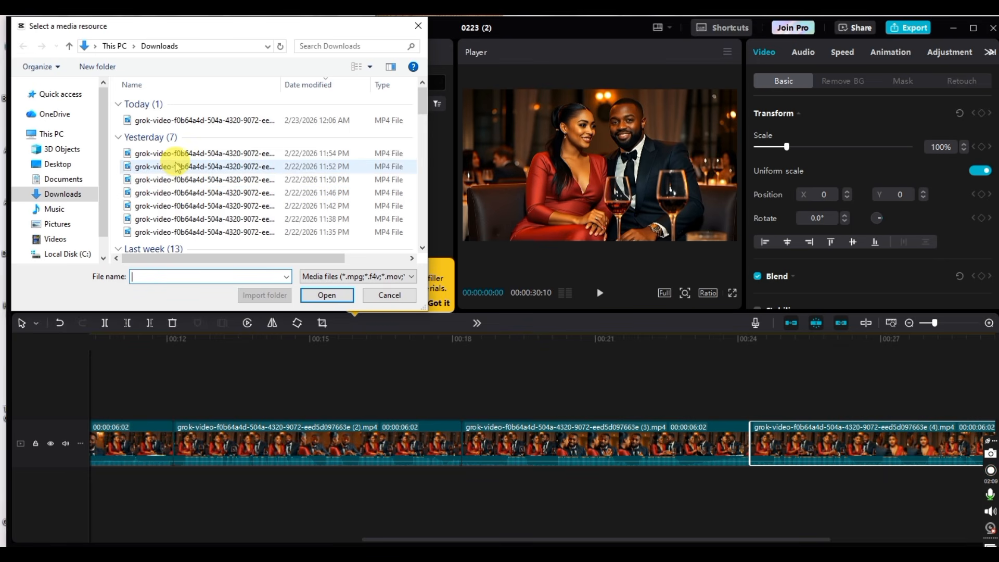
pyautogui.click(172, 166)
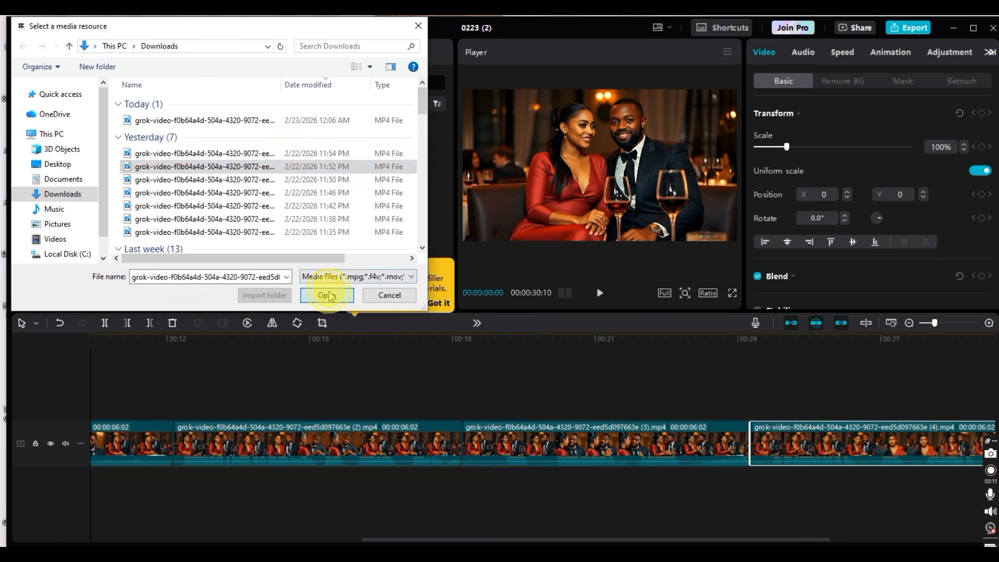
pyautogui.click(328, 295)
pyautogui.moveTo(223, 230); pyautogui.dragTo(725, 431)
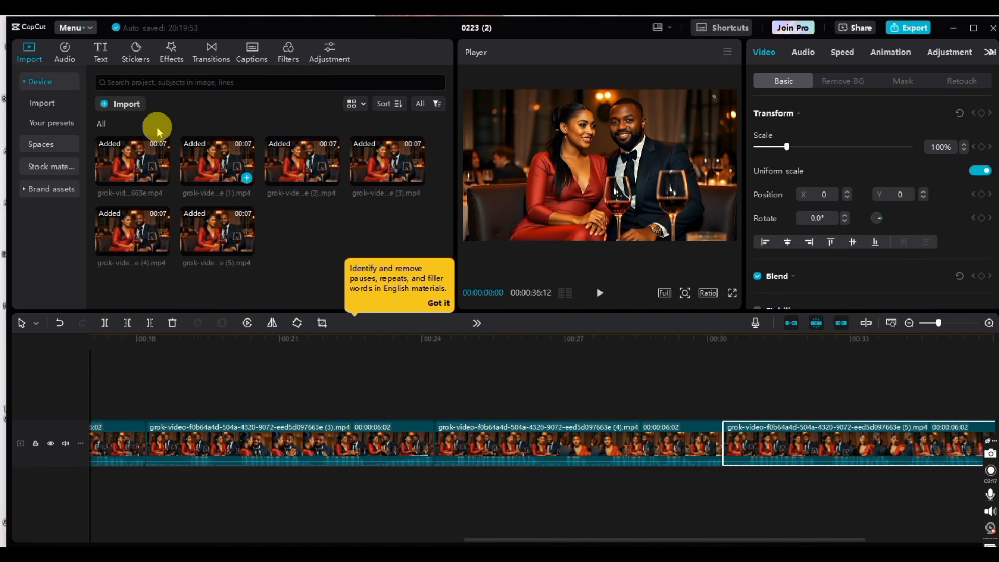
# Step: Import the 11:54 PM Grok video from Downloads and append it to the timeline as the seventh clip
pyautogui.click(127, 104)
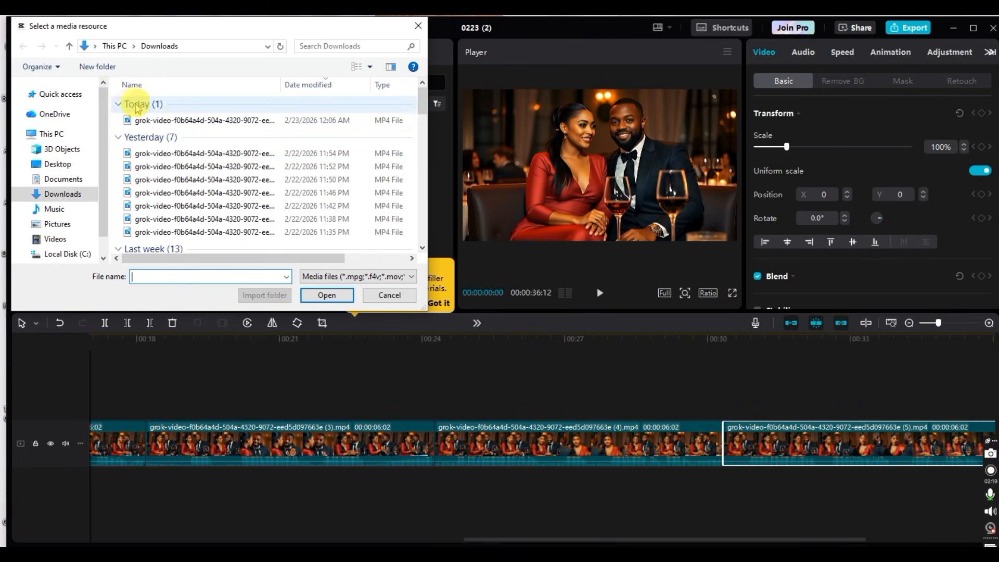
pyautogui.click(151, 155)
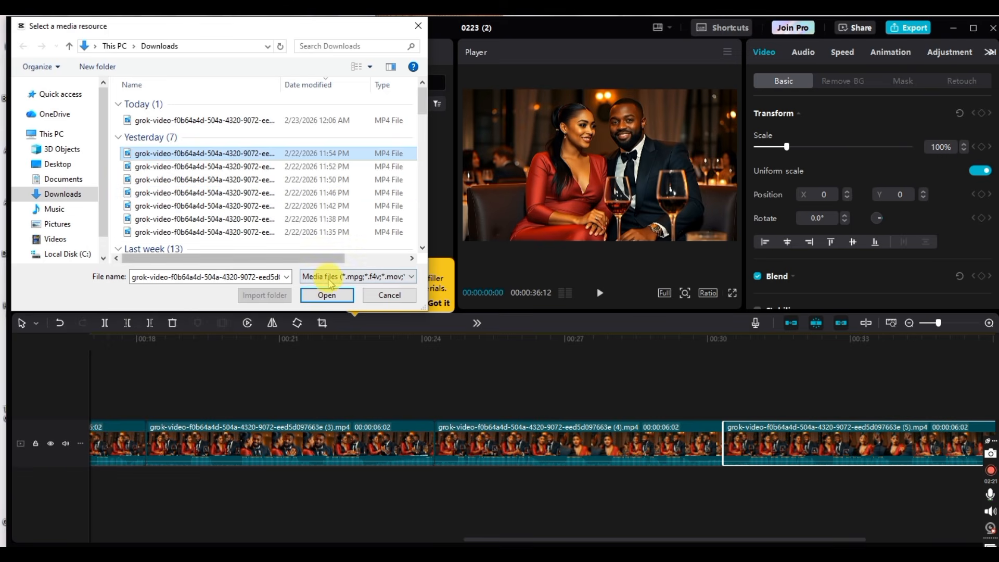
pyautogui.click(328, 295)
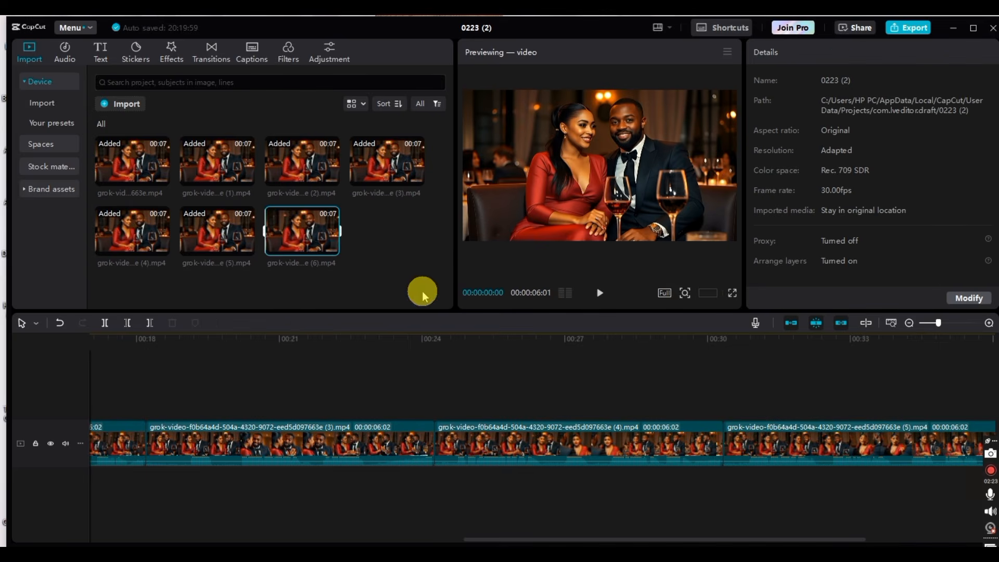
pyautogui.moveTo(292, 190); pyautogui.dragTo(700, 401)
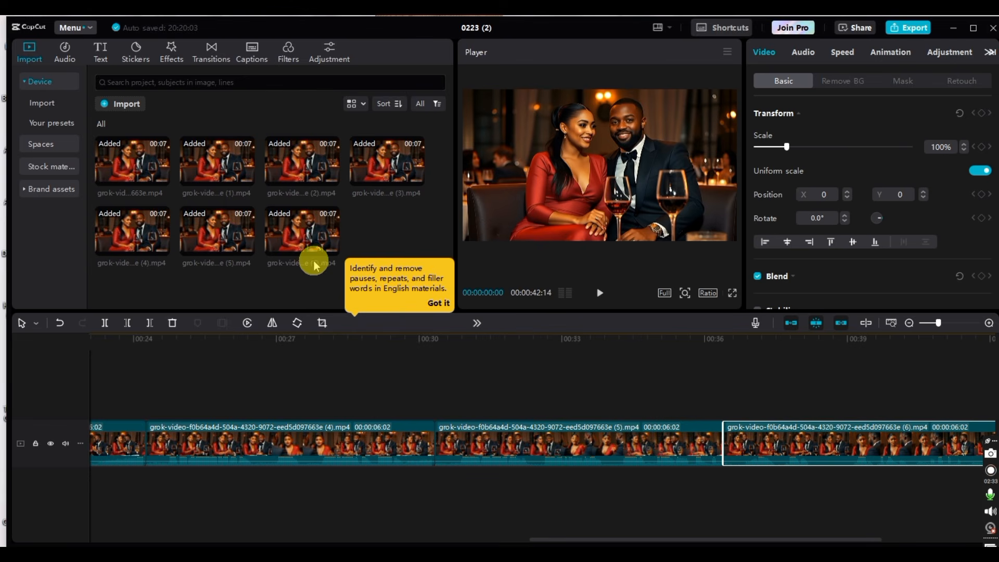
# Step: Play the assembled sequence through to its end to review the clips' order and dialogue, and select the sixth clip
pyautogui.moveTo(333, 245)
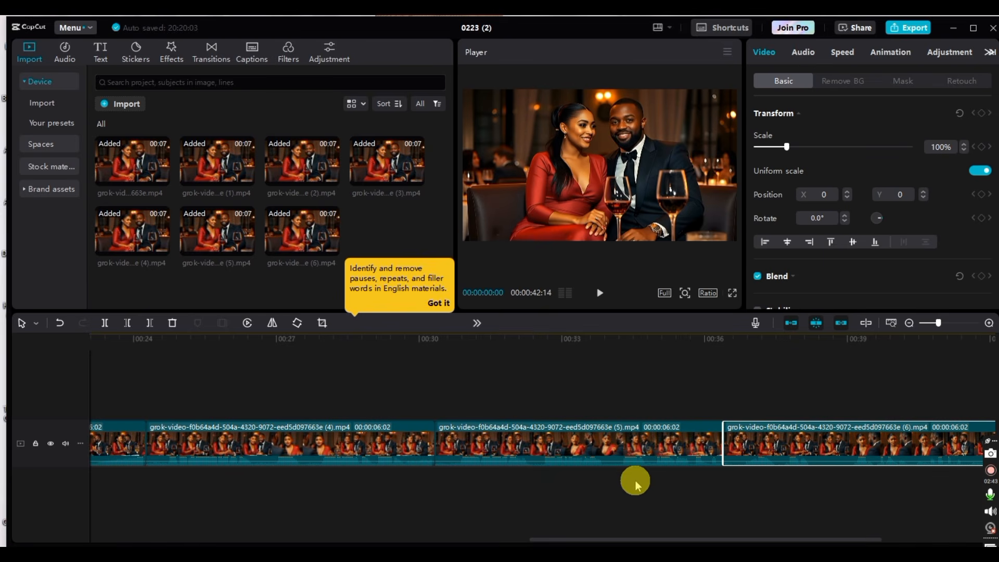
pyautogui.click(602, 296)
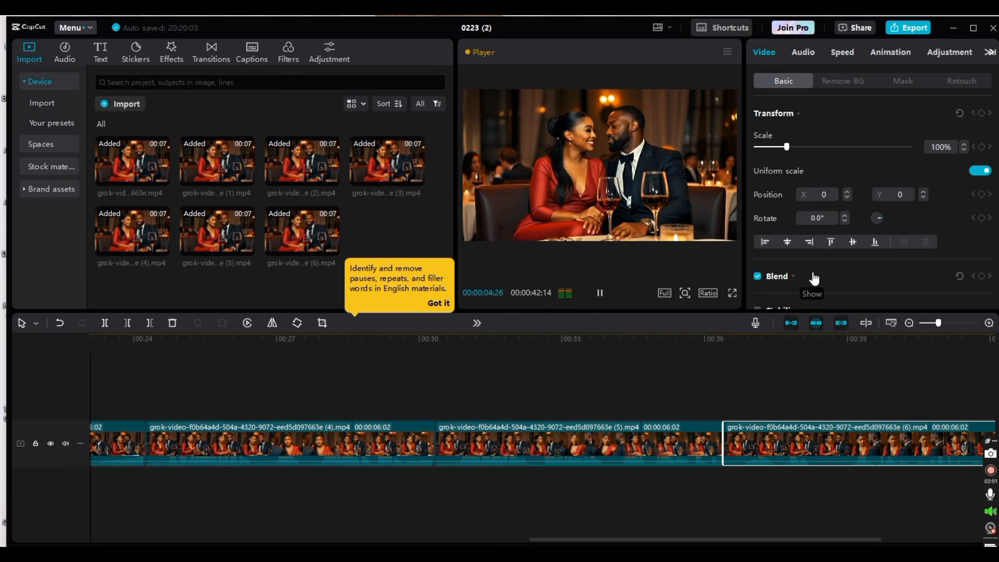
pyautogui.click(601, 296)
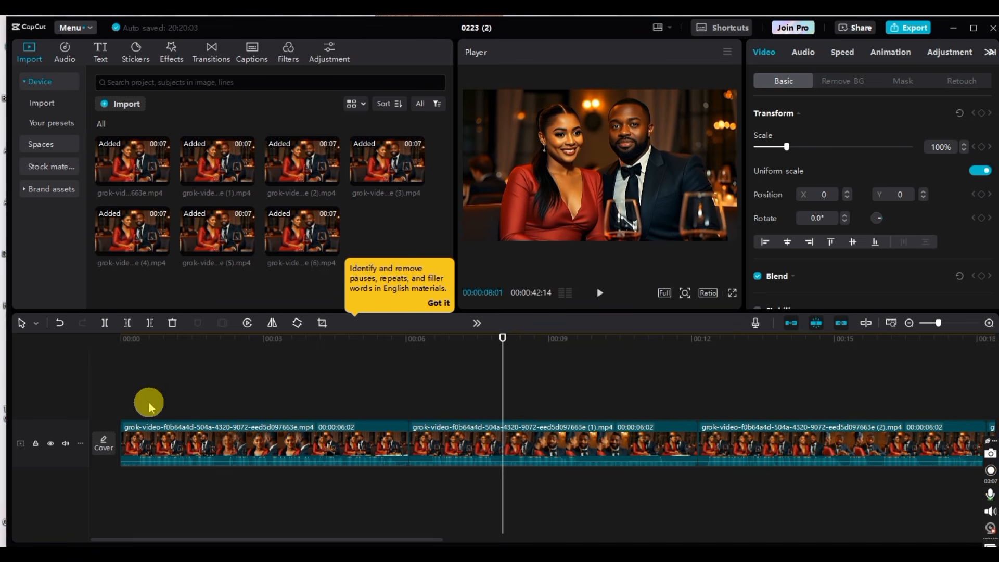
pyautogui.click(223, 442)
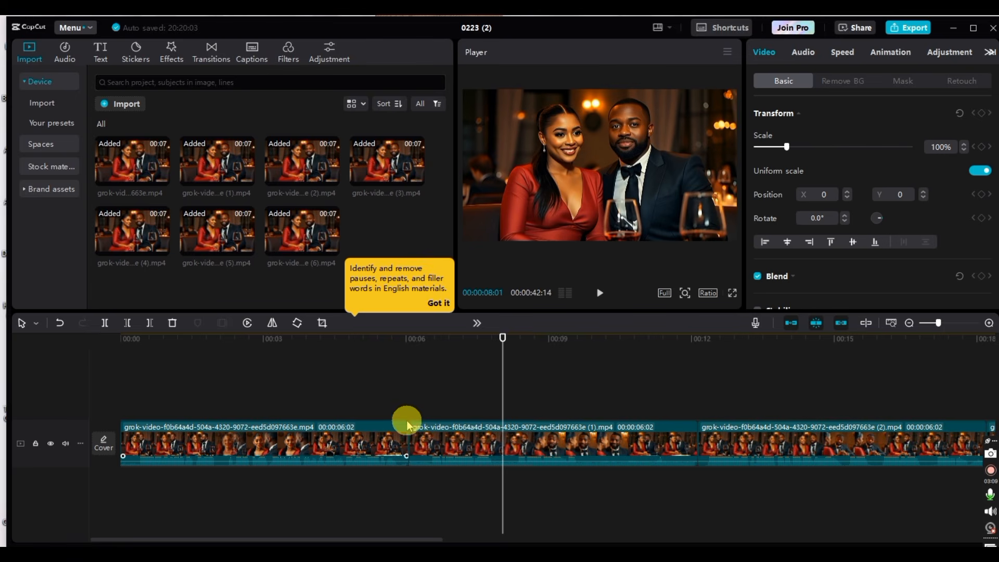
pyautogui.click(389, 440)
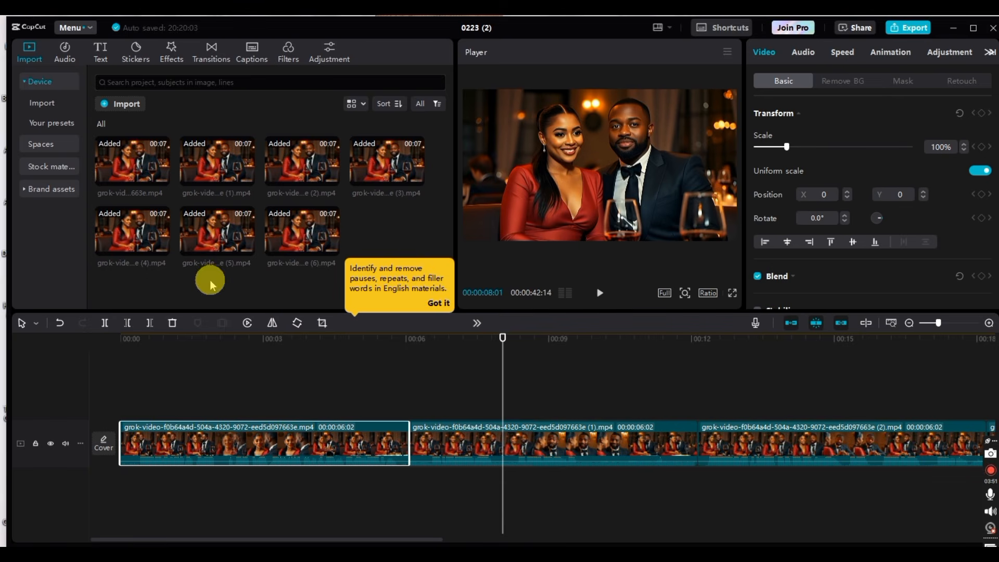
pyautogui.click(599, 297)
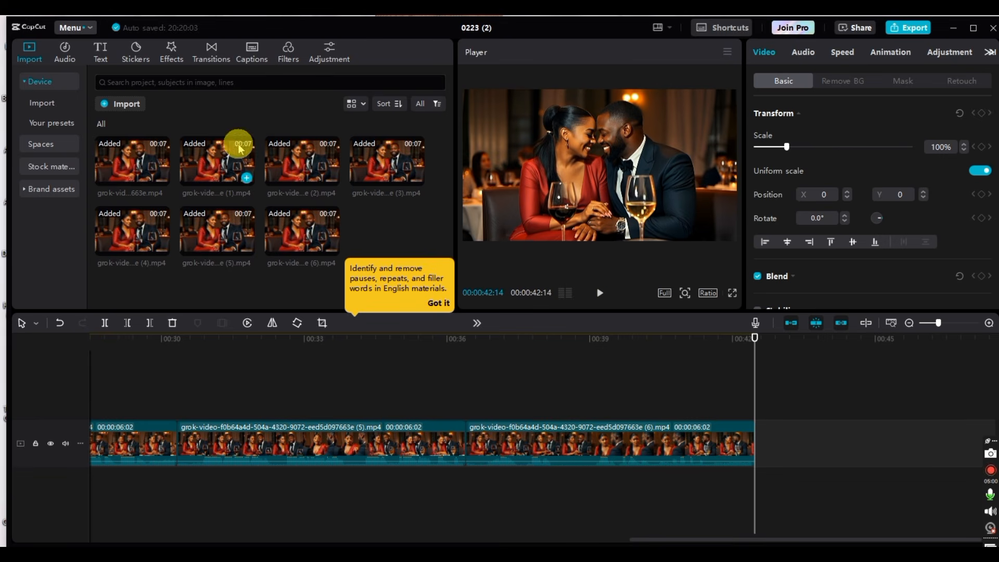
pyautogui.click(289, 448)
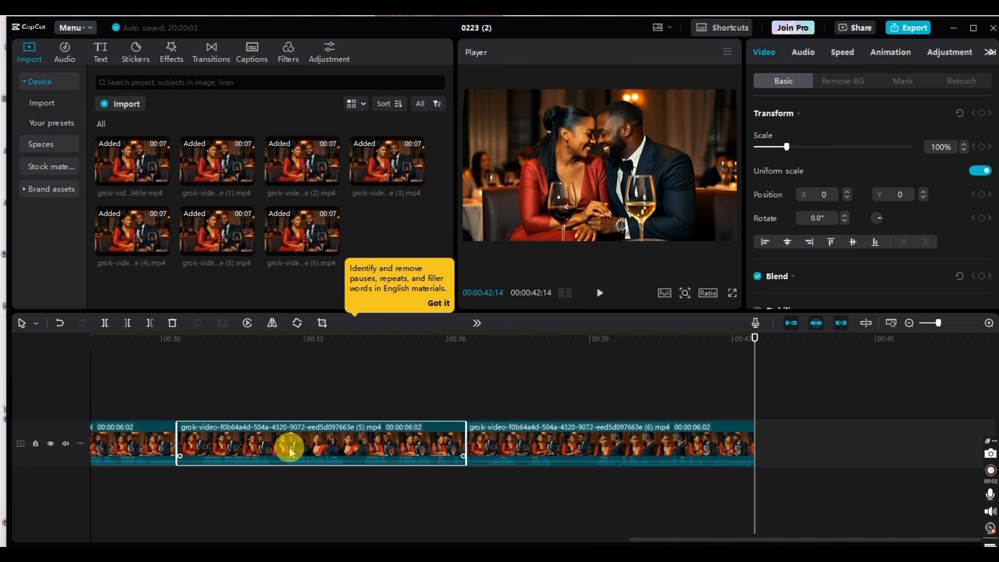